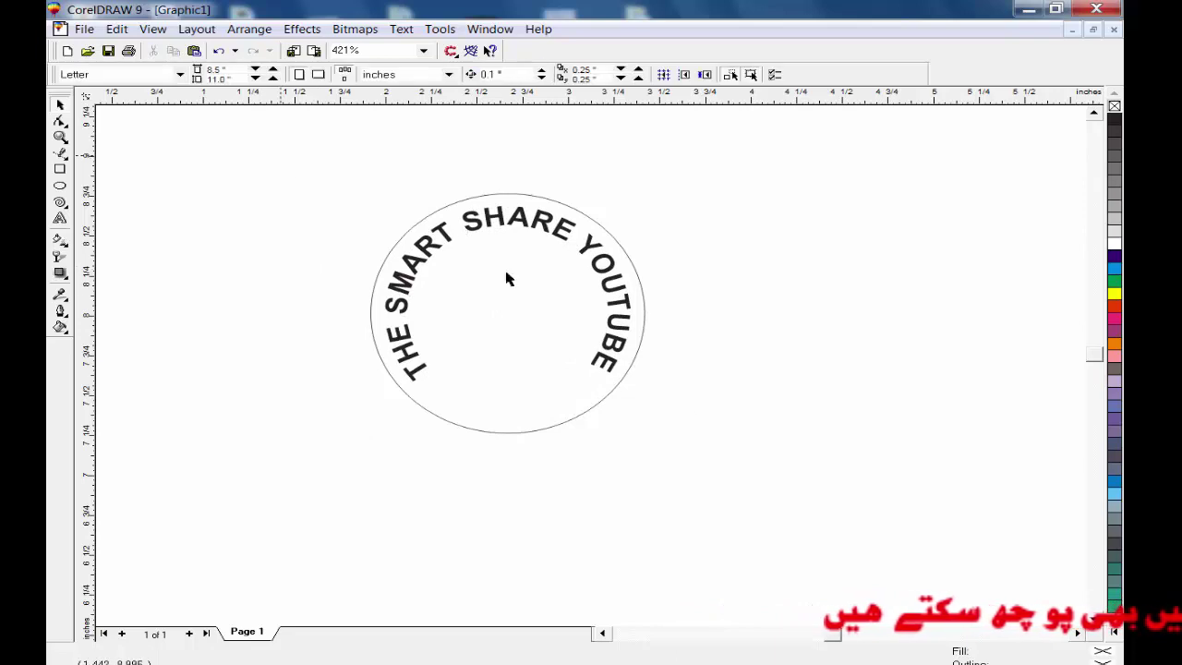
- Place a horizontal guideline at about 7.598 inches, just below the lower ends of the curved text
click(606, 358)
click(687, 443)
click(573, 385)
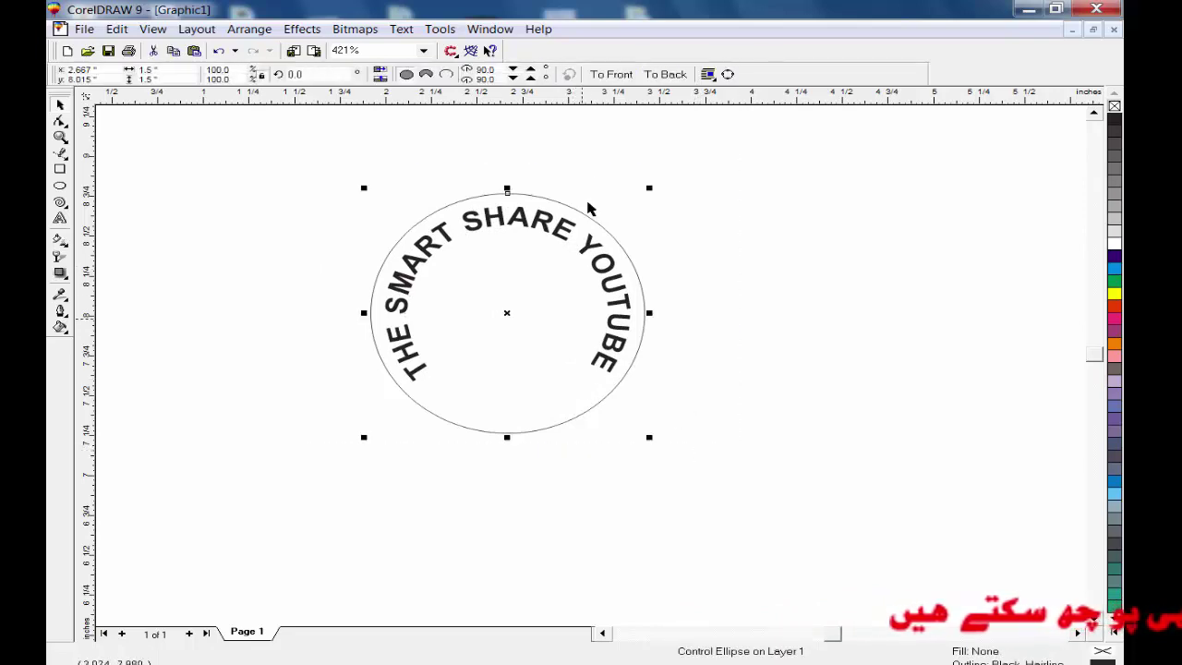
click(573, 117)
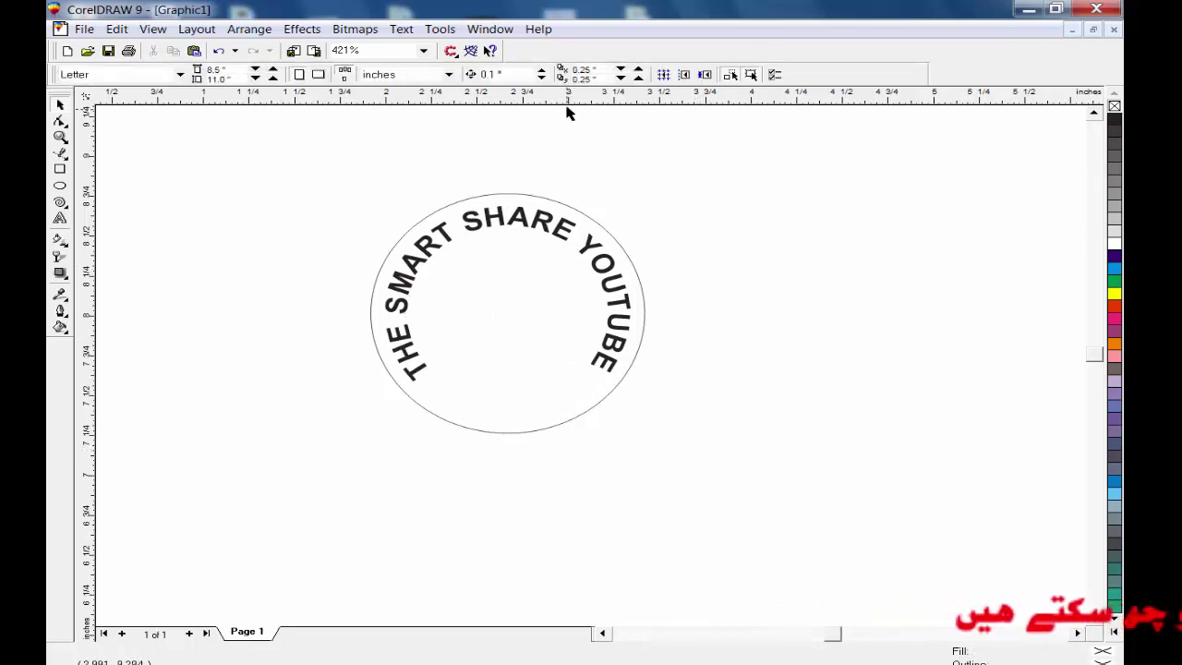
drag(568, 98, 610, 384)
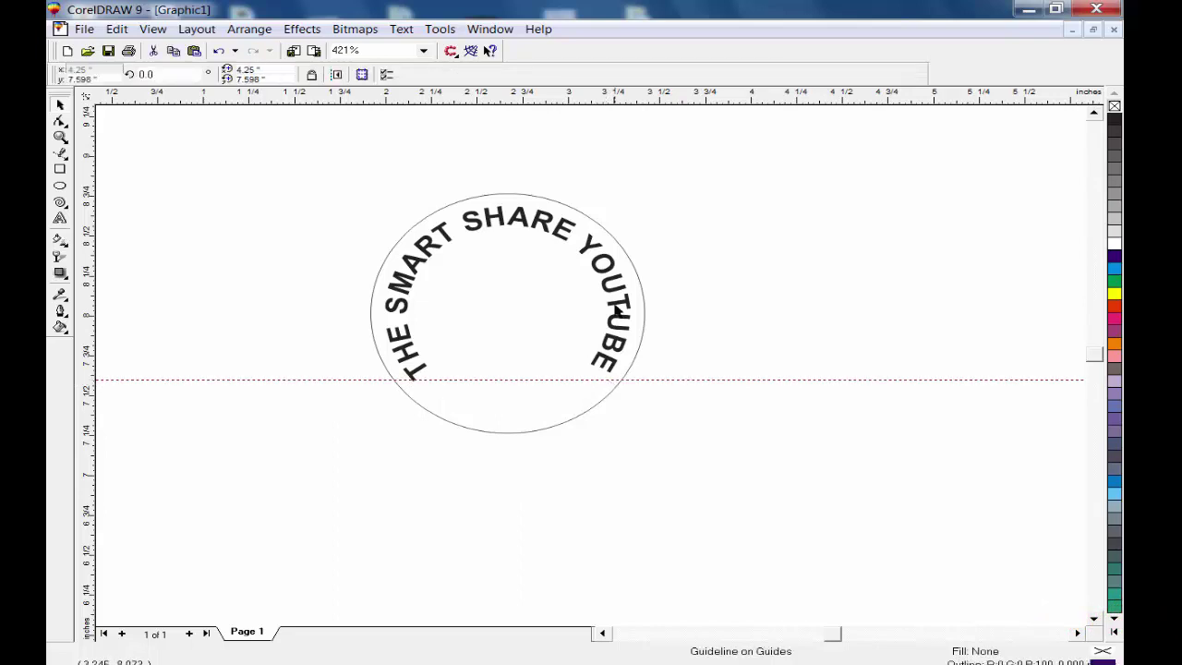
- Shift the curved text along its circle by setting the horizontal offset to 0.02 inches, using the guideline to even its two ends
click(618, 311)
click(492, 79)
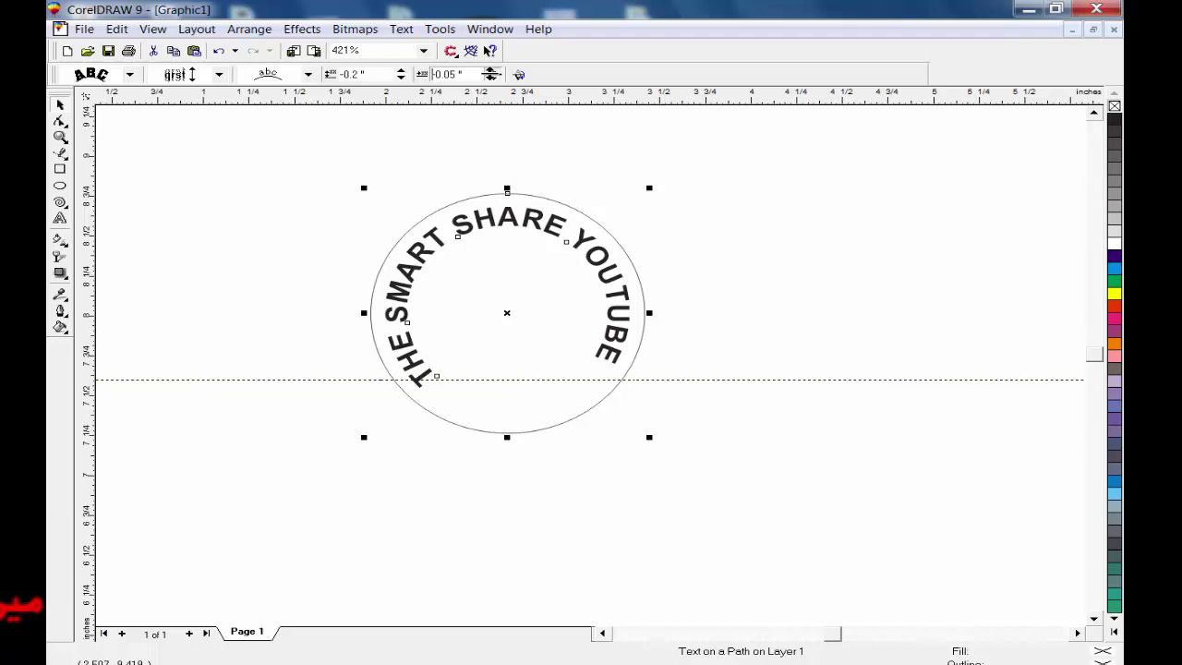
click(493, 71)
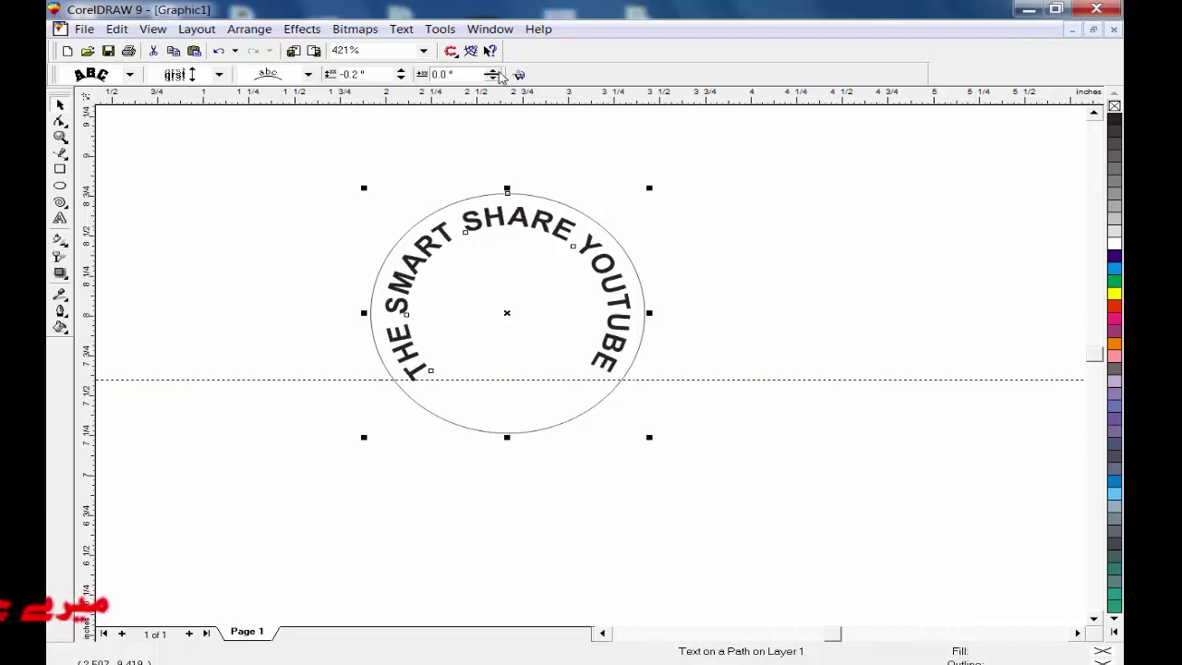
click(494, 71)
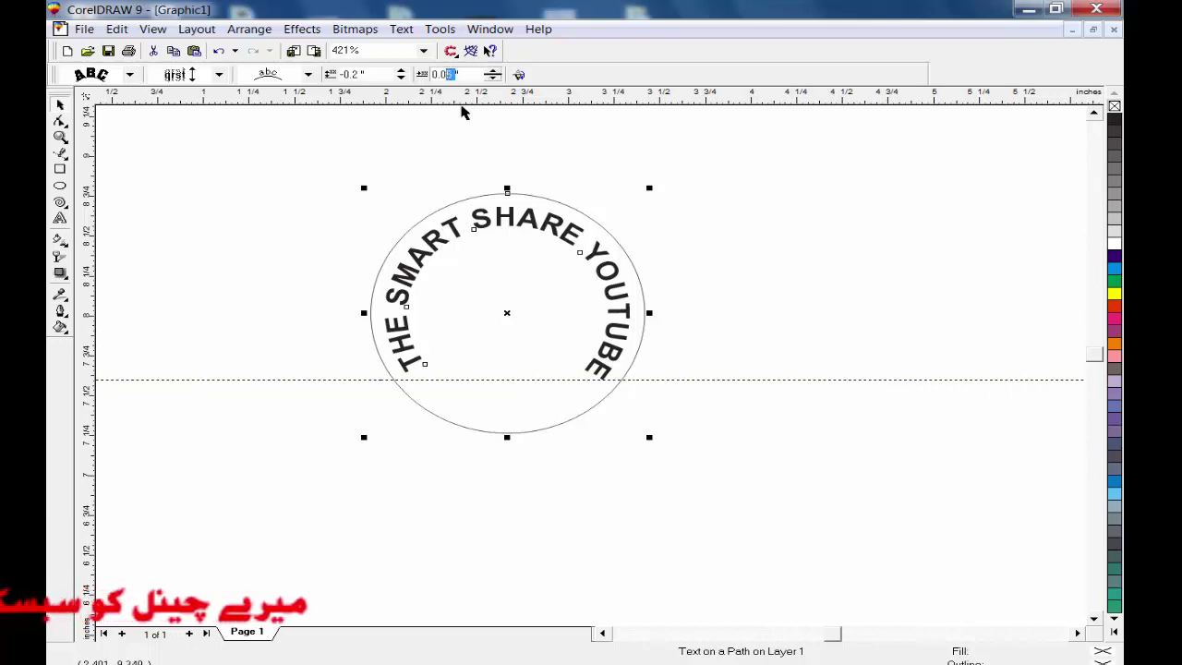
key(Return)
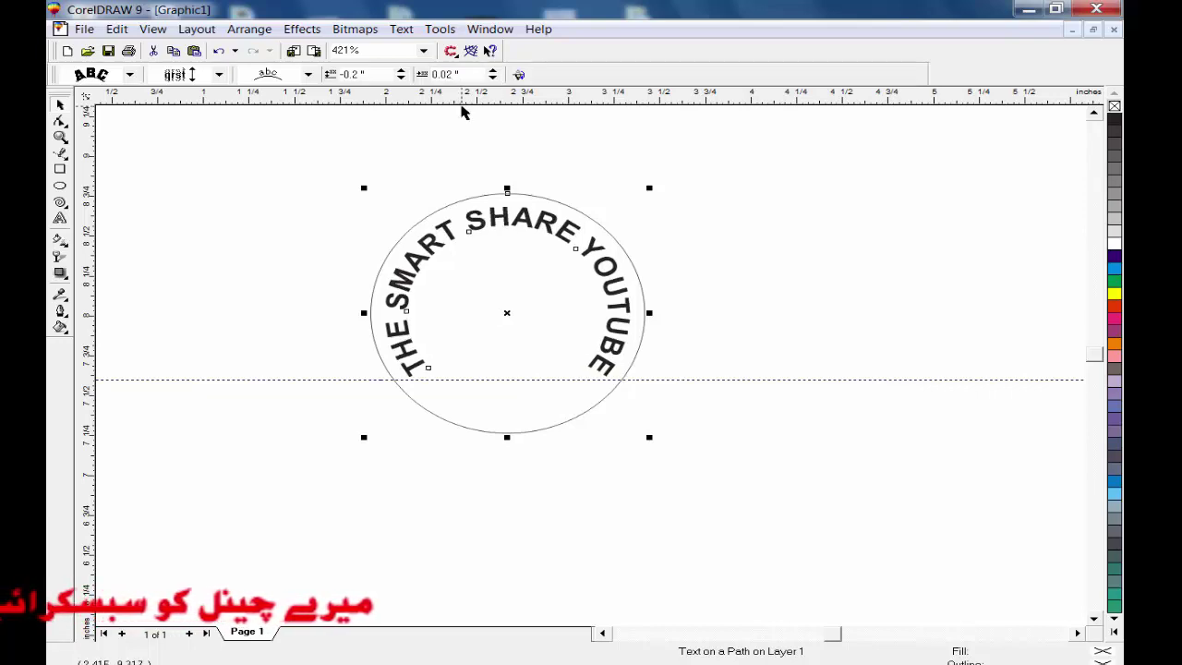
- Delete the horizontal guideline that crosses the circle
click(714, 218)
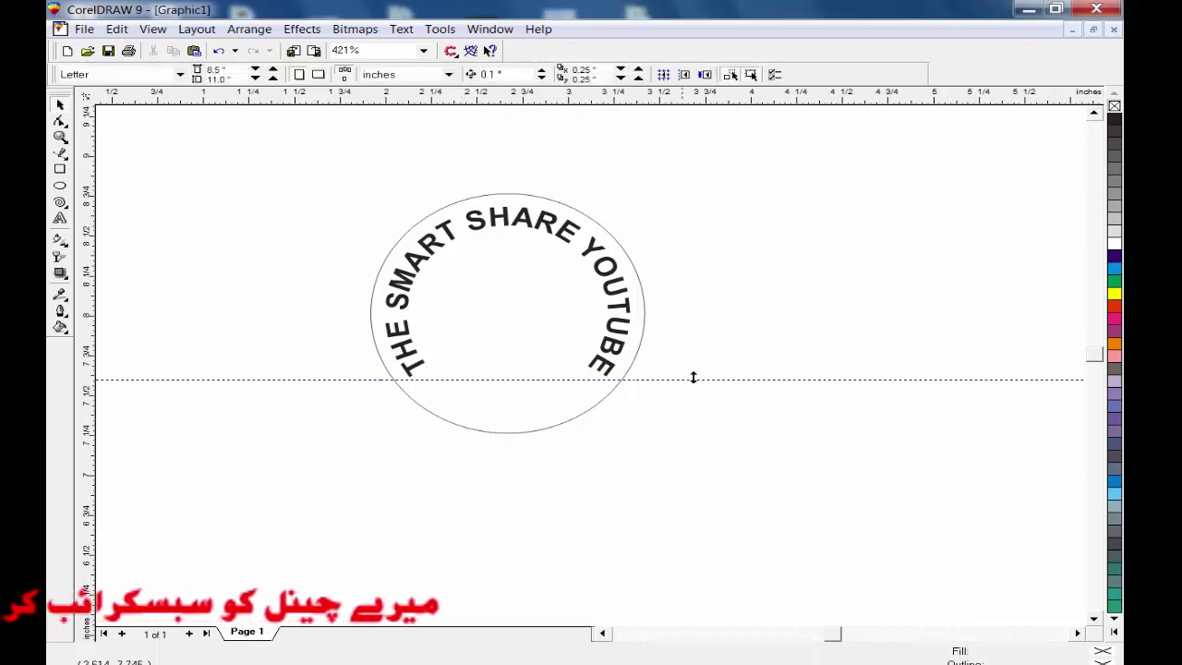
click(725, 379)
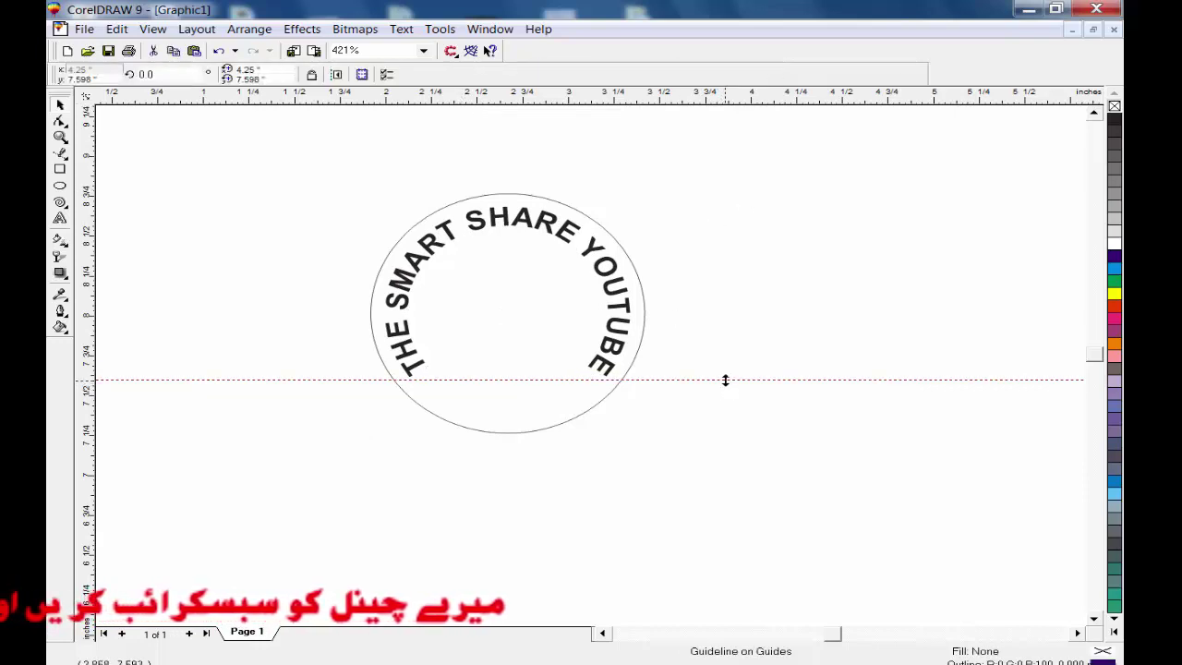
key(Delete)
- Select the curved text THE SMART SHARE YOUTUBE on its own, separately from its circle
click(584, 236)
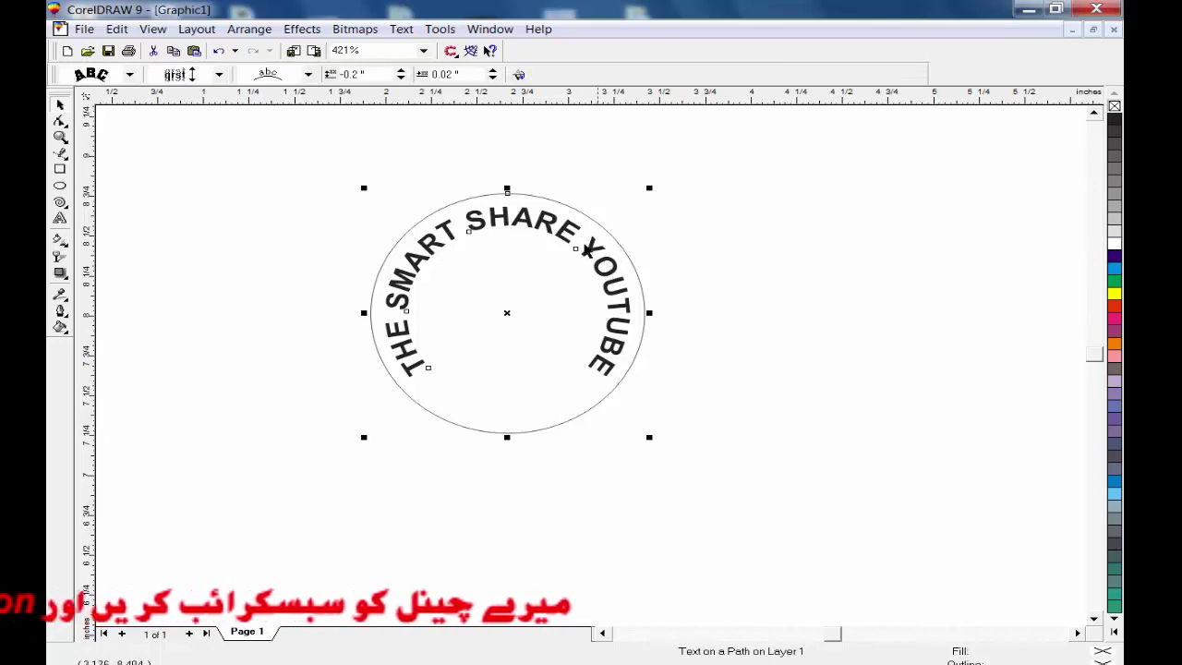
double_click(586, 249)
click(592, 306)
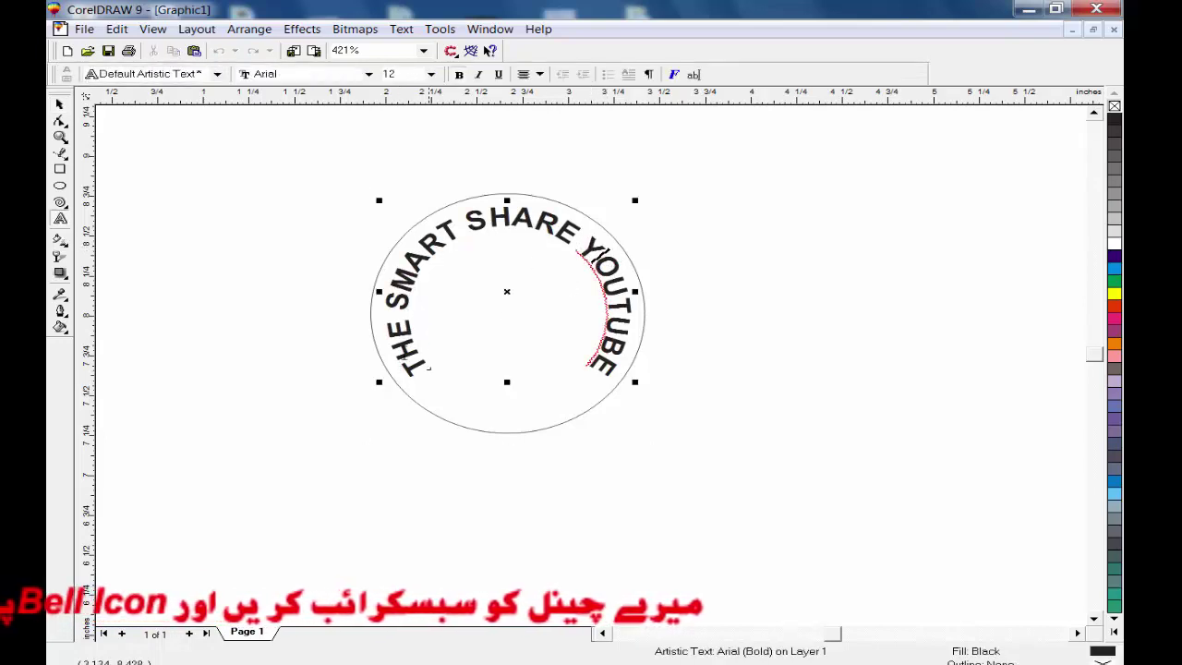
click(60, 104)
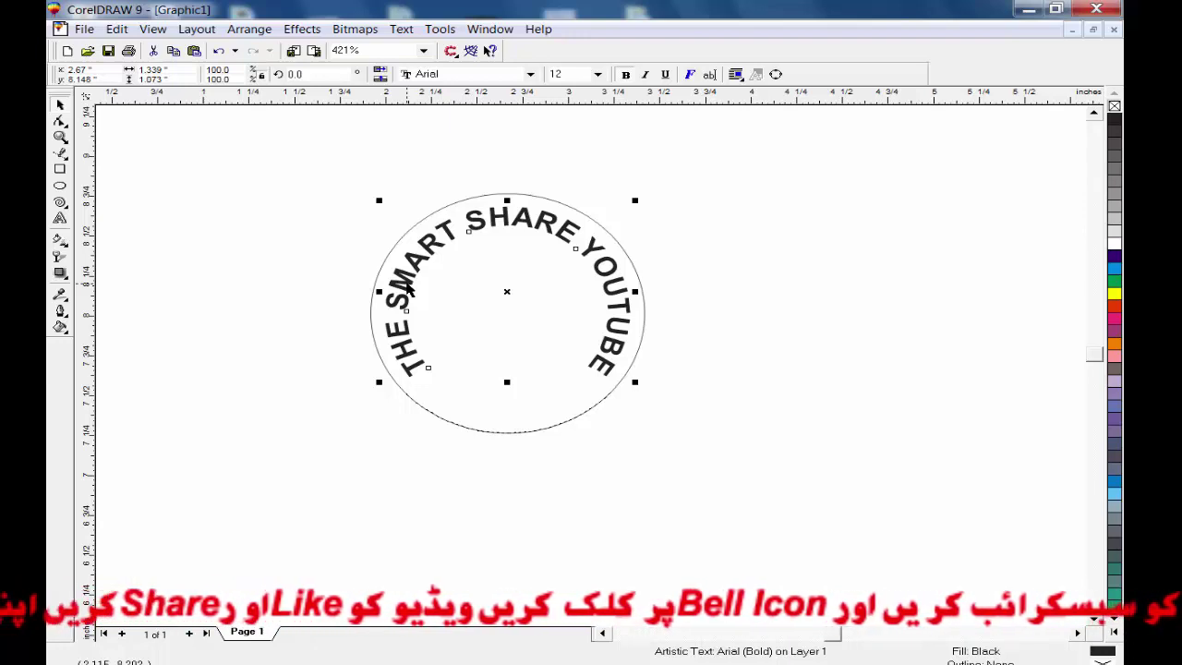
- Enlarge the curved text's font size step by step to 36 pt
key(ctrl+KP_6)
key(ctrl+KP_6)
key(ctrl+KP_6)
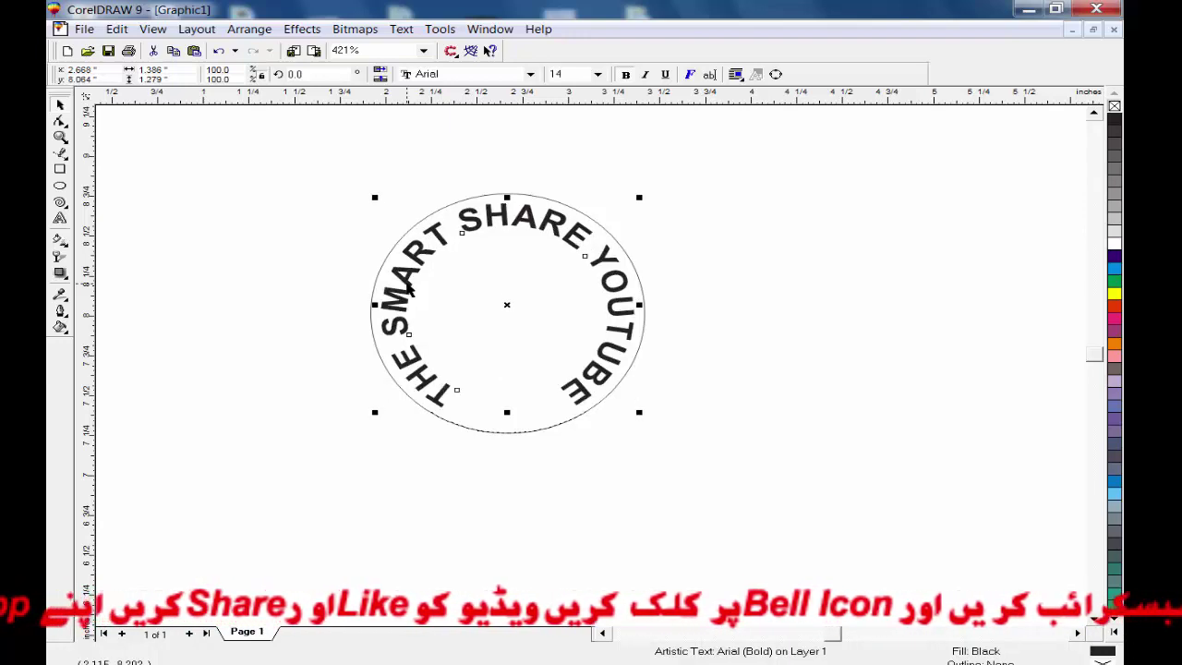
key(ctrl+KP_8)
key(ctrl+KP_8)
key(ctrl+KP_8)
key(ctrl+KP_8)
key(ctrl+KP_8)
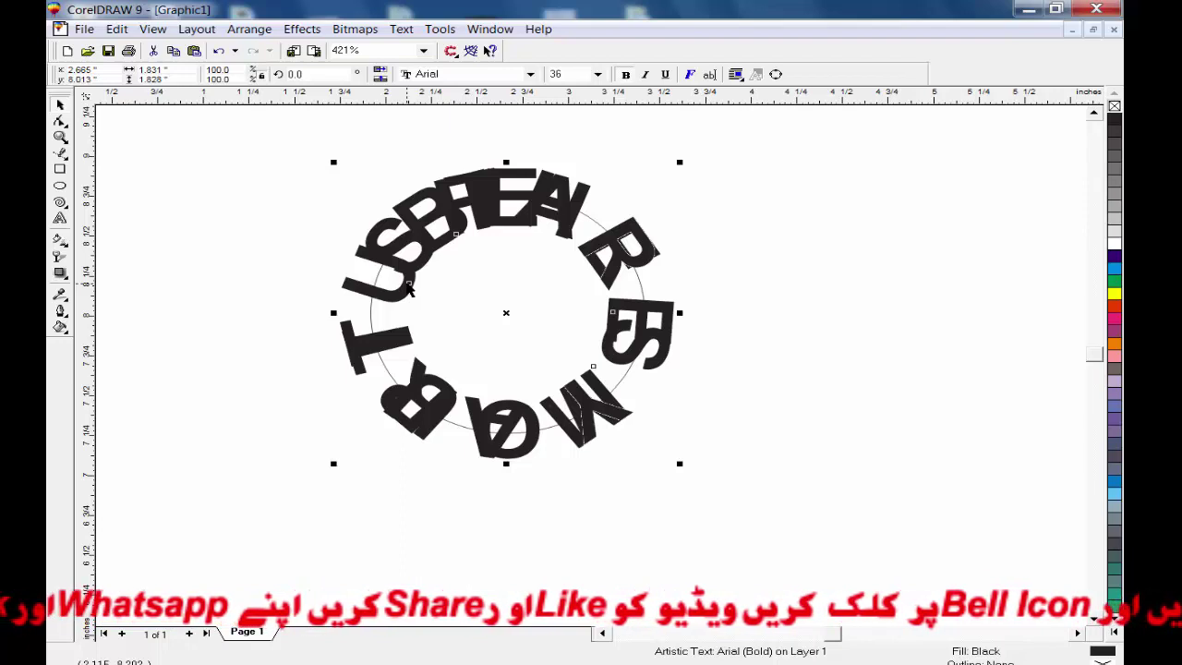
- Reduce the curved text's font size step by step to 11 pt
key(ctrl+KP_2)
key(ctrl+KP_2)
key(ctrl+KP_2)
key(ctrl+KP_2)
key(ctrl+KP_2)
key(ctrl+KP_2)
key(ctrl+KP_2)
key(ctrl+KP_2)
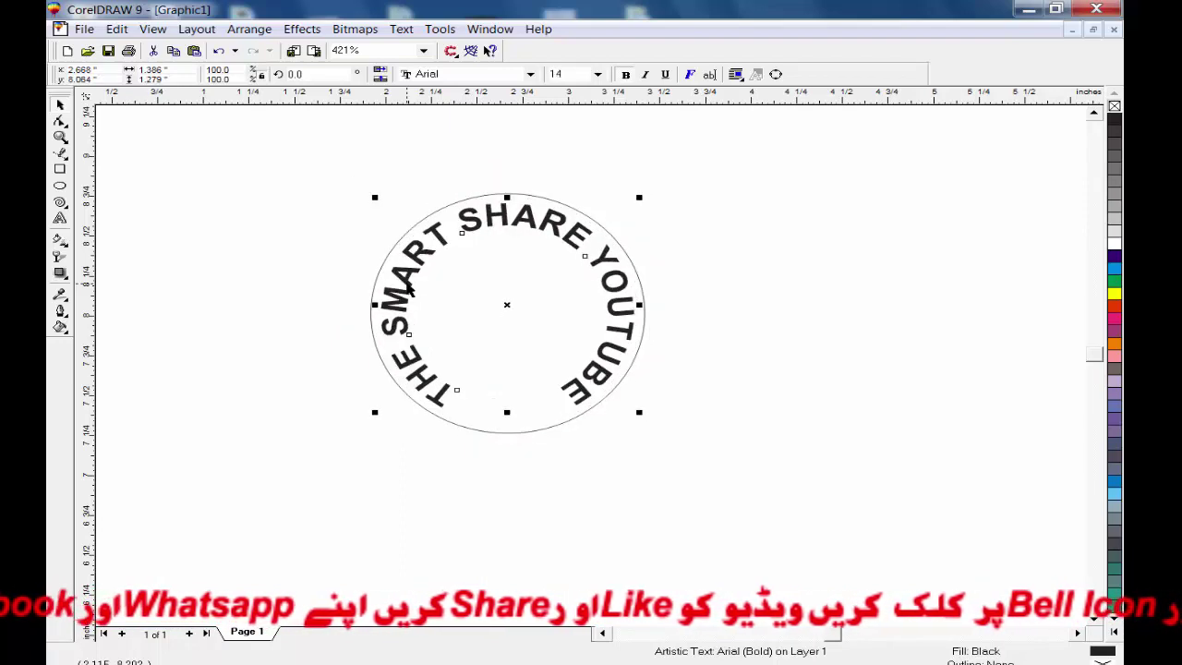
key(ctrl+KP_2)
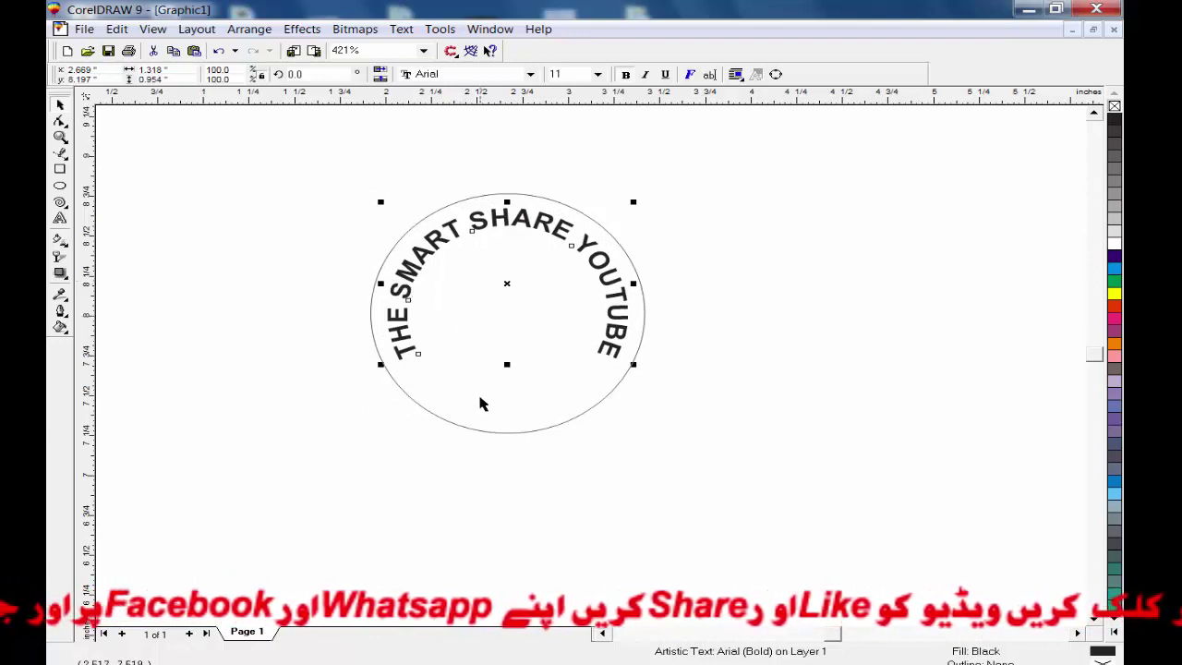
- Convert the circle that carries the text to curves
click(321, 383)
click(493, 387)
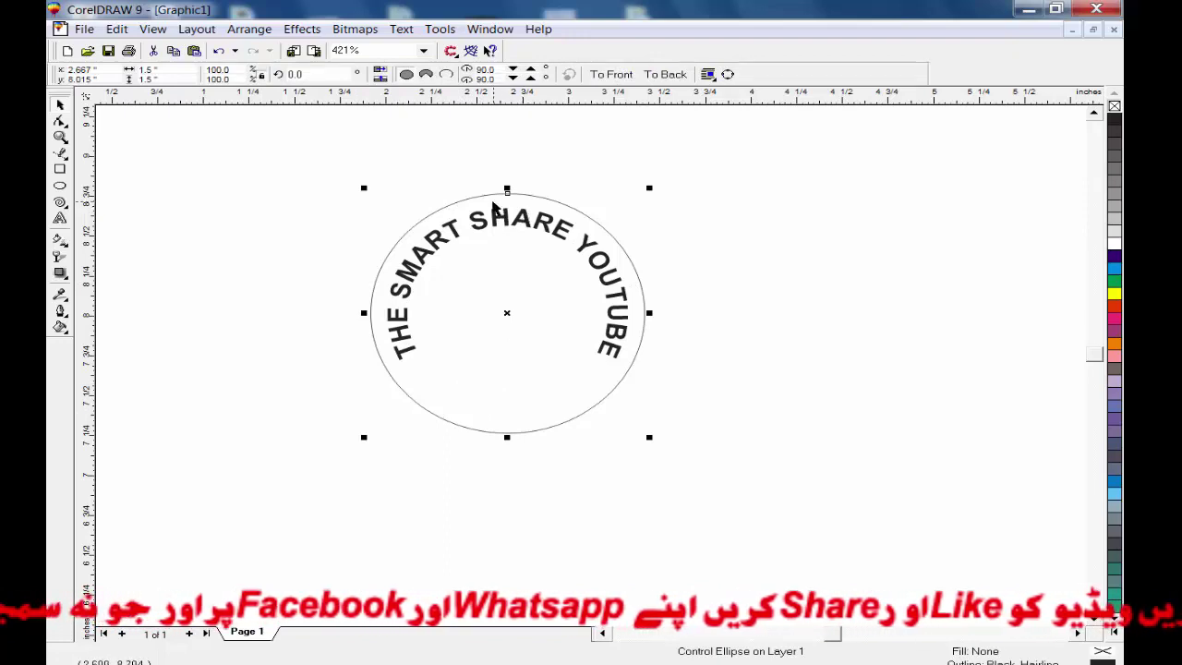
click(503, 224)
click(504, 196)
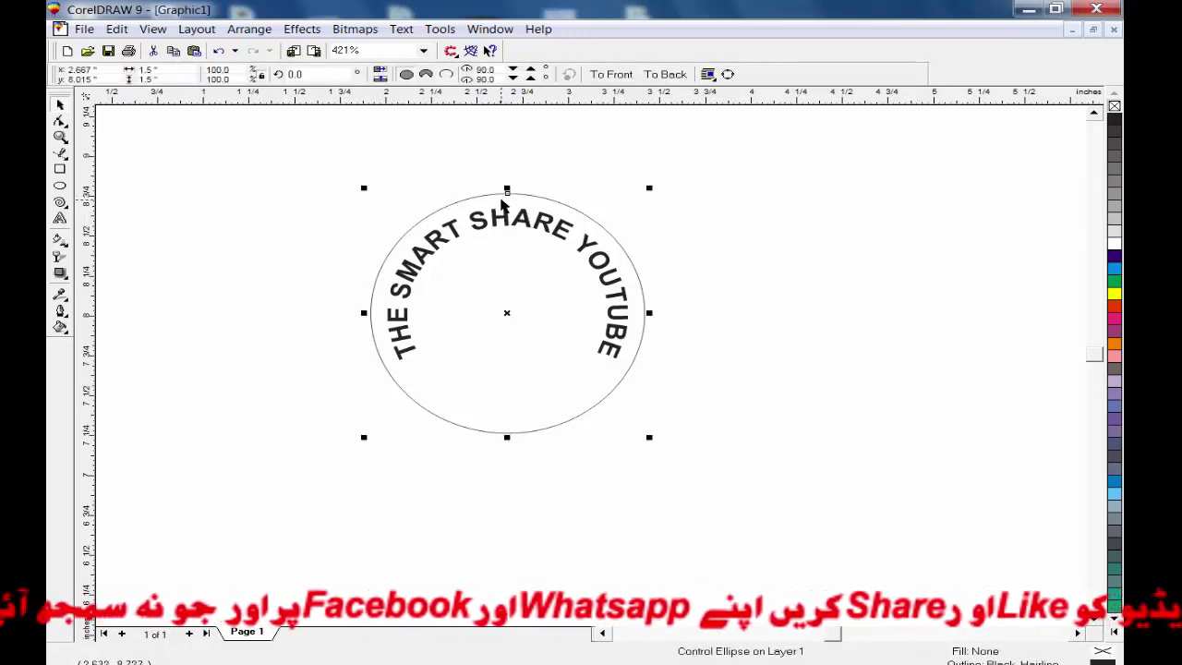
key(ctrl+q)
click(549, 179)
- Nudge the text-on-path object slightly and separate it into an independent circle and curved text
click(521, 216)
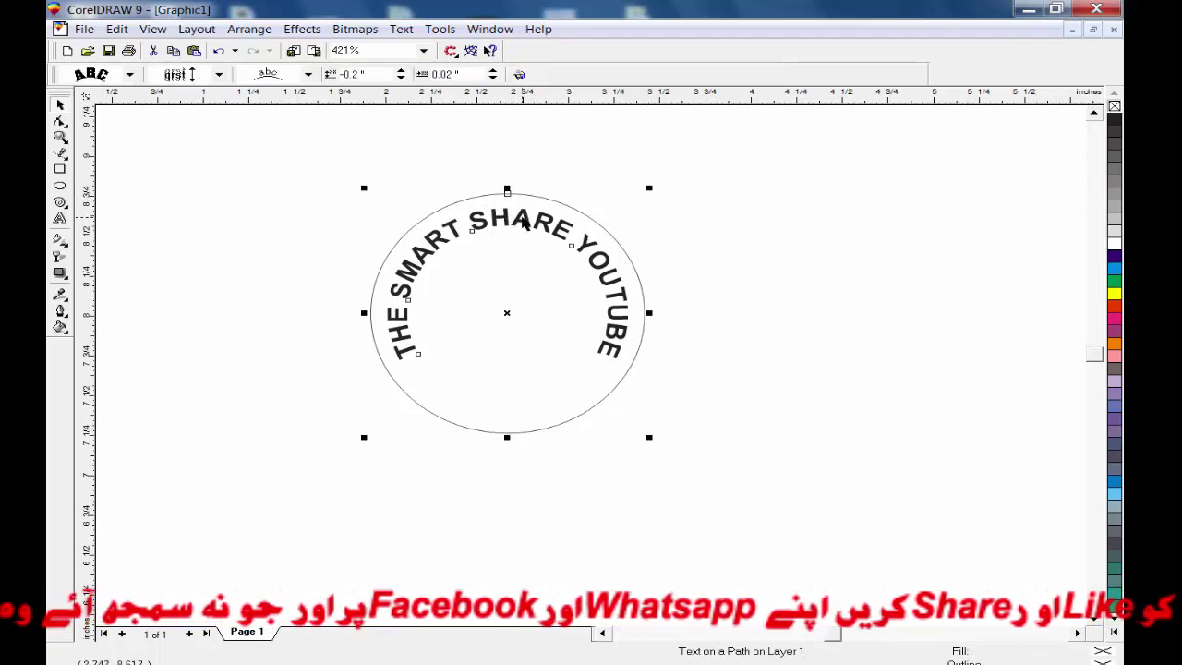
click(533, 192)
click(533, 194)
drag(532, 194, 511, 200)
key(ctrl+z)
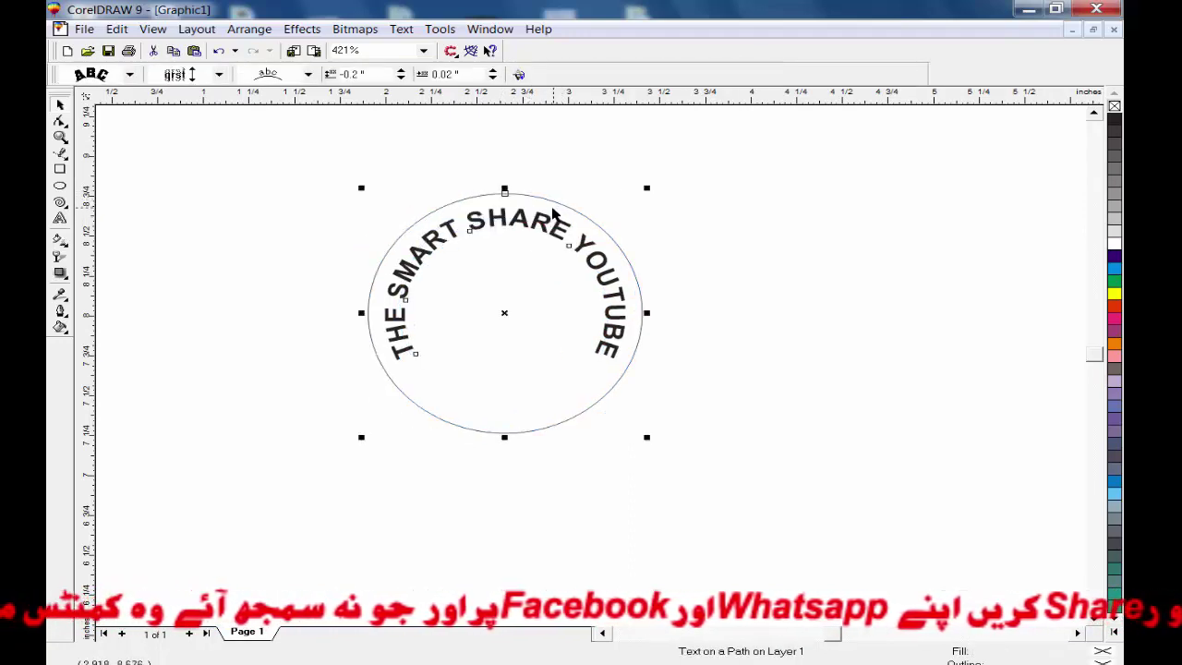
key(ctrl+k)
click(569, 176)
click(552, 201)
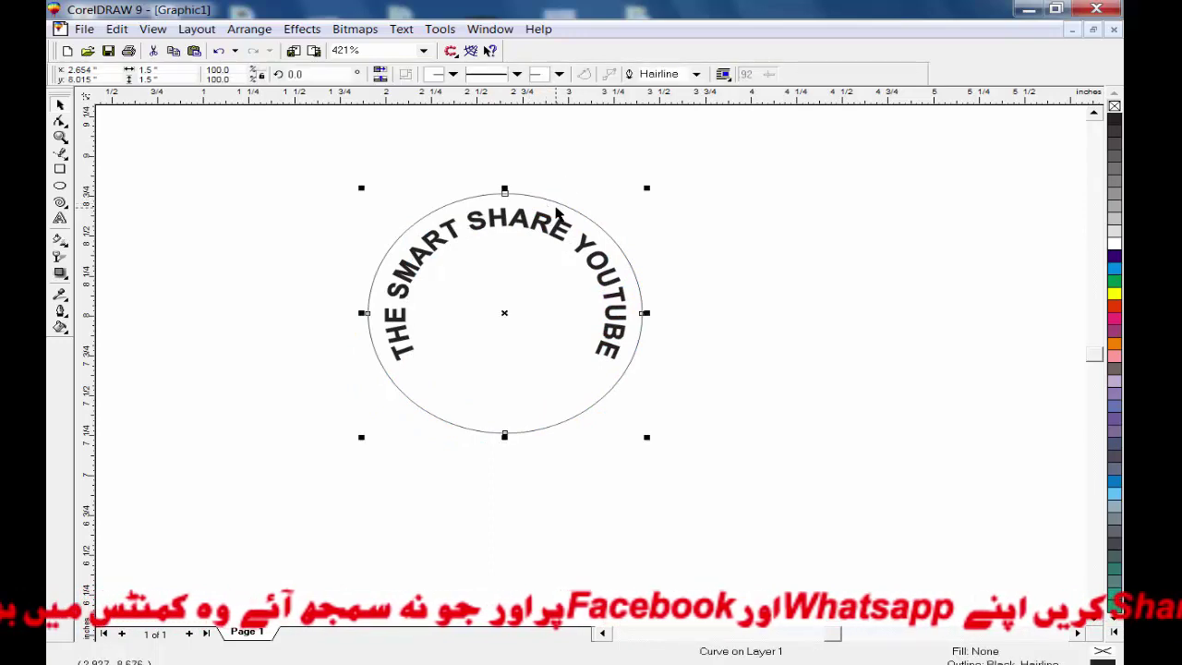
- Move the circle sideways off the curved text and align both objects on a common vertical centre line
drag(557, 213, 528, 213)
shift+click(504, 215)
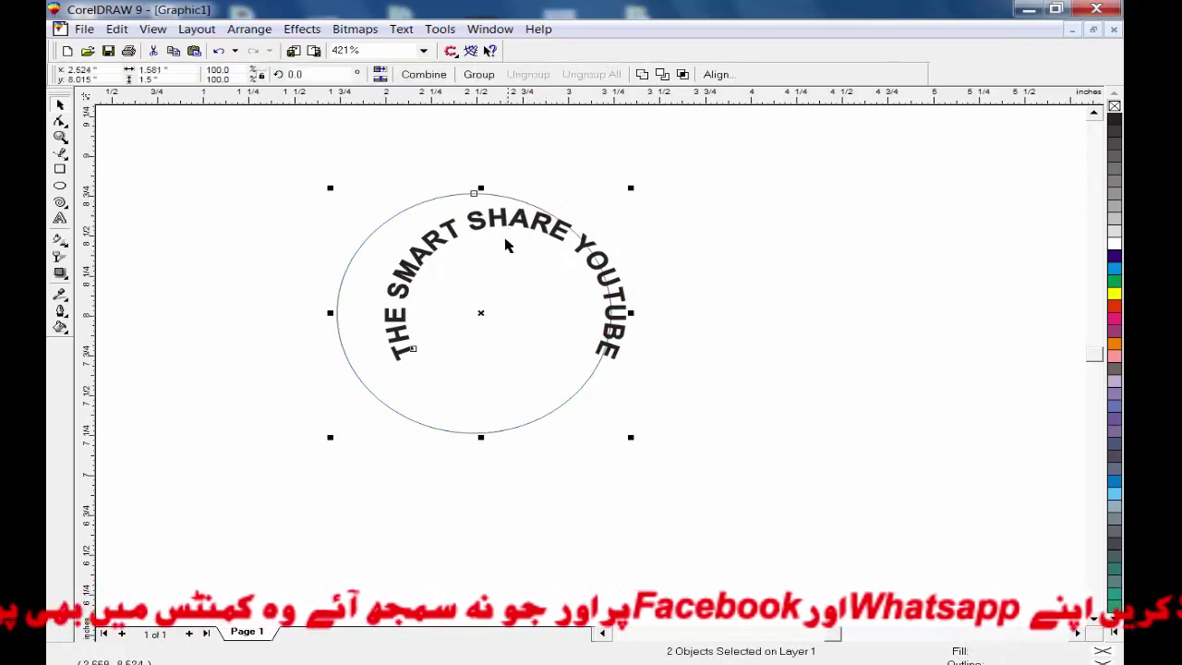
key(c)
click(584, 170)
click(434, 327)
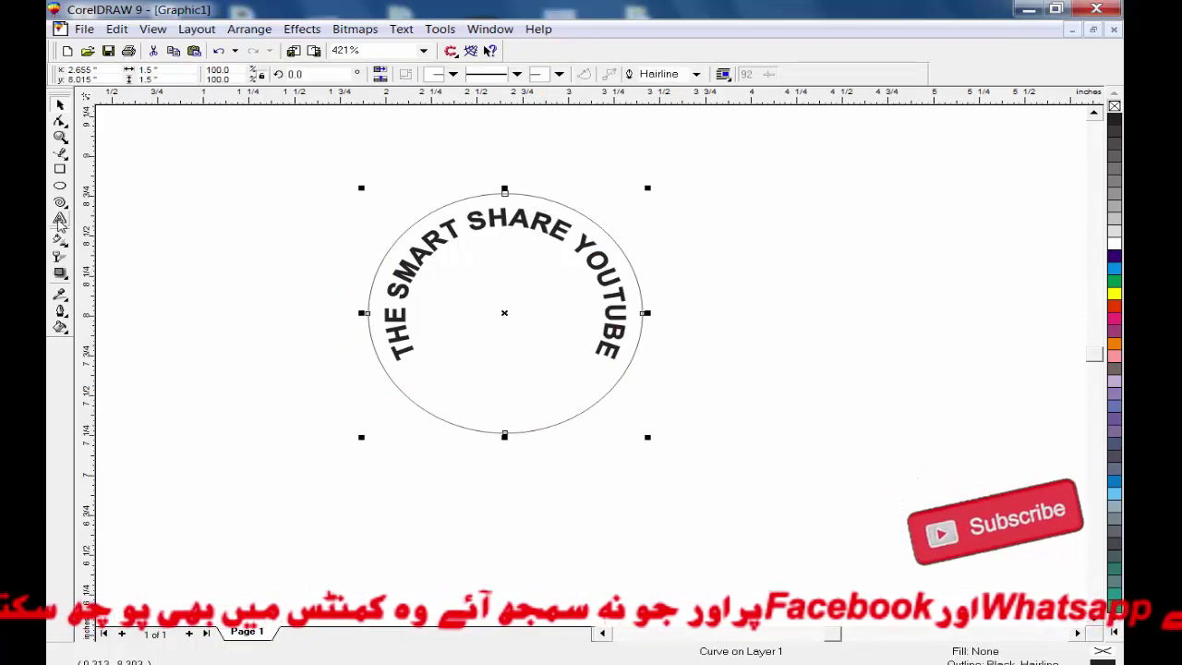
- Add the artistic text "Rawalpindi" beside the circle
click(60, 219)
click(217, 379)
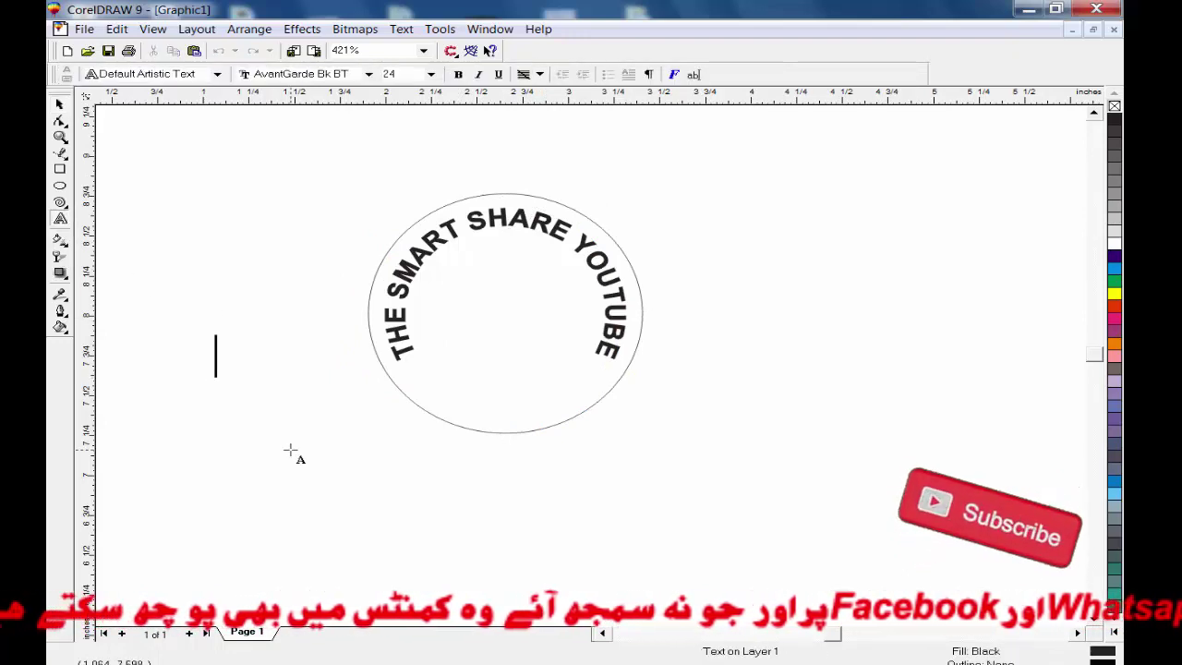
text(Rawal)
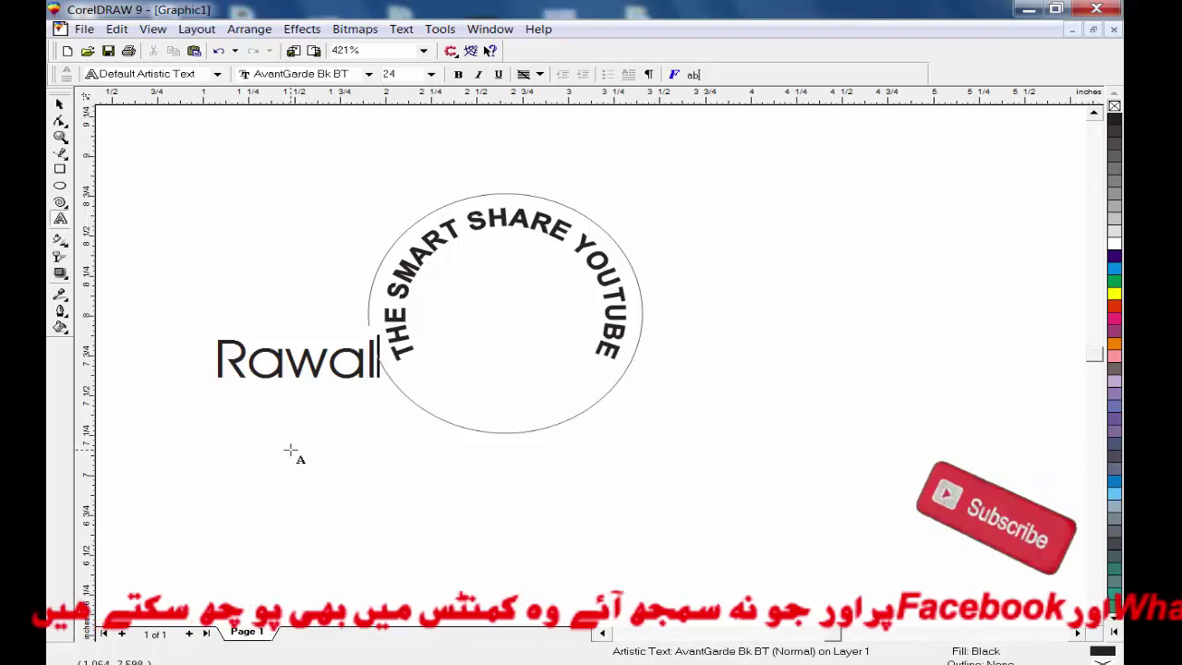
text(pindi)
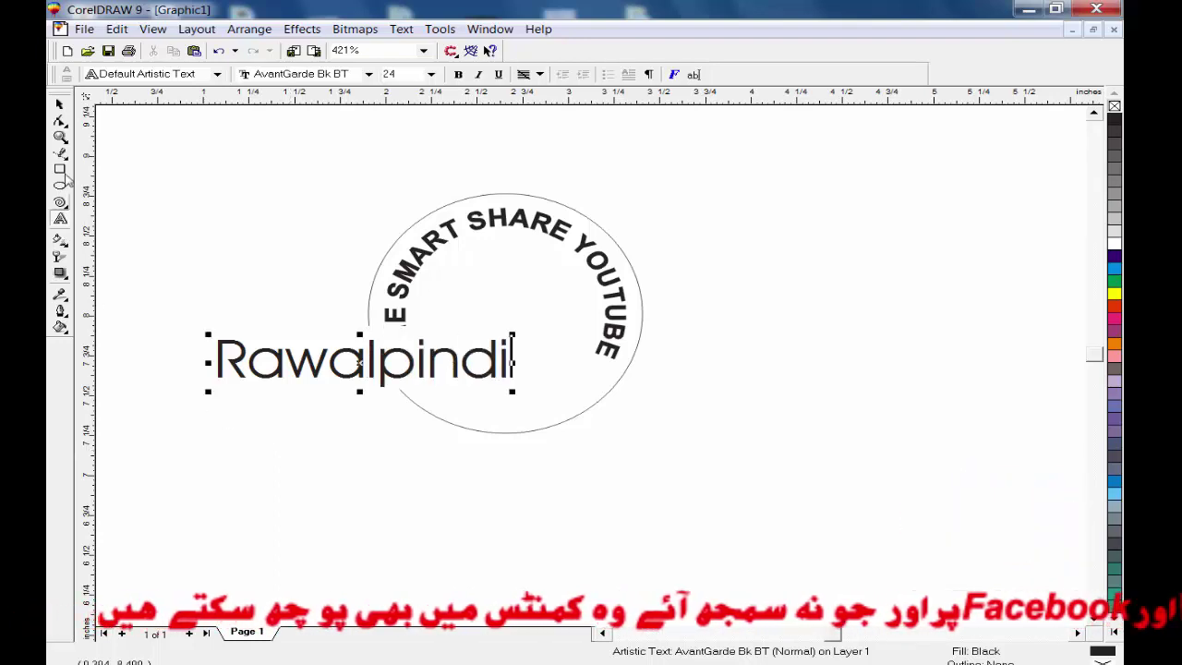
click(58, 106)
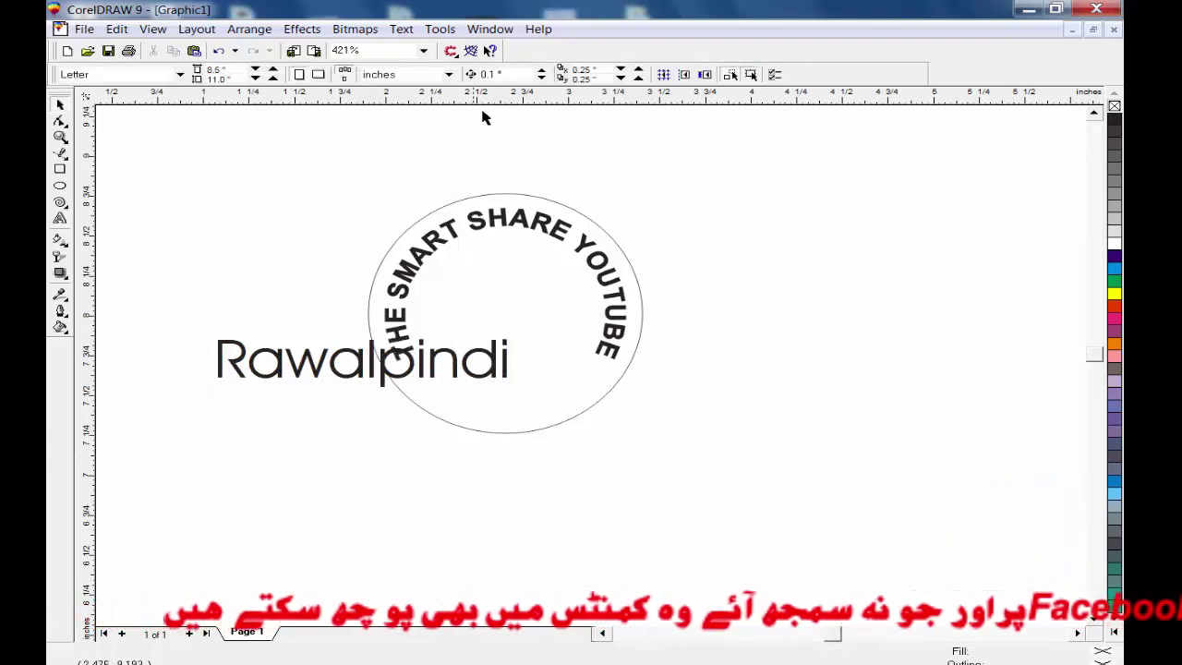
- Set the font of the Rawalpindi text to Arial
click(477, 80)
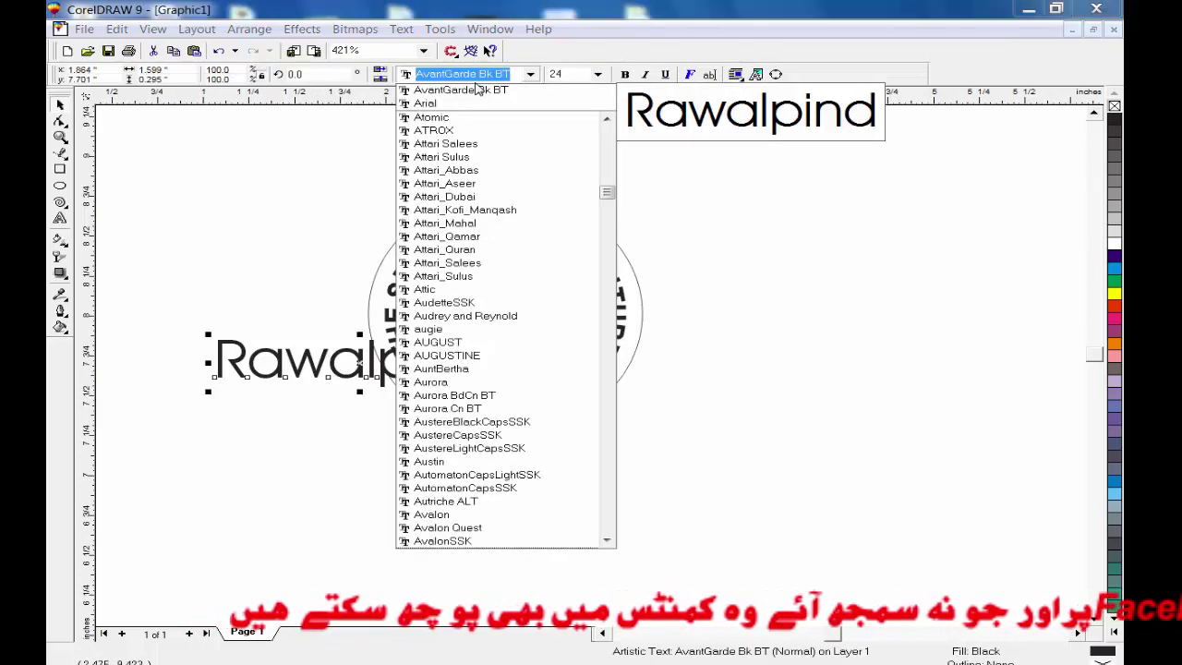
text(AI)
key(BackSpace)
key(BackSpace)
text(rial)
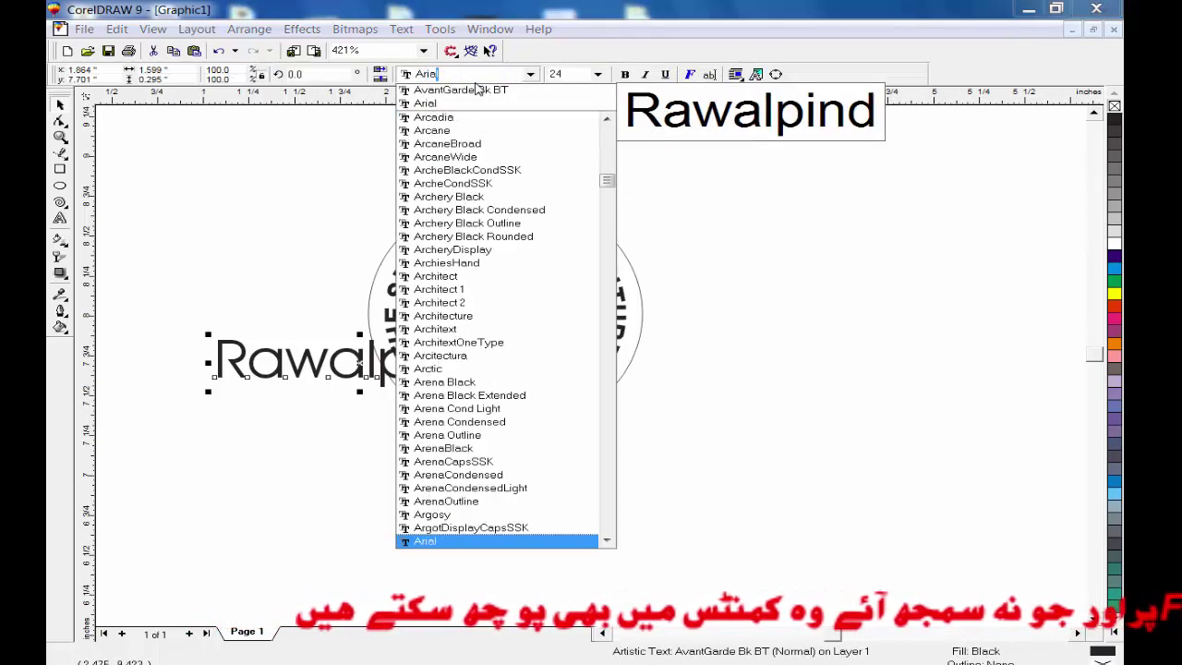
key(Return)
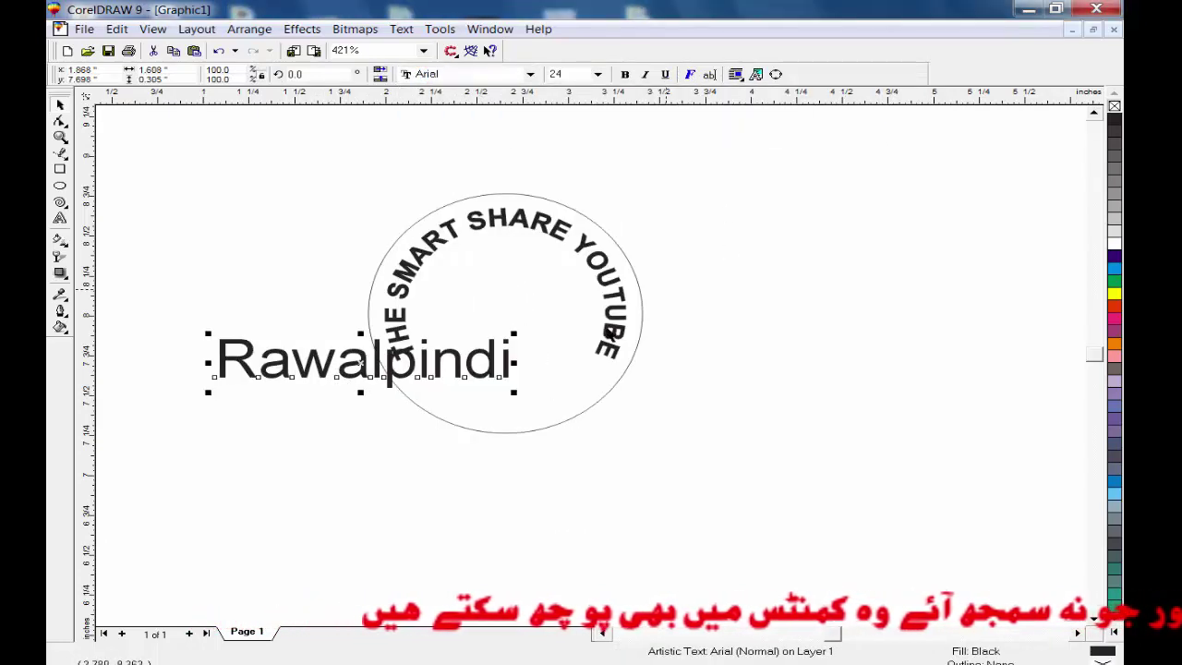
- Set the Rawalpindi text to 12 pt and make it bold
click(662, 256)
click(506, 371)
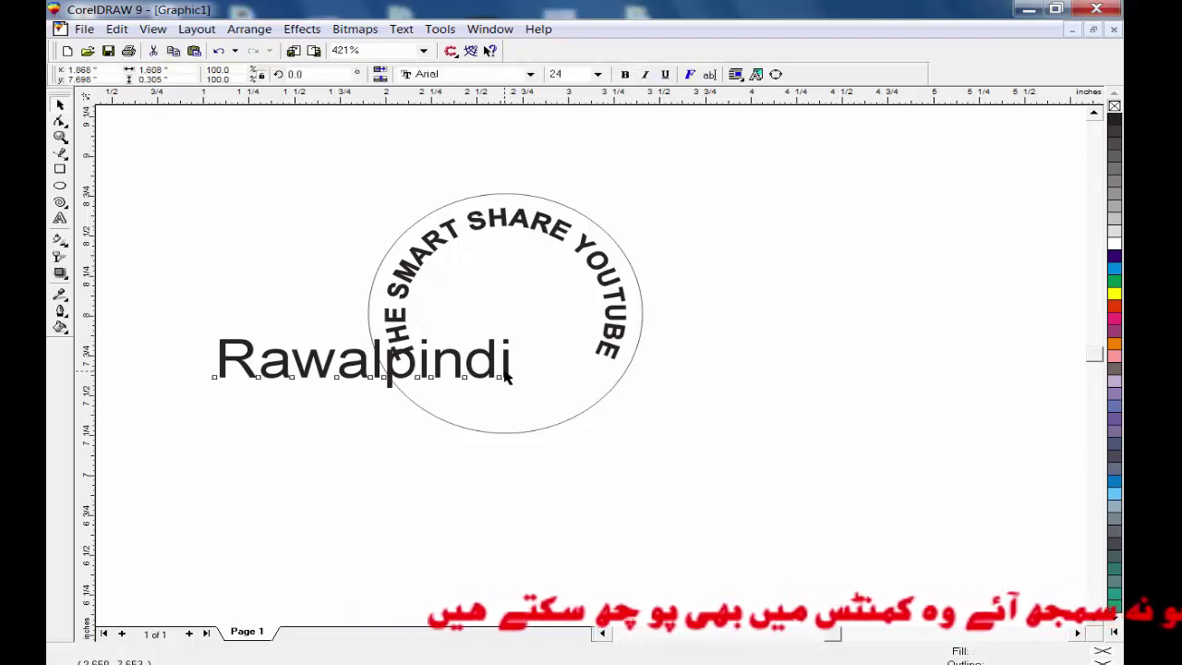
click(561, 73)
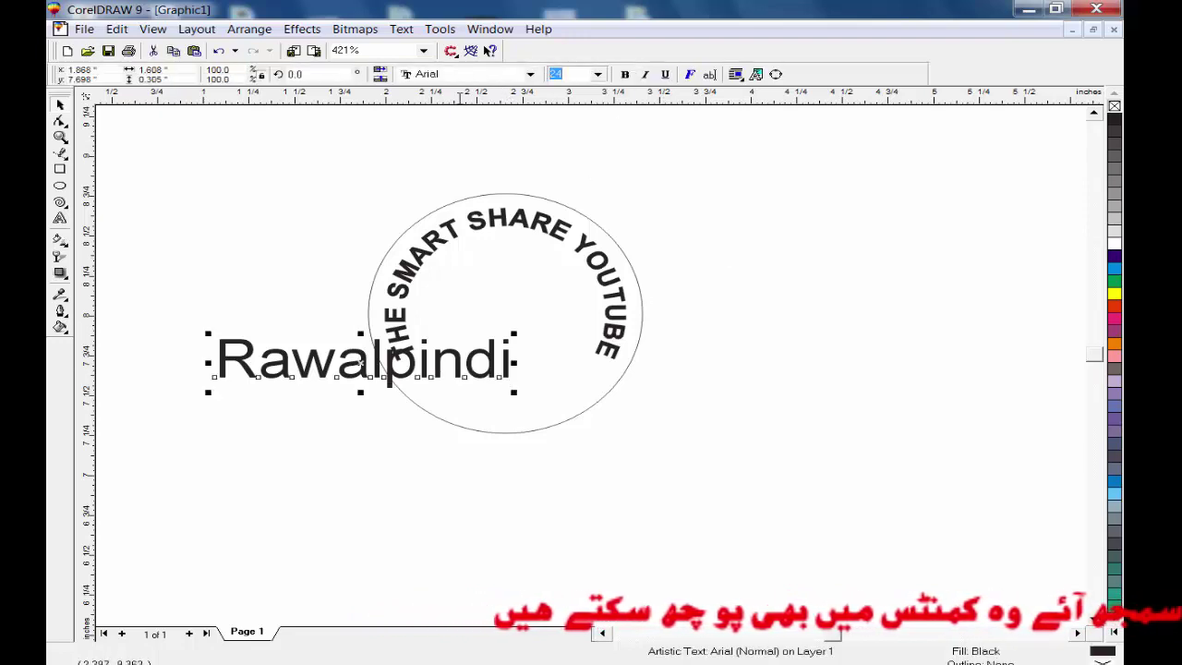
text(12)
key(Return)
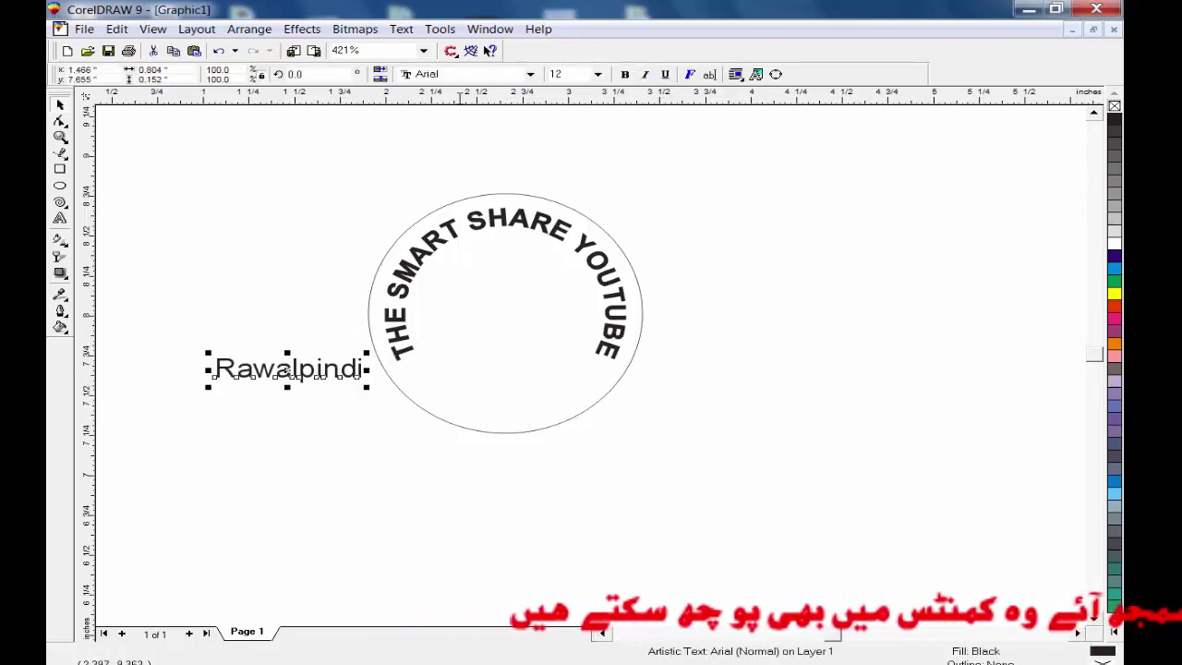
click(628, 74)
click(405, 511)
- Move the Rawalpindi text just beneath the circle's lower edge and select the circle
click(450, 421)
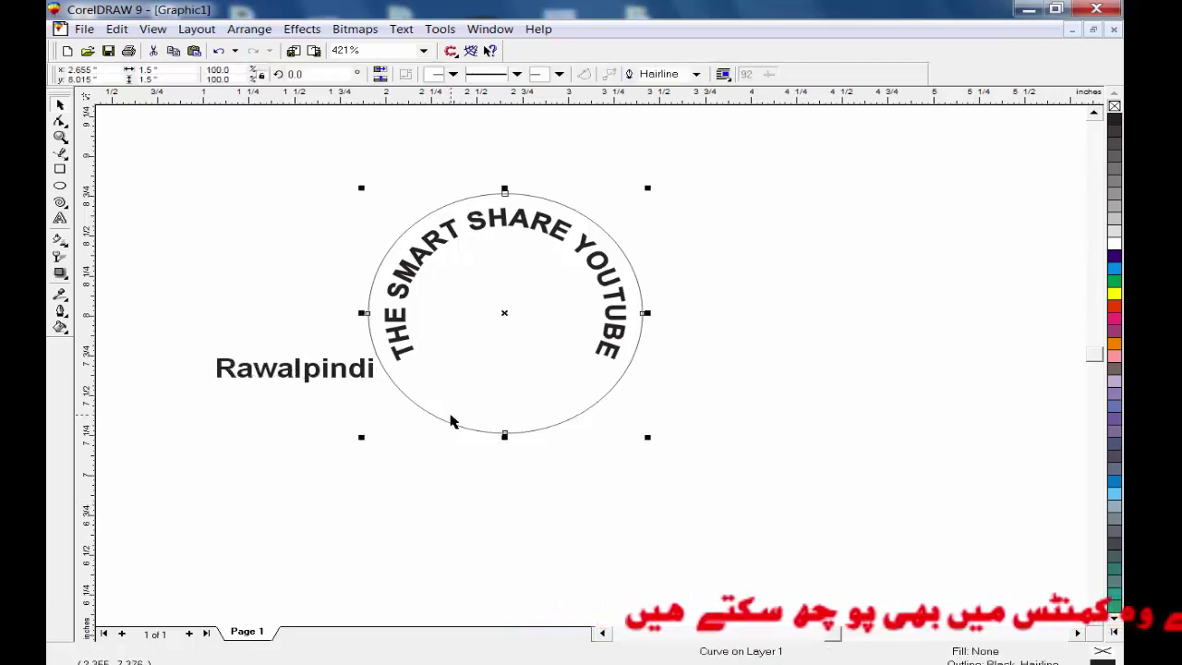
click(243, 372)
drag(283, 375, 560, 461)
click(496, 427)
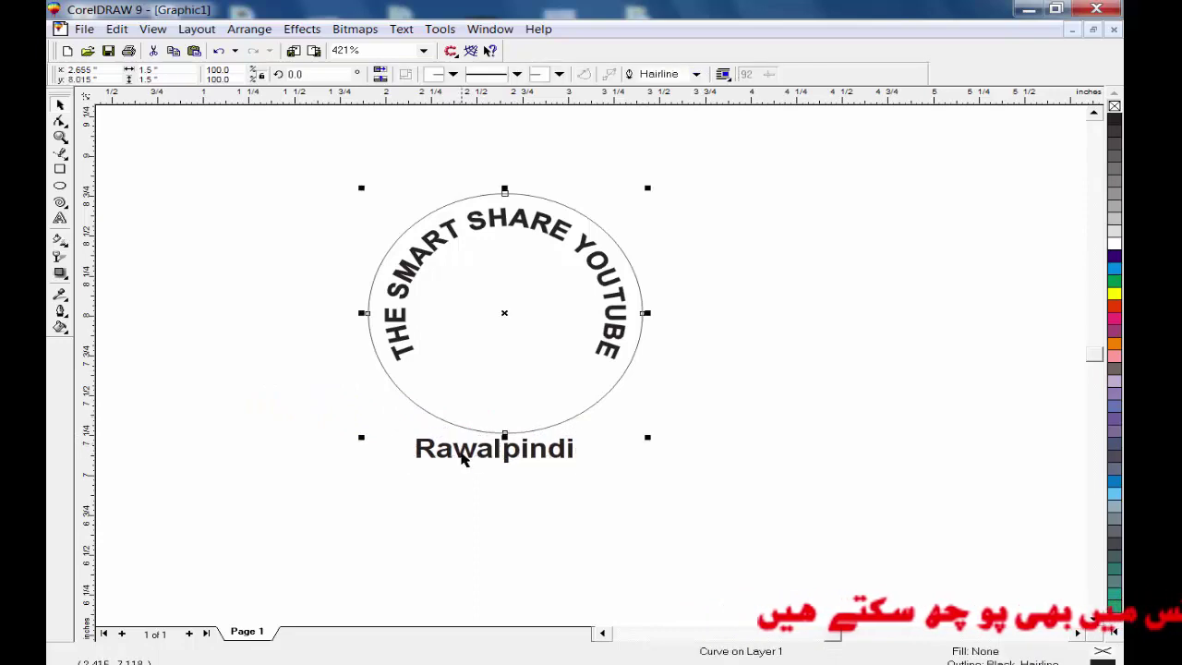
- Fit the Rawalpindi text to the circle as its path
click(465, 460)
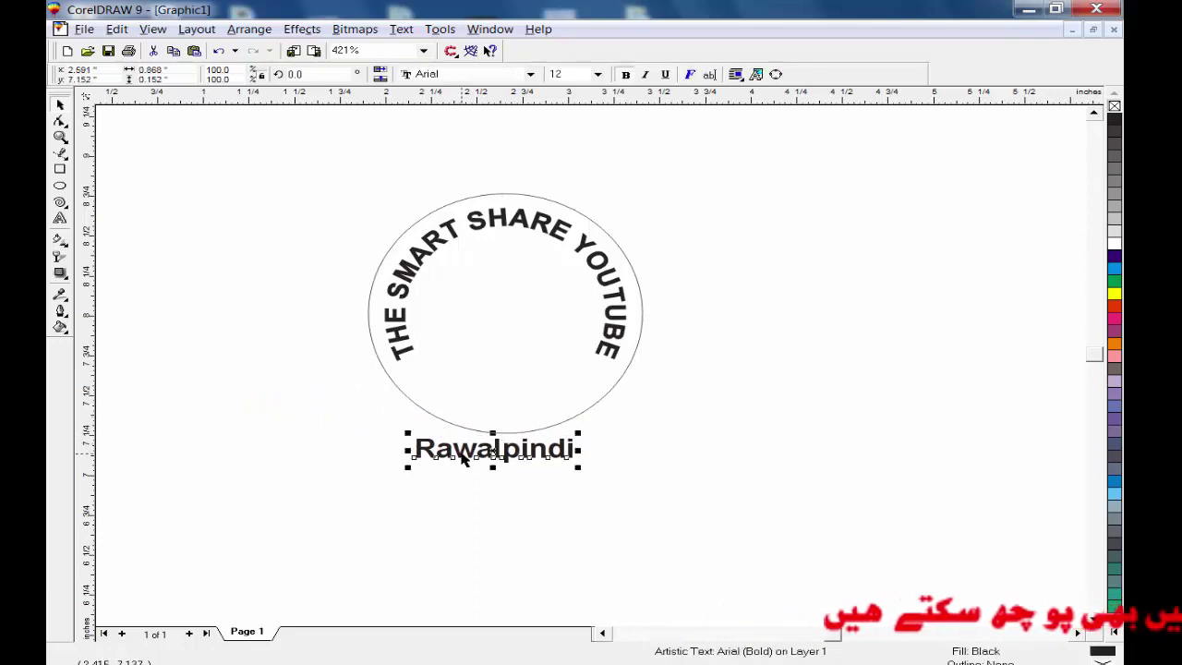
key(alt+t)
key(t)
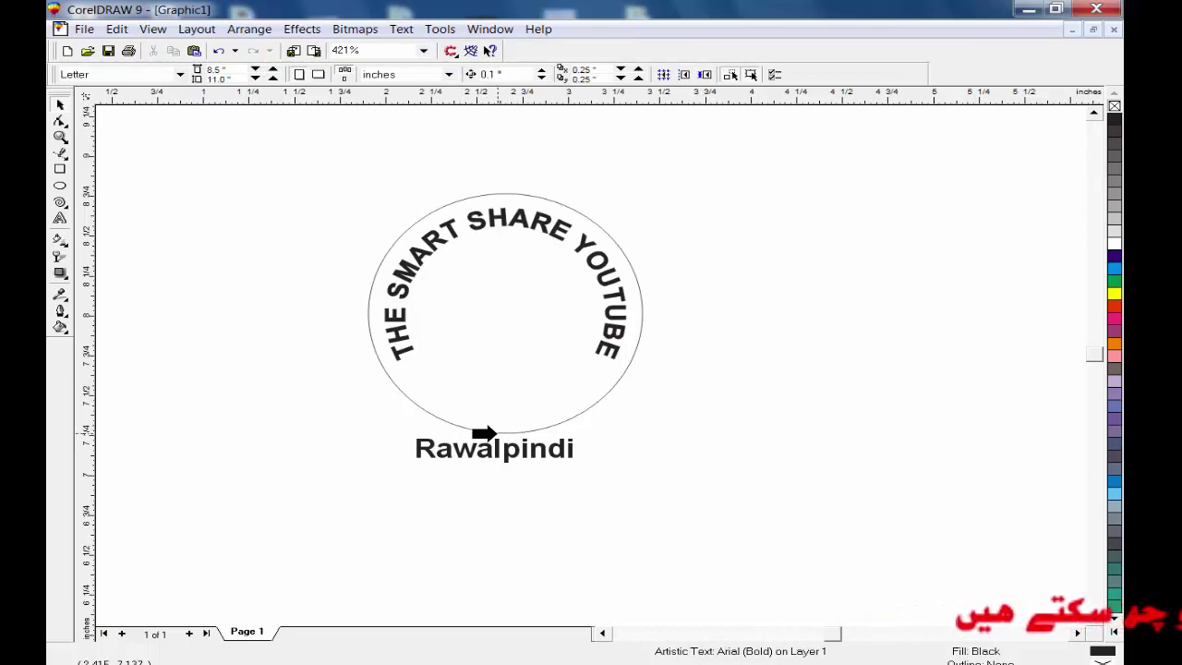
click(485, 430)
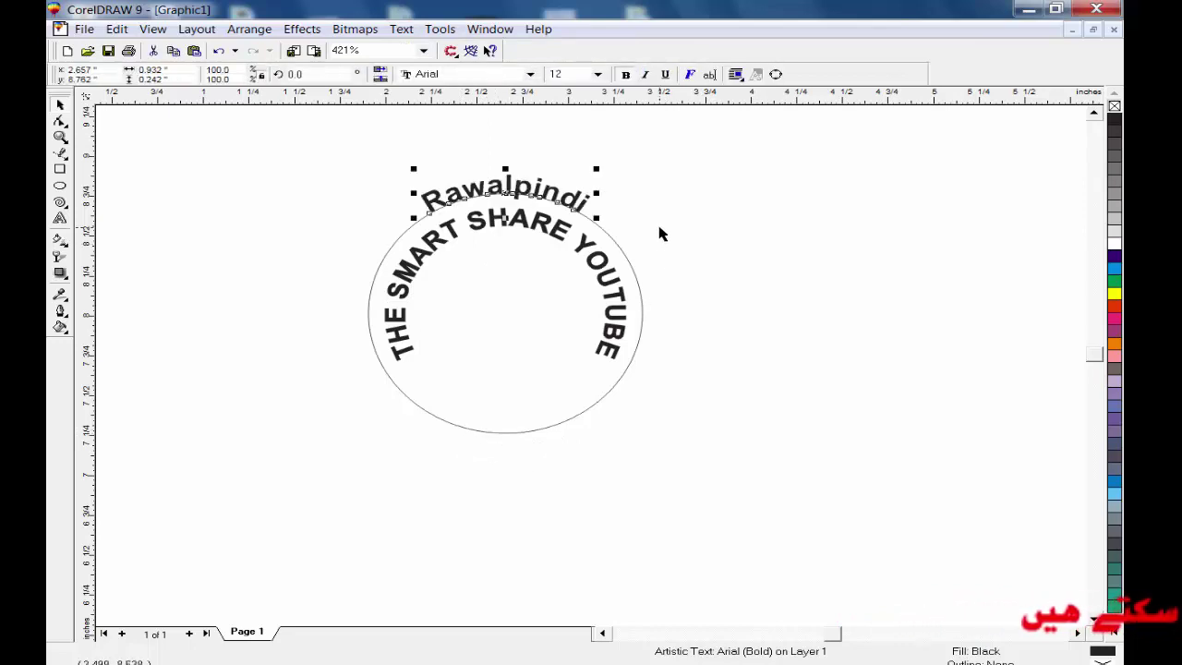
- Change the placement of the Rawalpindi path text to the bottom of the circle
click(531, 189)
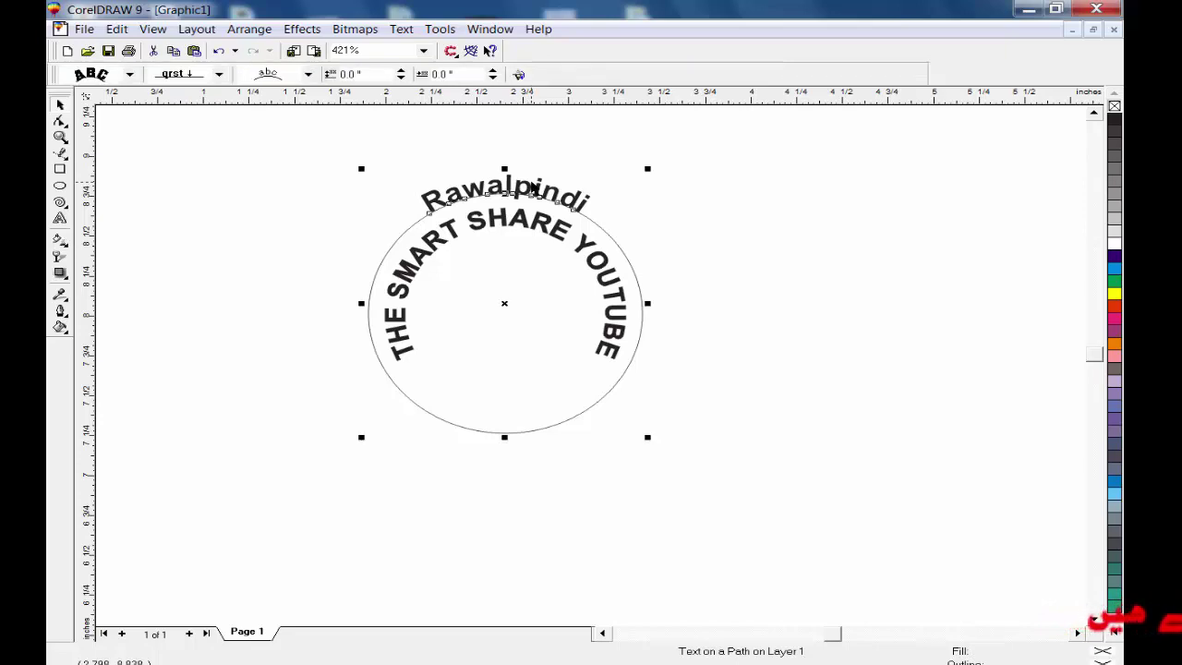
click(544, 153)
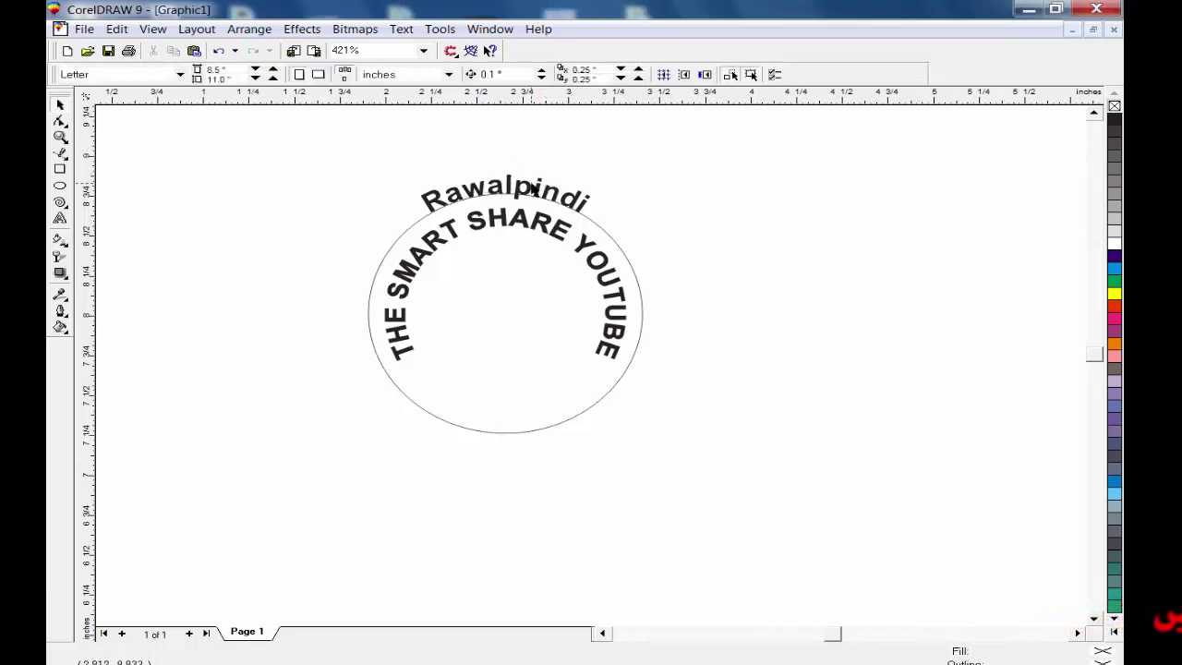
click(531, 184)
click(307, 74)
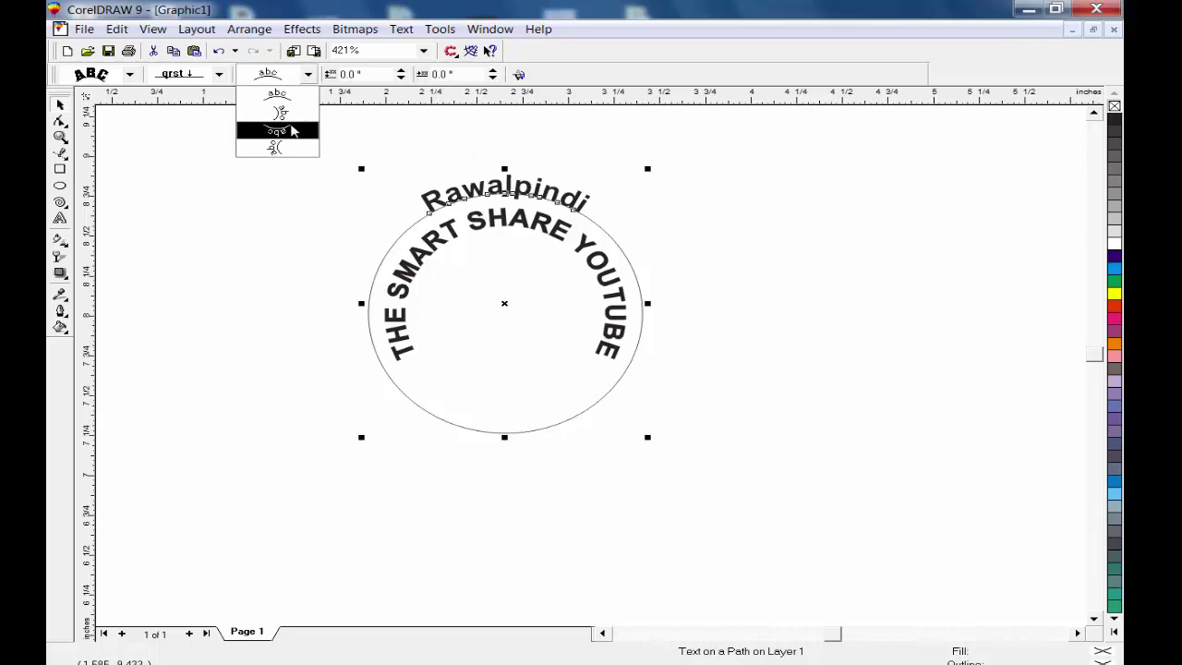
click(291, 132)
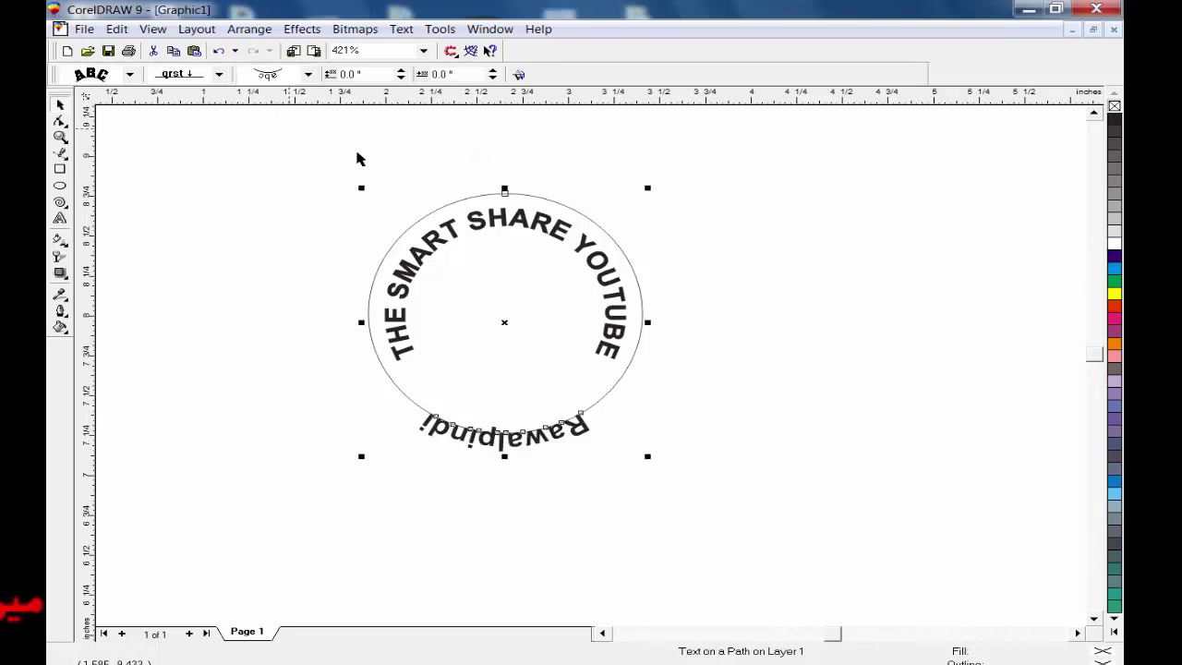
- Set the Rawalpindi text's distance from the path to -0.2 inches
click(537, 455)
click(537, 443)
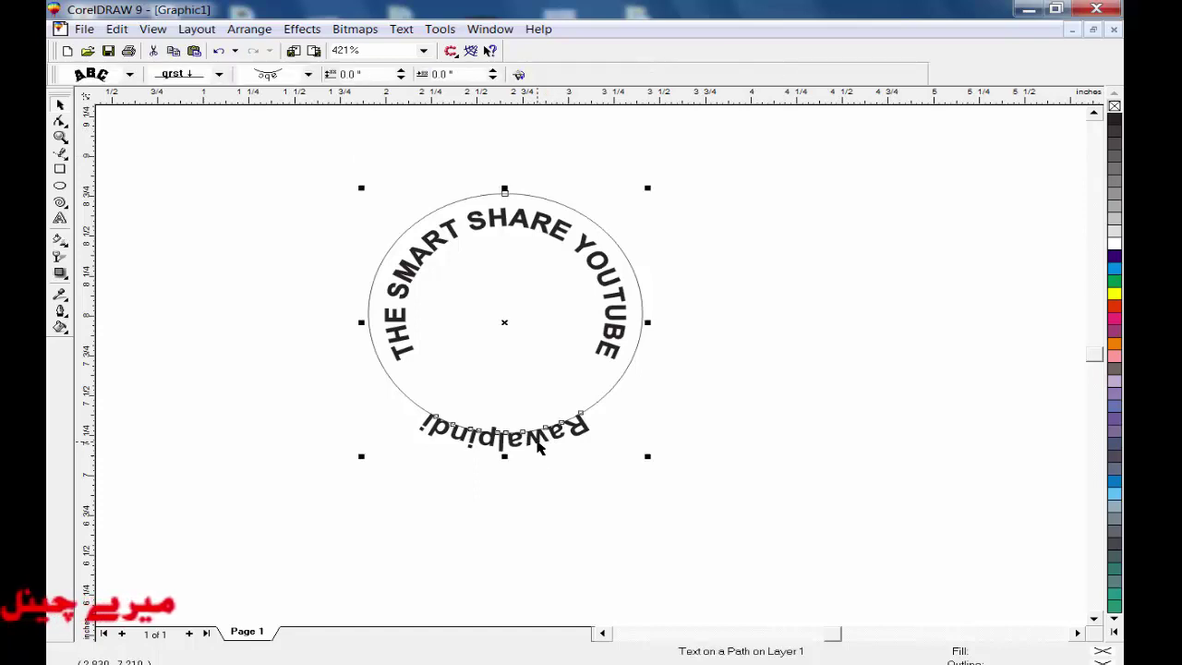
click(400, 70)
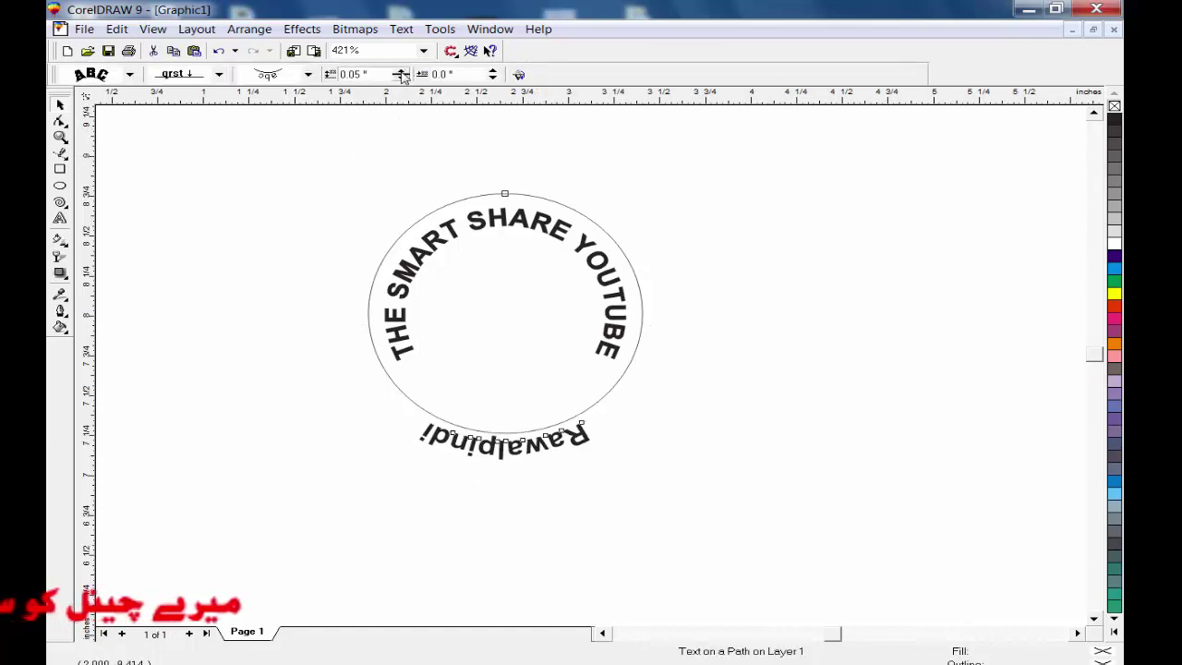
click(400, 80)
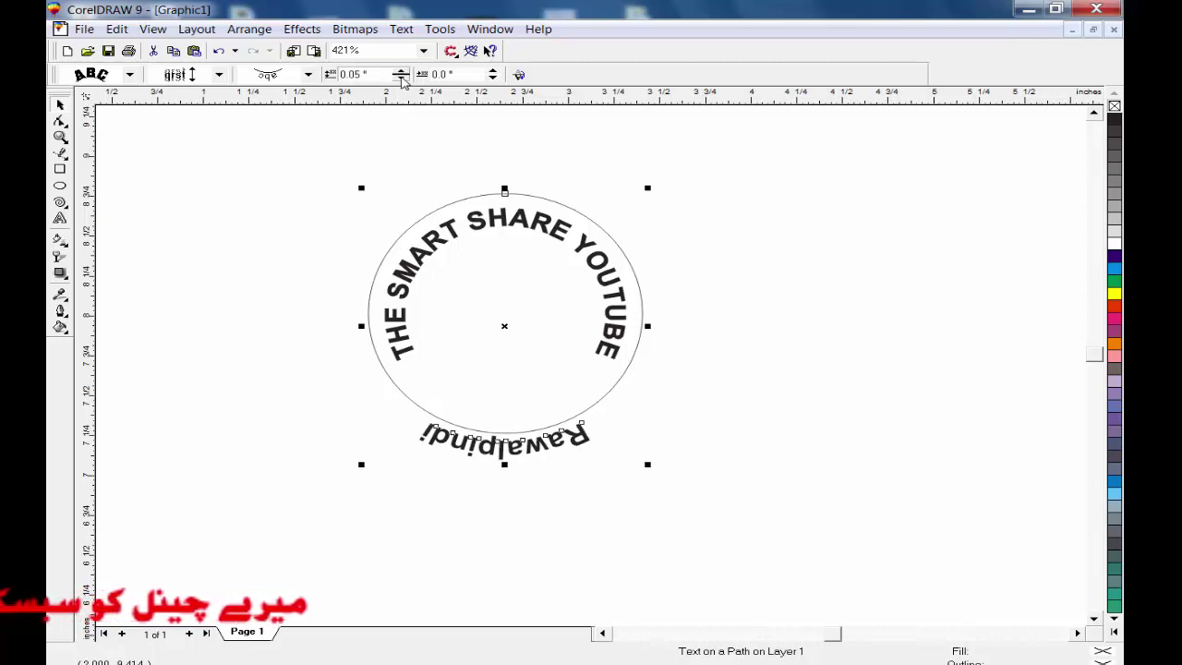
click(400, 80)
click(400, 80)
click(401, 79)
click(401, 79)
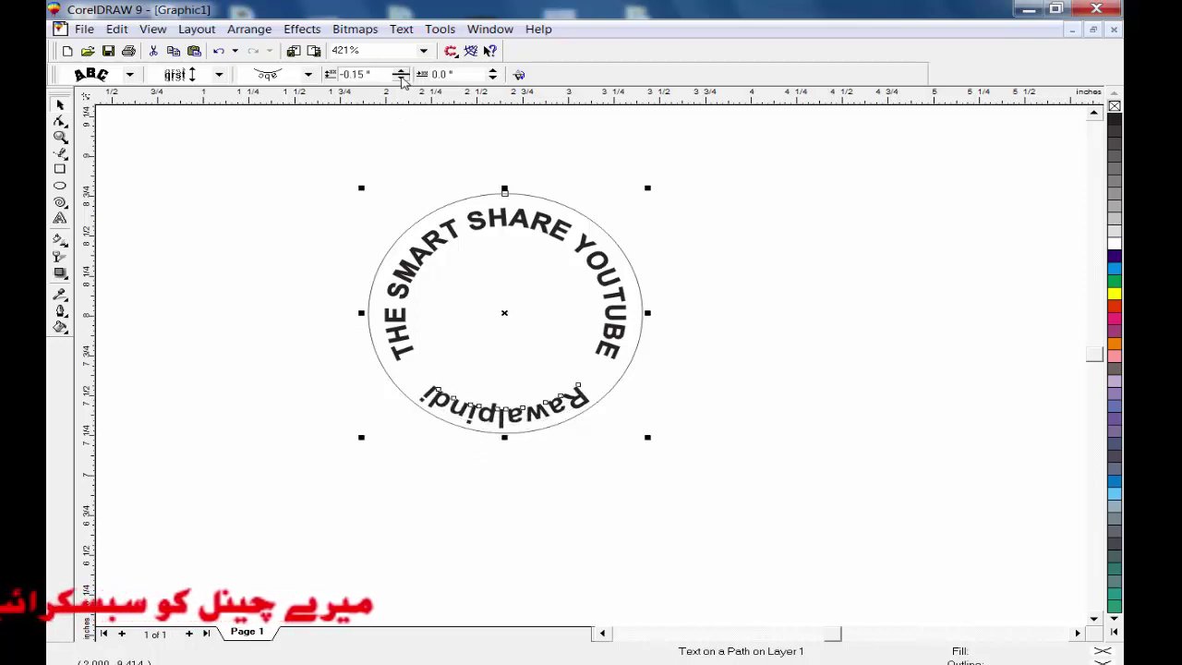
click(401, 79)
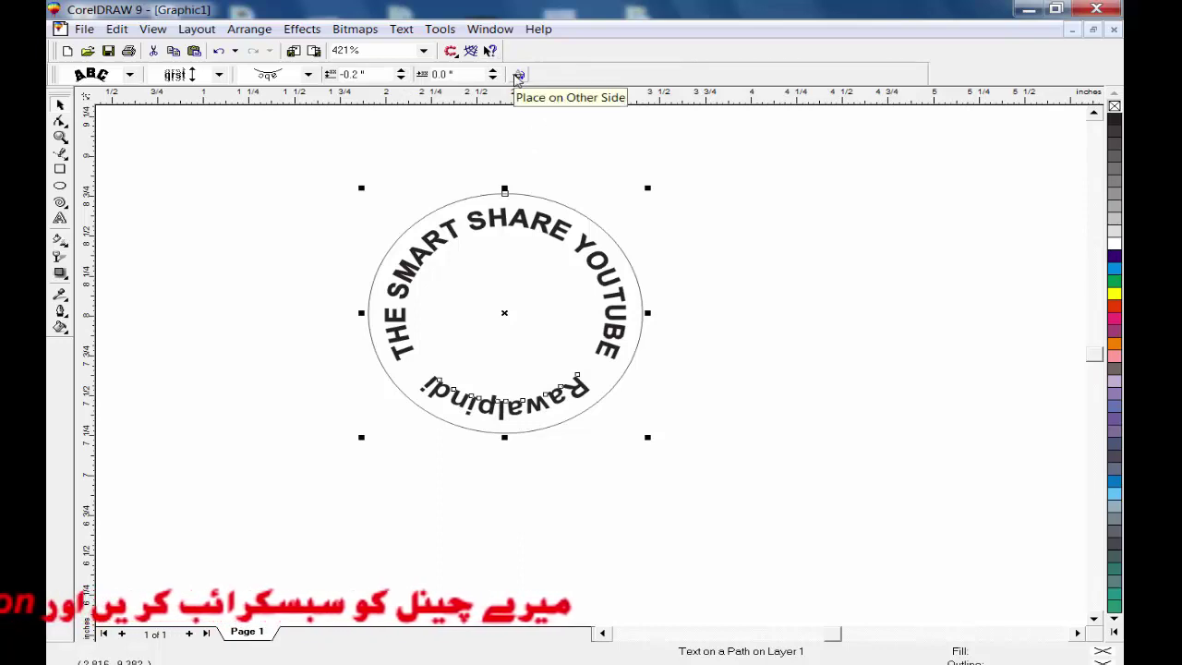
- Place the Rawalpindi text on the other side of the path and set its distance from the path to 0.1 inches
click(518, 76)
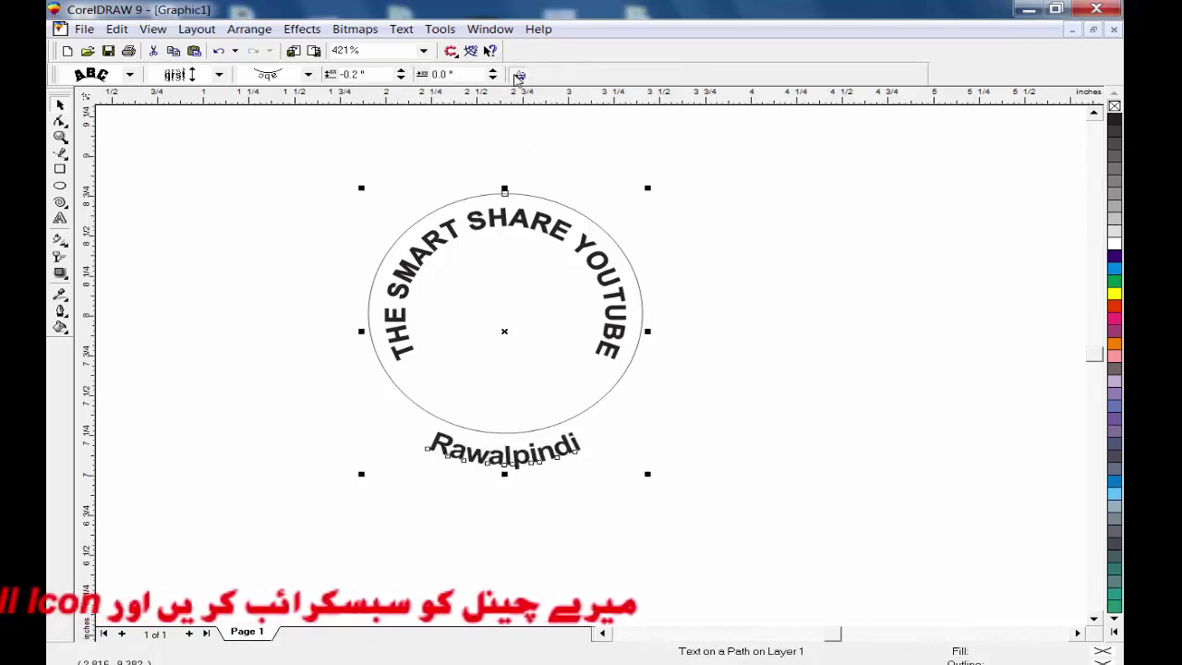
click(402, 70)
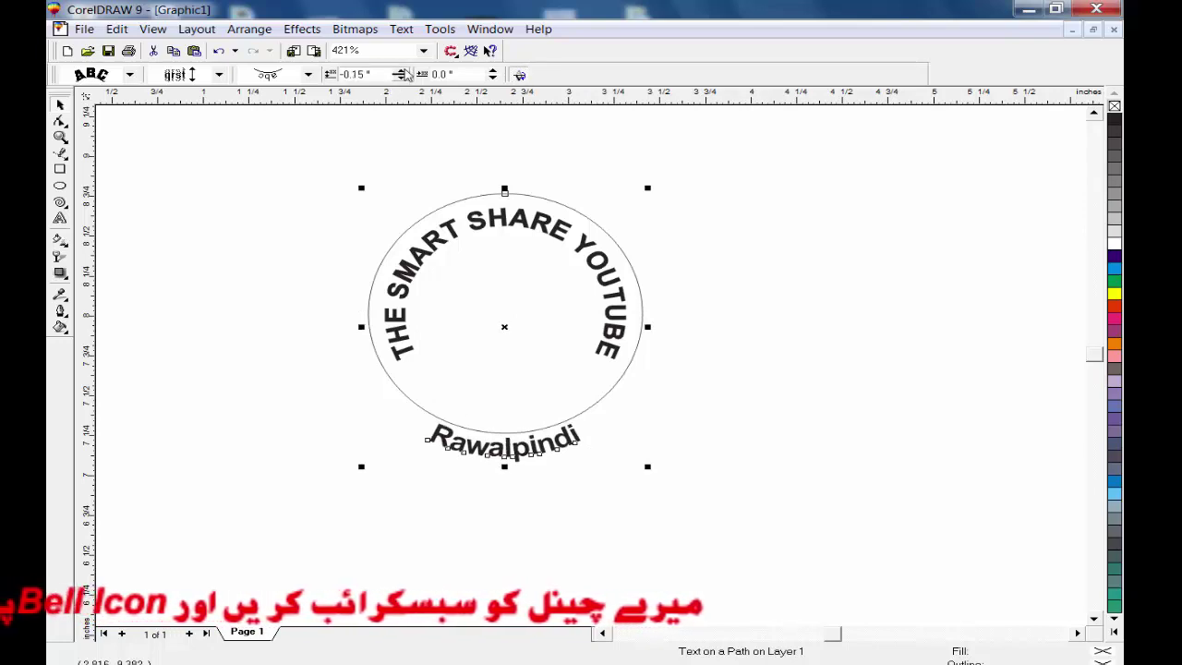
click(403, 70)
click(402, 70)
click(400, 70)
click(401, 70)
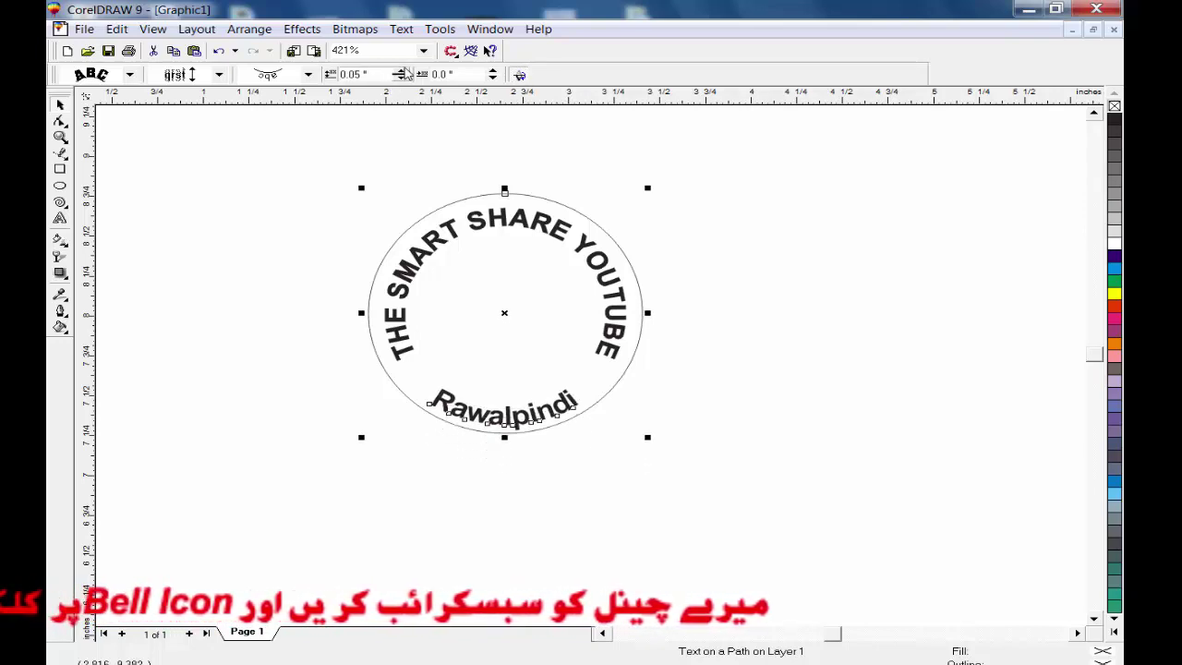
click(401, 70)
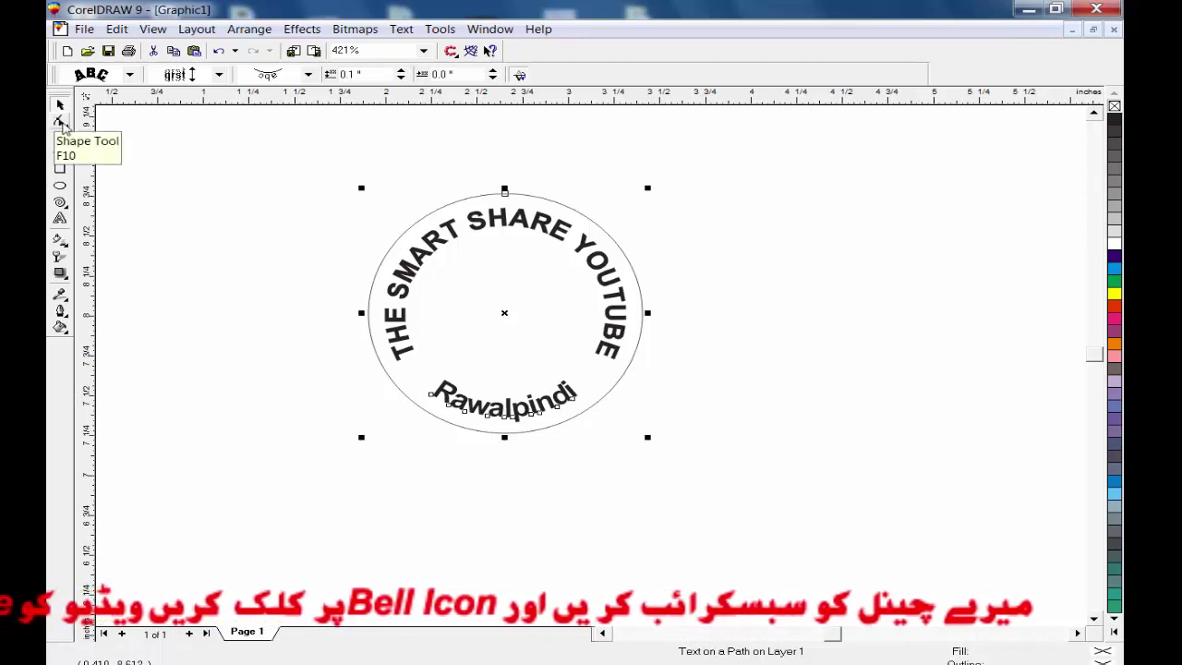
- Widen the letter spacing of the Rawalpindi text with the Shape tool so it fills more of the lower arc
click(62, 125)
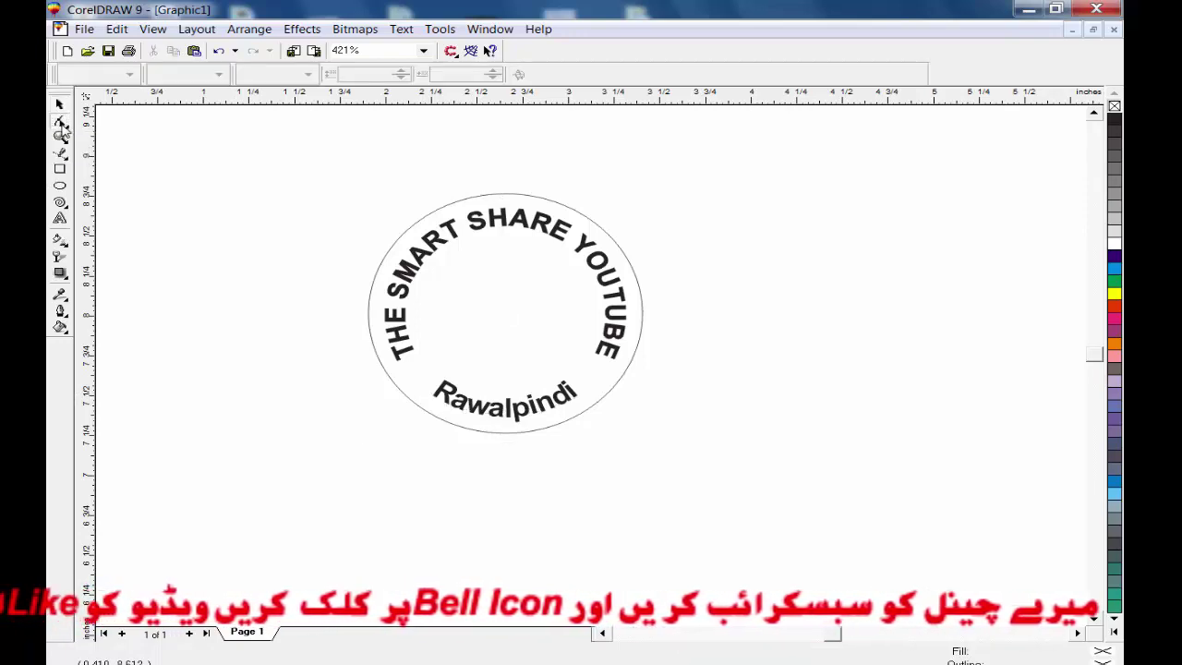
click(545, 402)
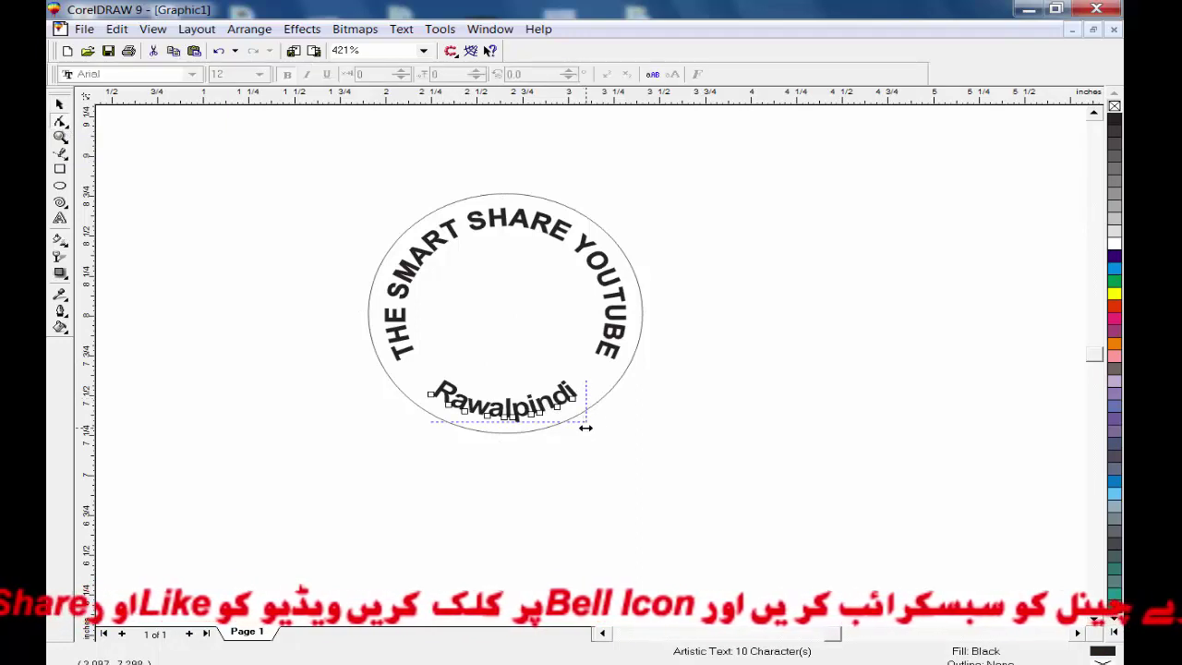
drag(597, 427, 600, 428)
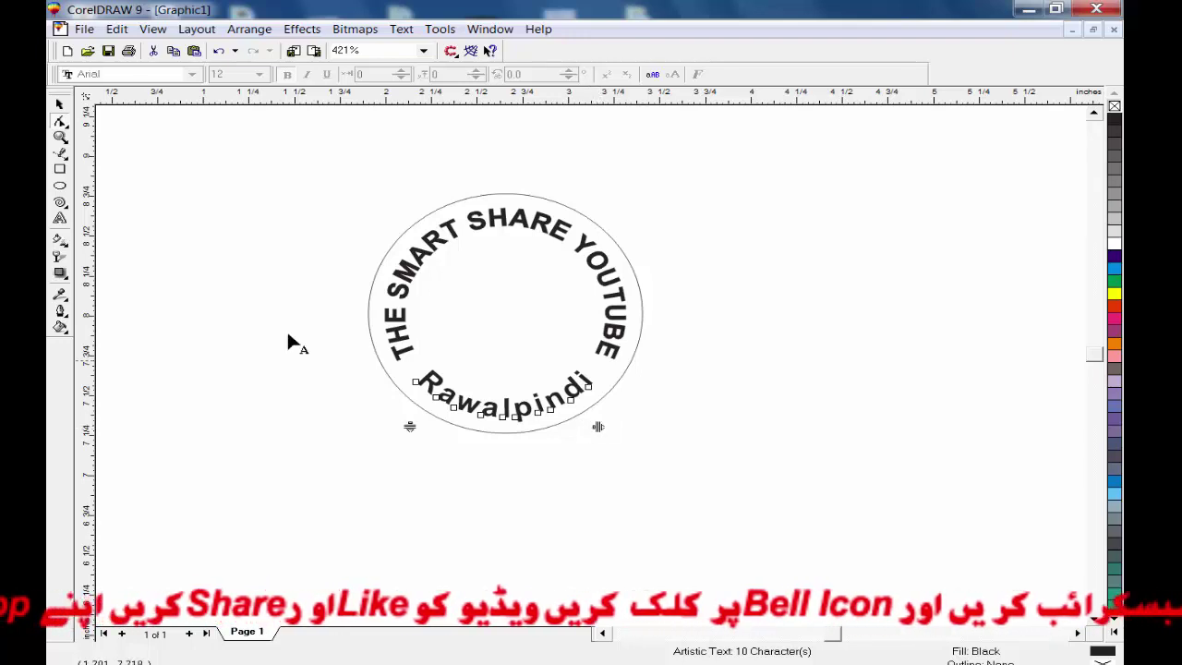
key(space)
click(467, 327)
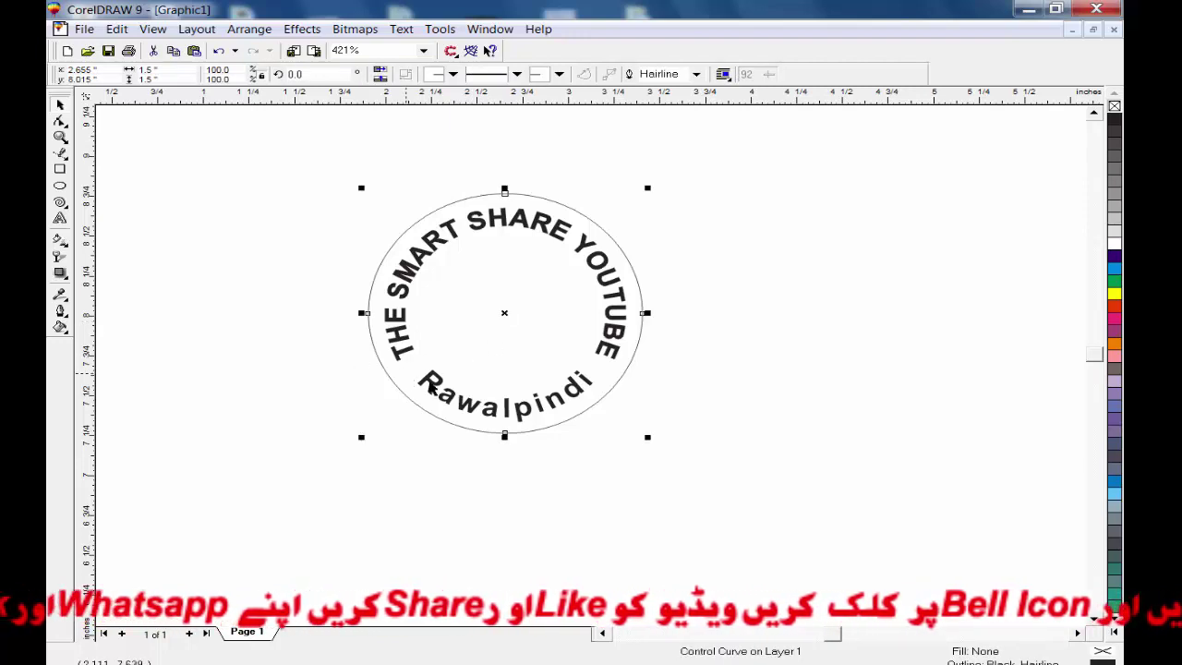
drag(409, 389, 367, 402)
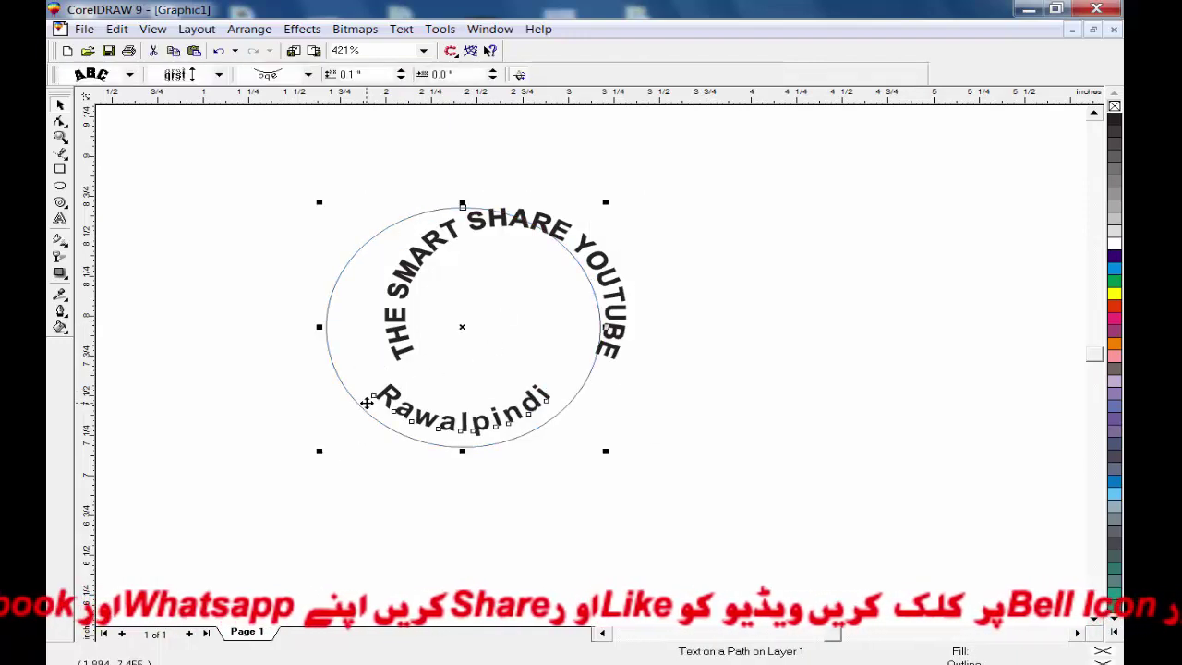
key(ctrl+z)
- Separate the curved Rawalpindi text from the circle it is fitted to
click(415, 413)
click(437, 394)
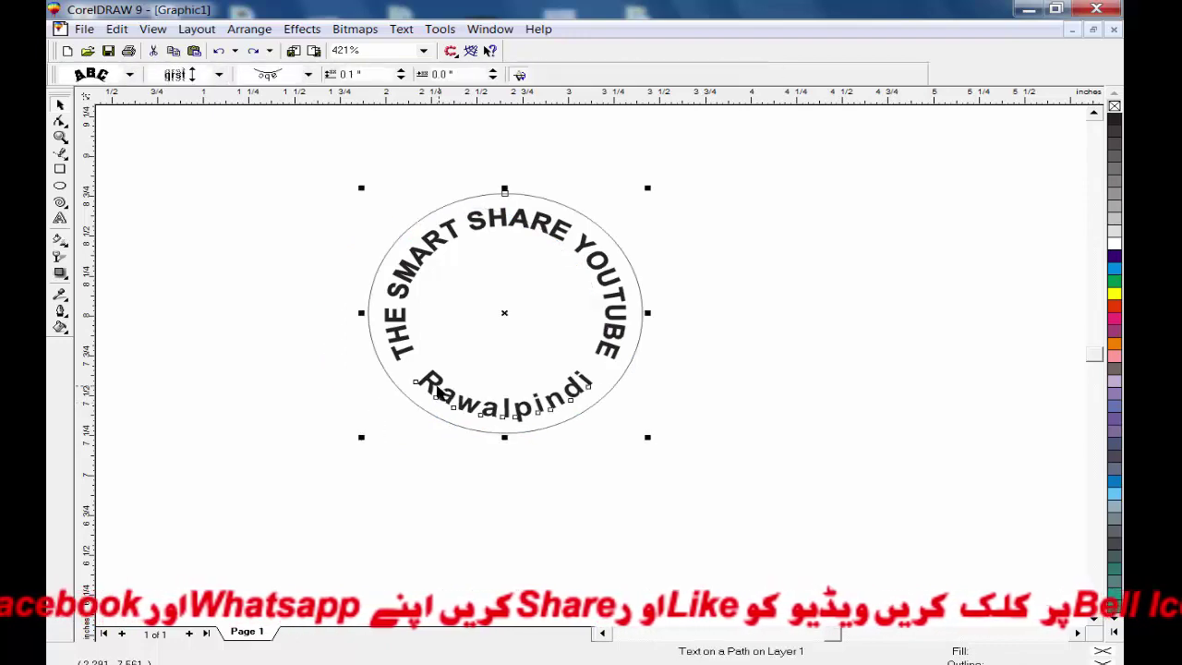
key(ctrl+k)
click(391, 433)
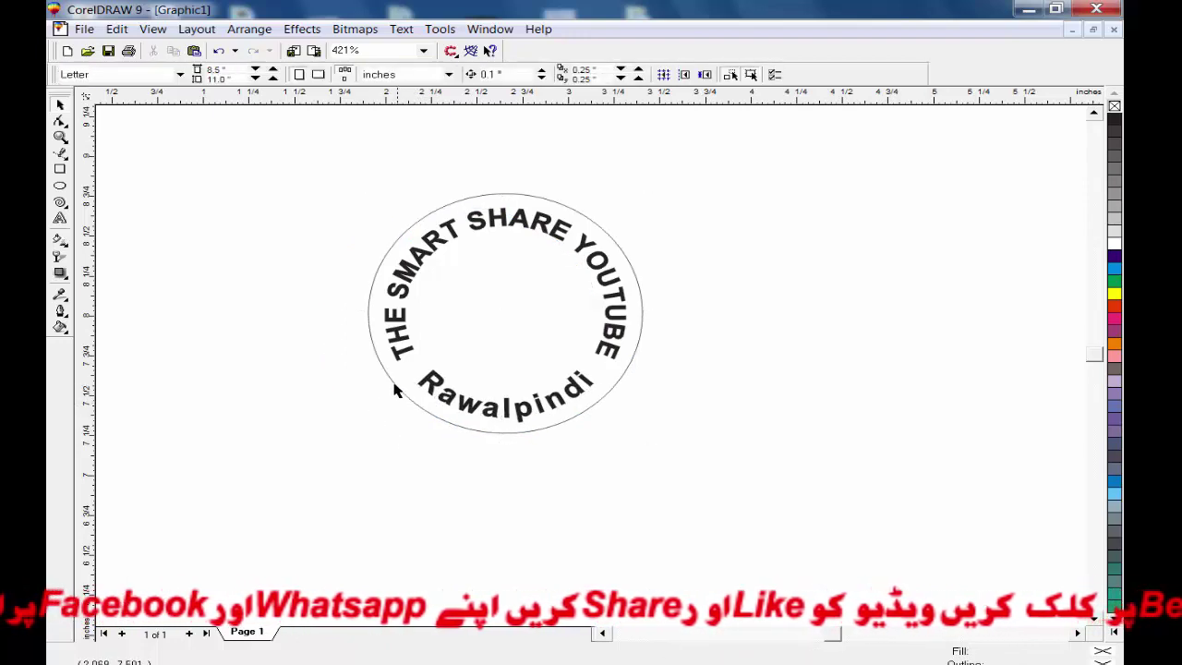
- Set the circle's outline width to 2.5 points
click(394, 385)
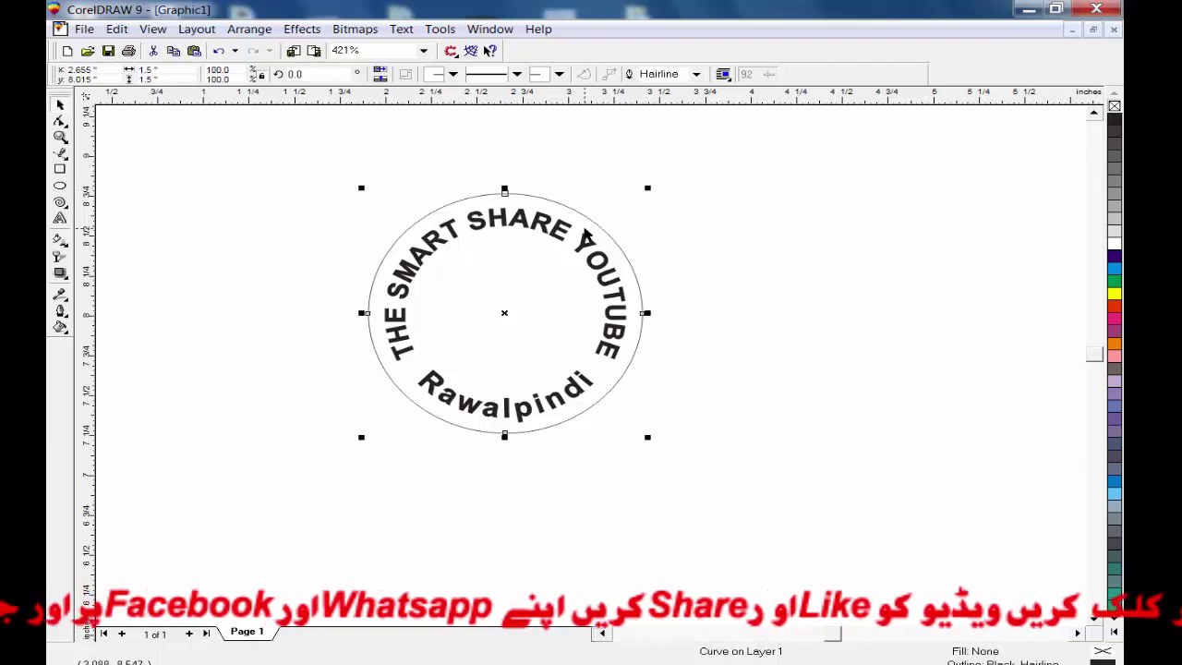
key(F12)
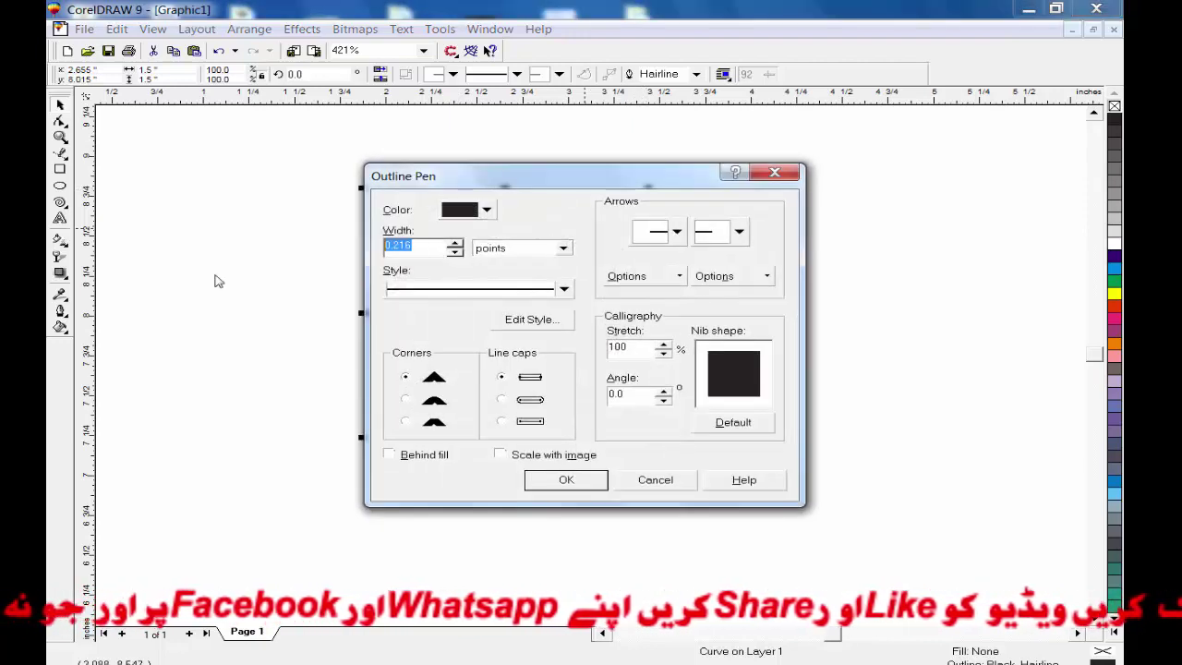
text(0)
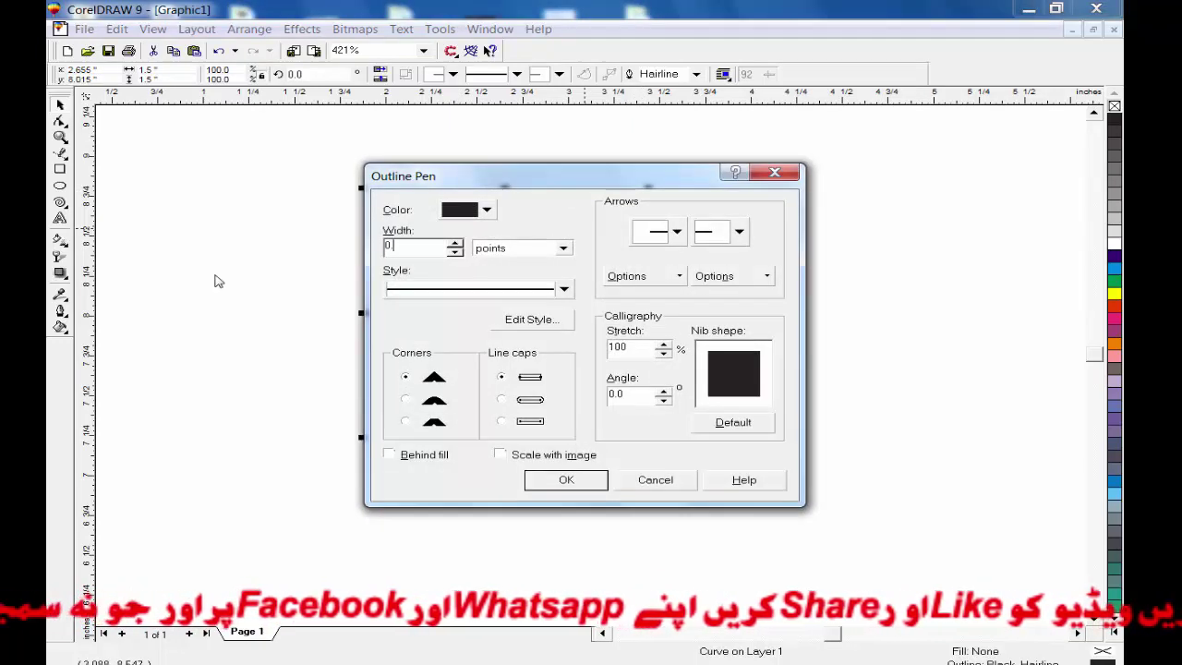
text(.004)
click(562, 247)
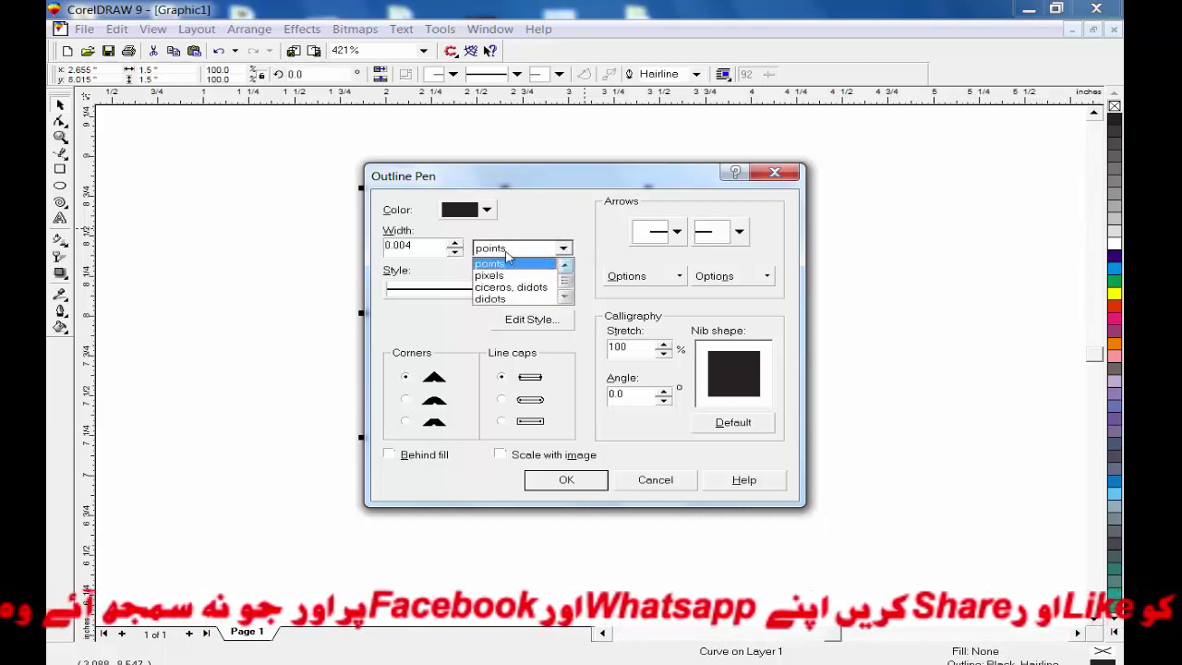
click(424, 252)
drag(420, 249, 318, 257)
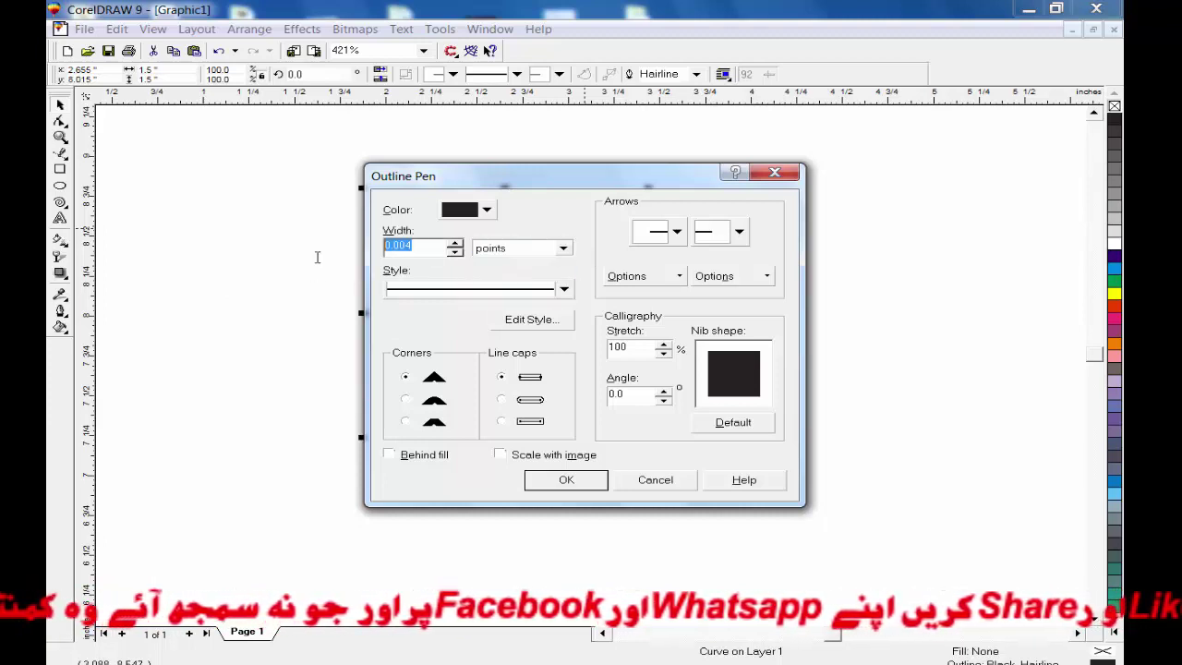
text(2.5)
key(Return)
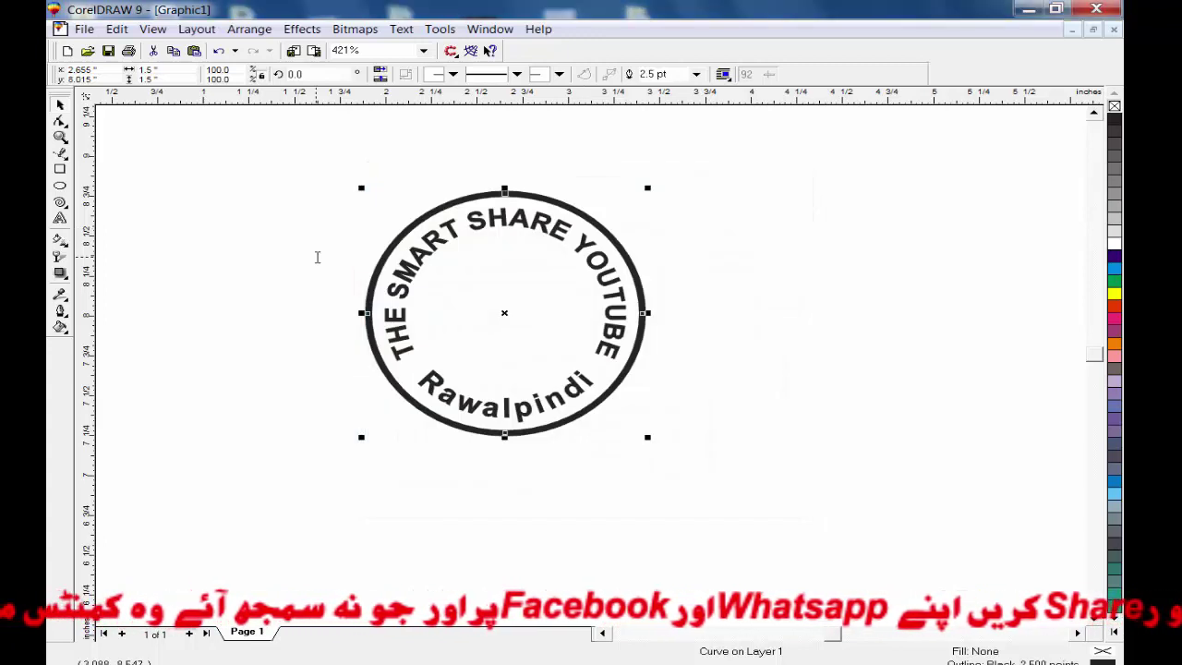
- Create a smaller concentric copy of the circle, about 0.91 inches in diameter, inside the ring of text
click(605, 192)
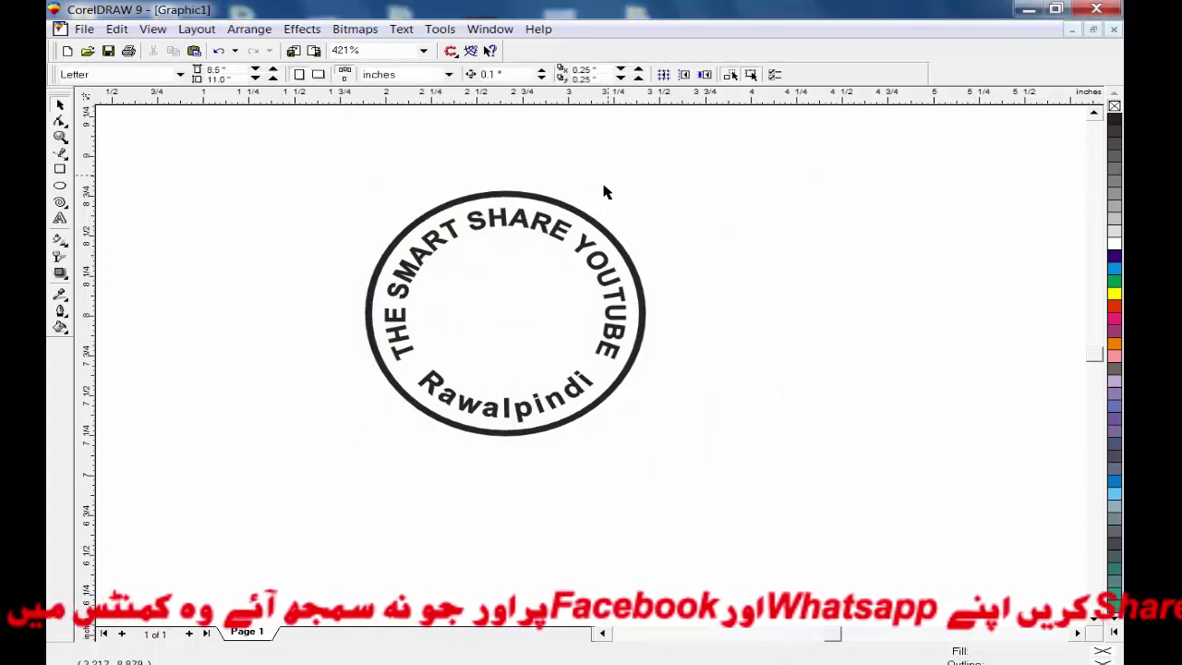
click(560, 206)
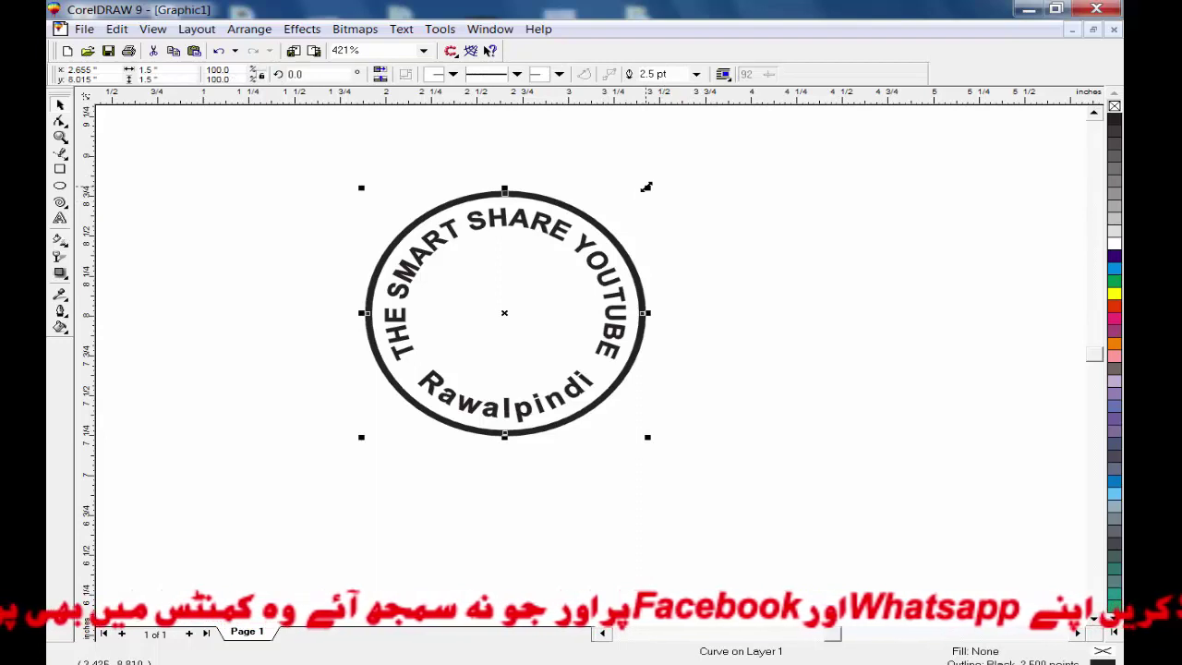
drag(646, 187, 592, 196)
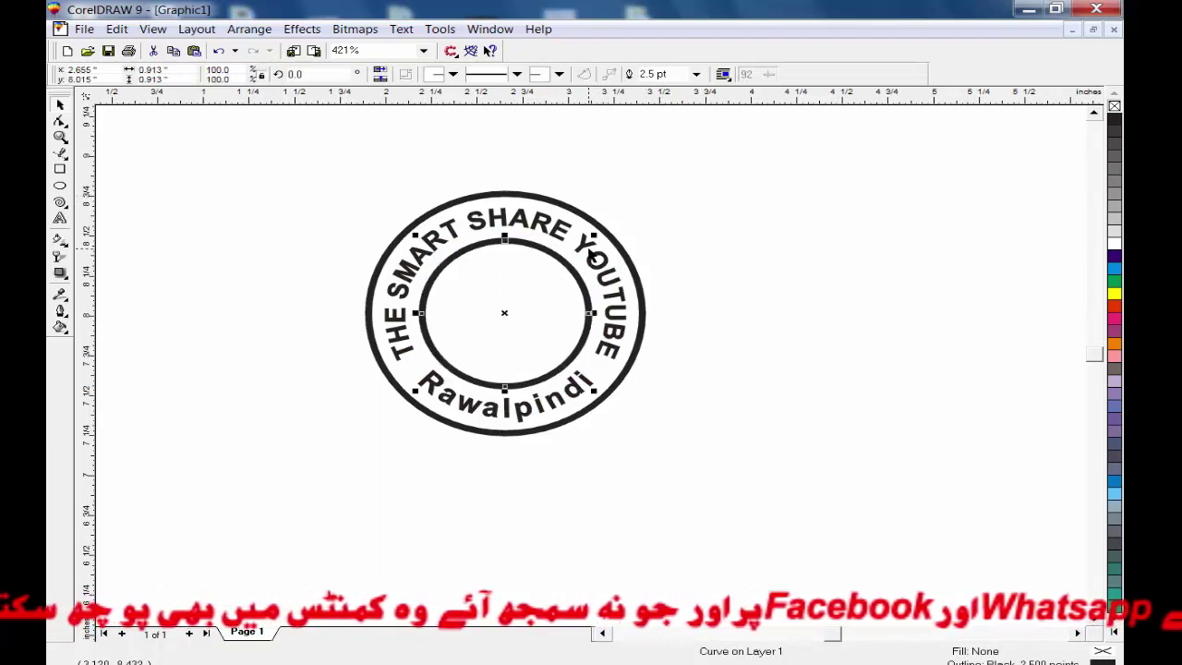
- Set the inner circle's outline to sit behind the fill with rounded corners
key(F12)
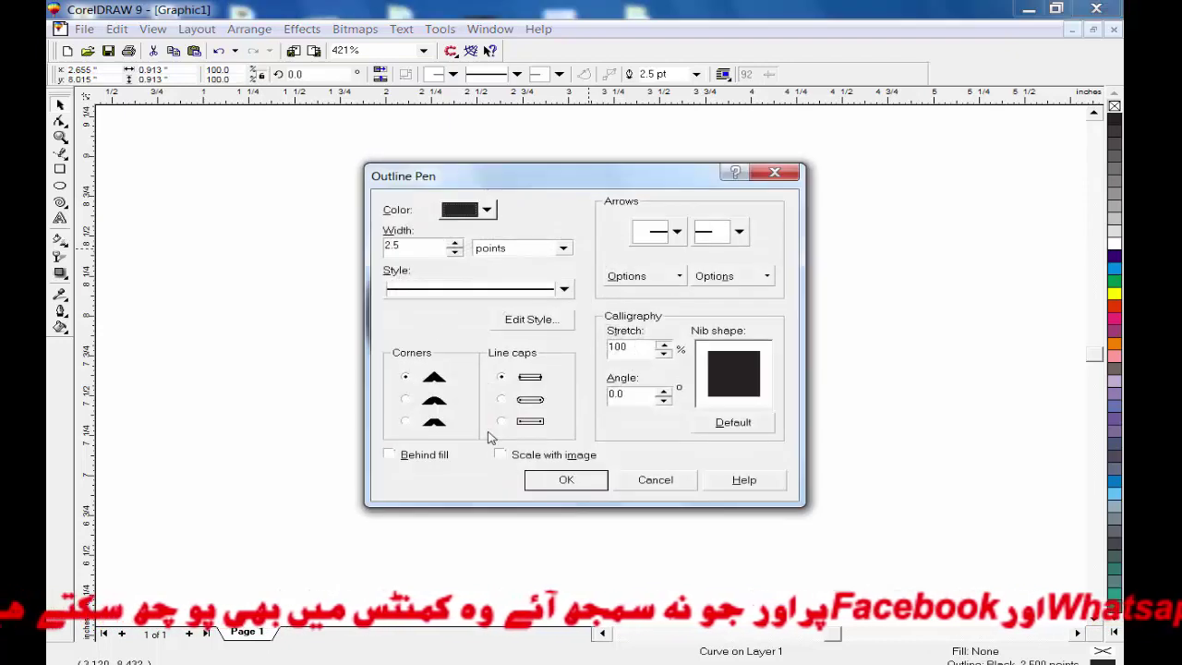
click(417, 456)
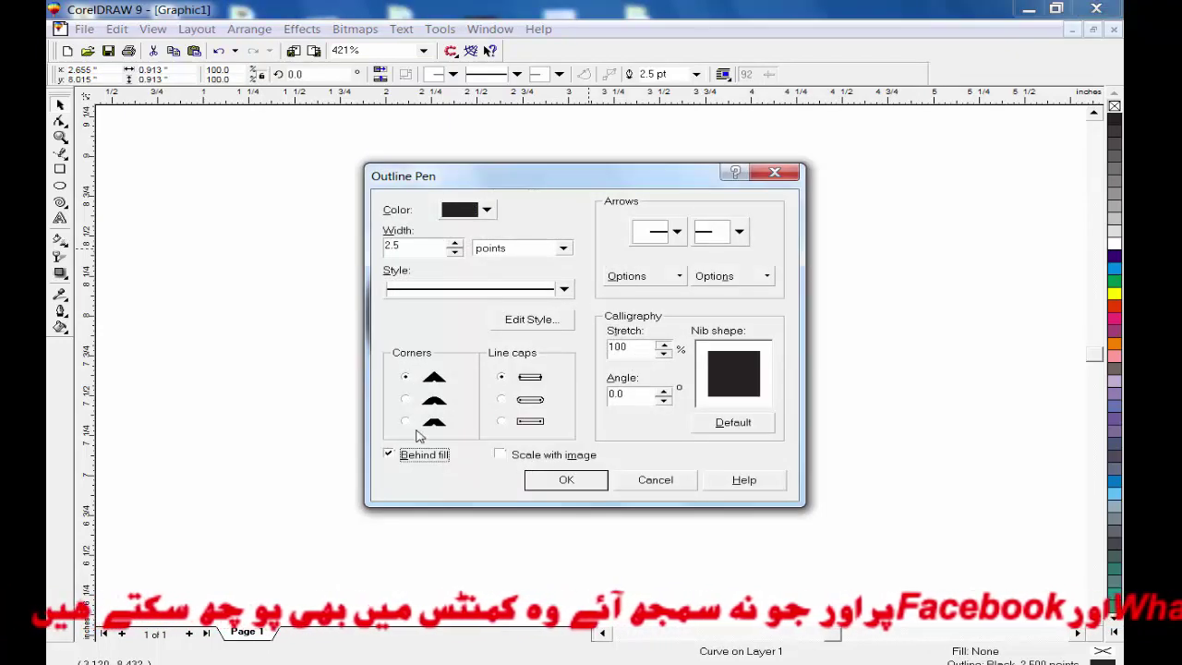
click(405, 399)
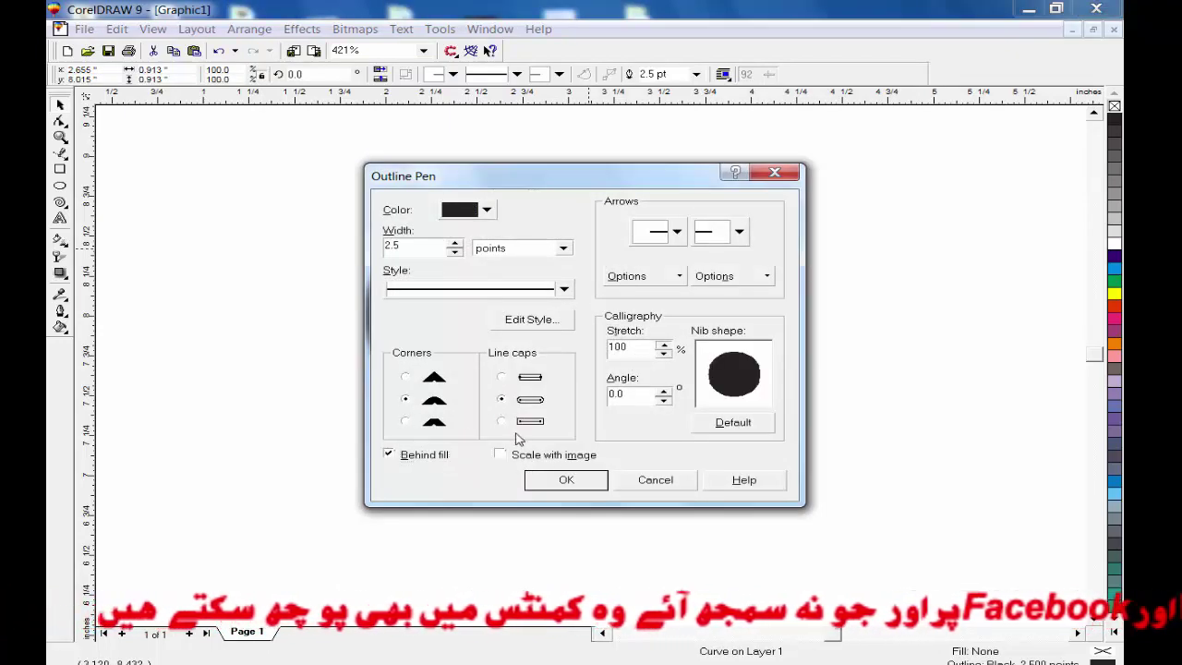
click(561, 478)
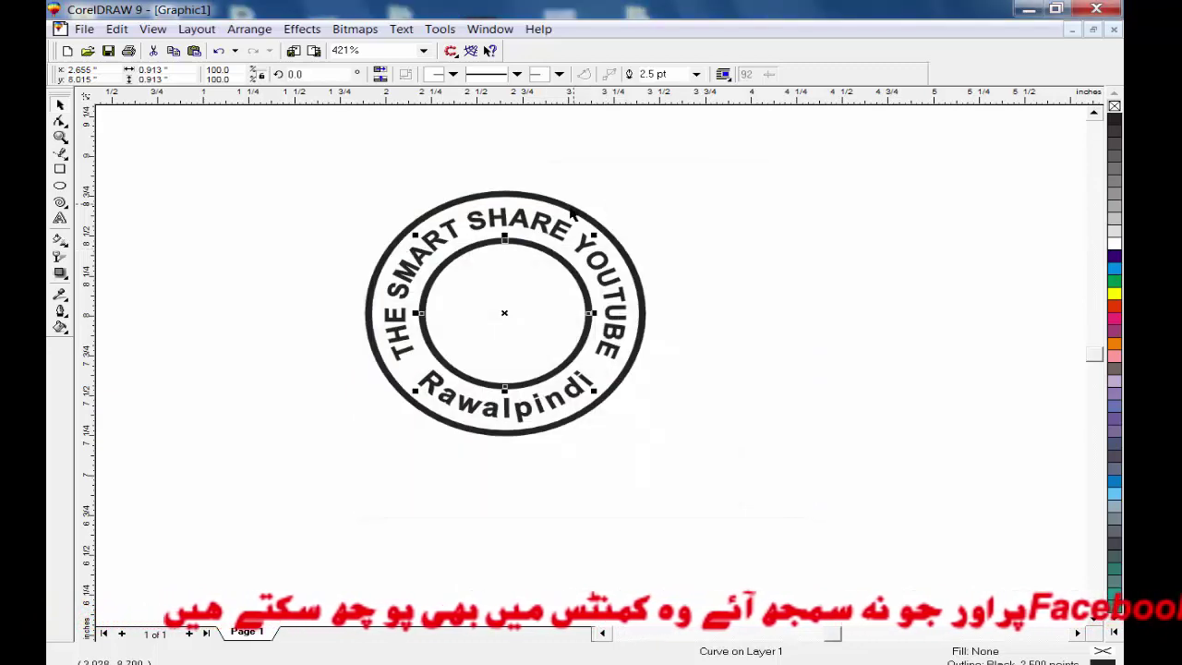
- Give the outer circle's outline rounded corners and enable Behind fill and Scale with image for it
click(570, 212)
key(F12)
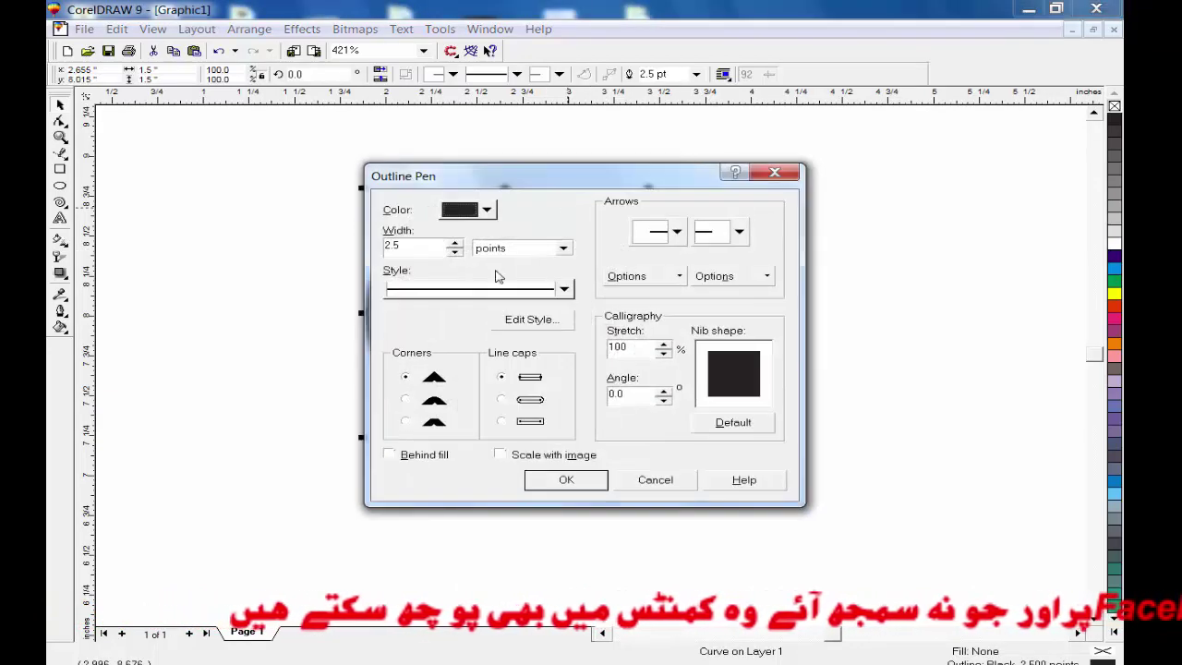
drag(411, 248, 167, 305)
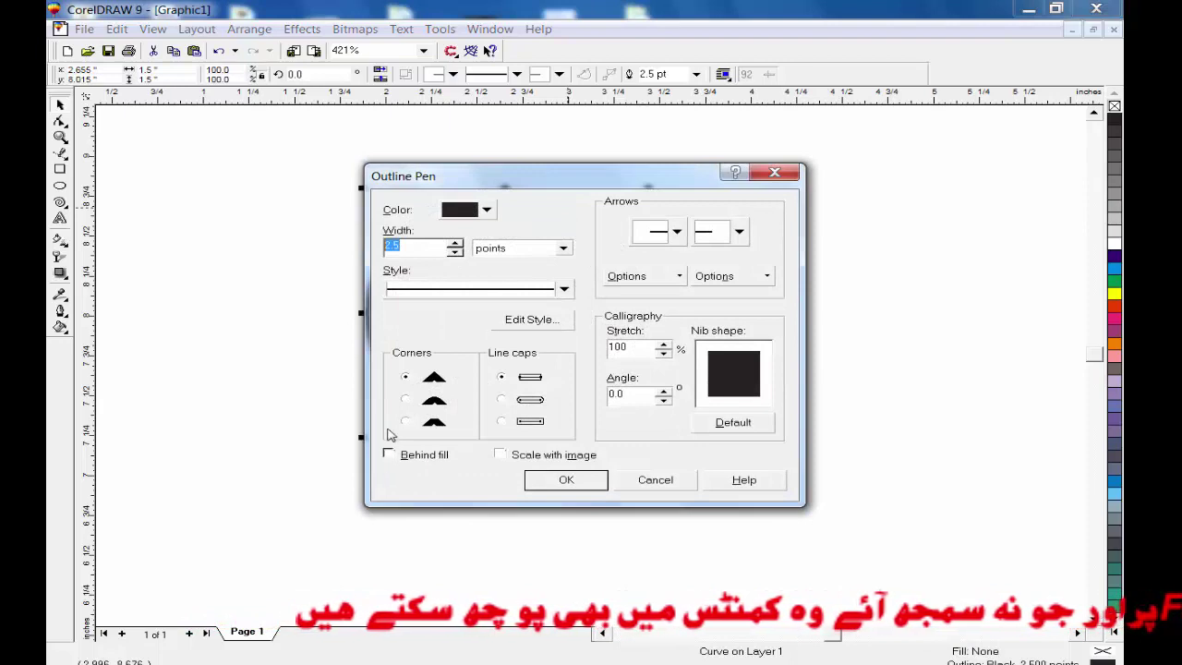
click(406, 399)
click(426, 454)
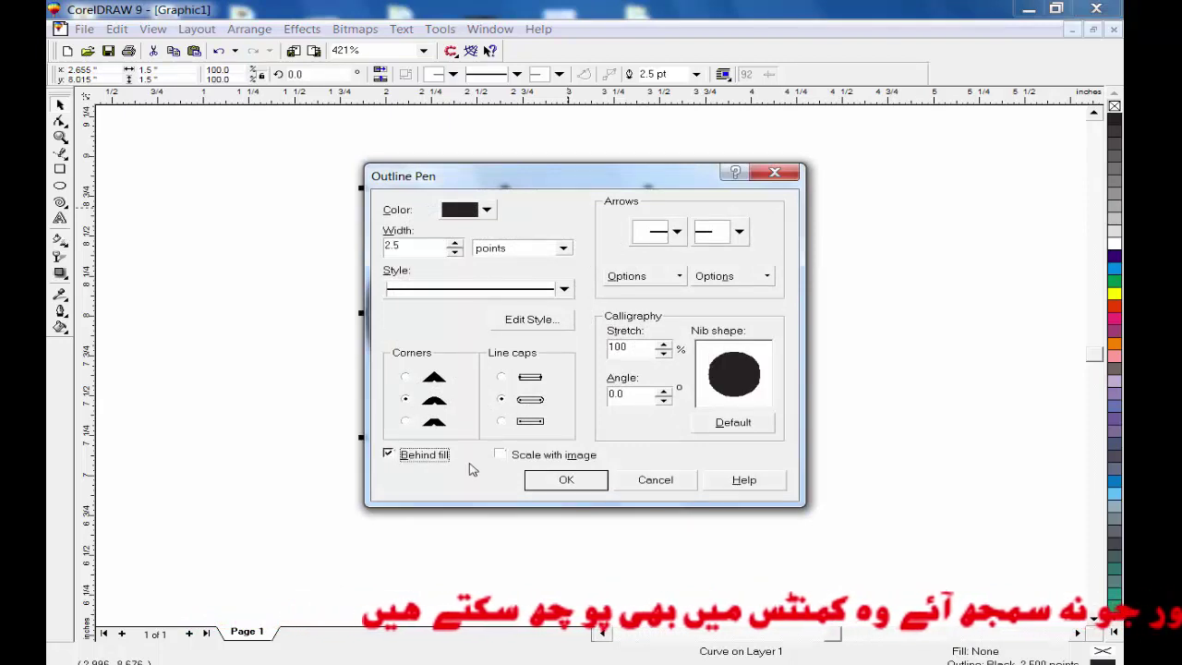
click(524, 455)
click(537, 476)
click(790, 254)
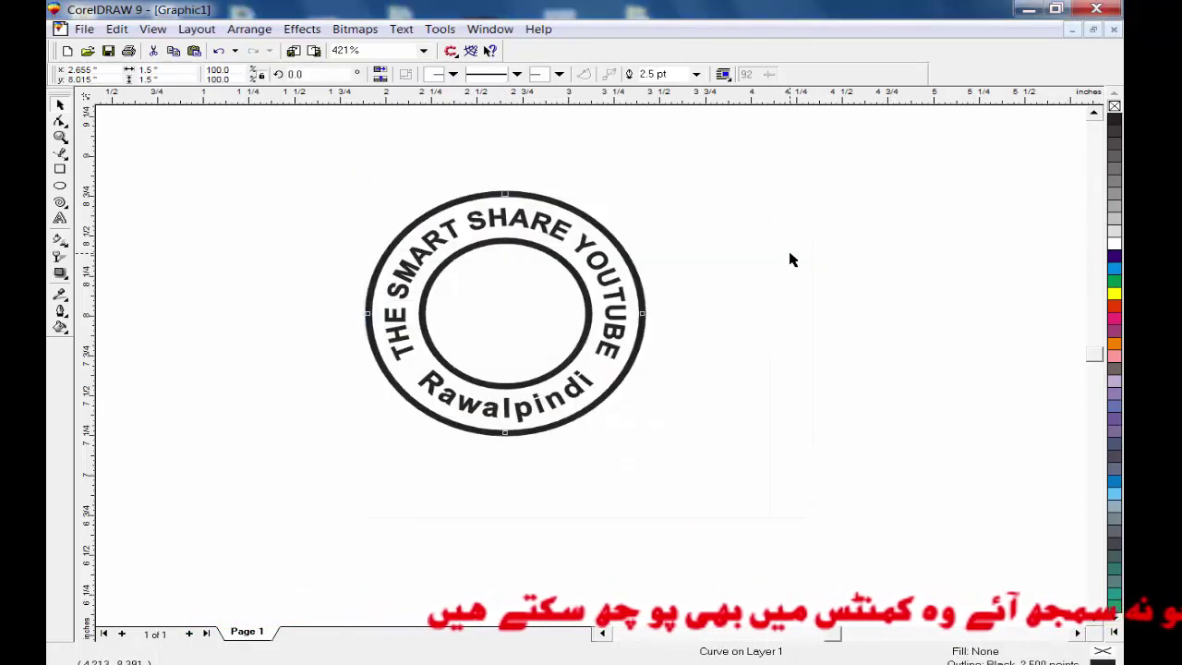
click(522, 306)
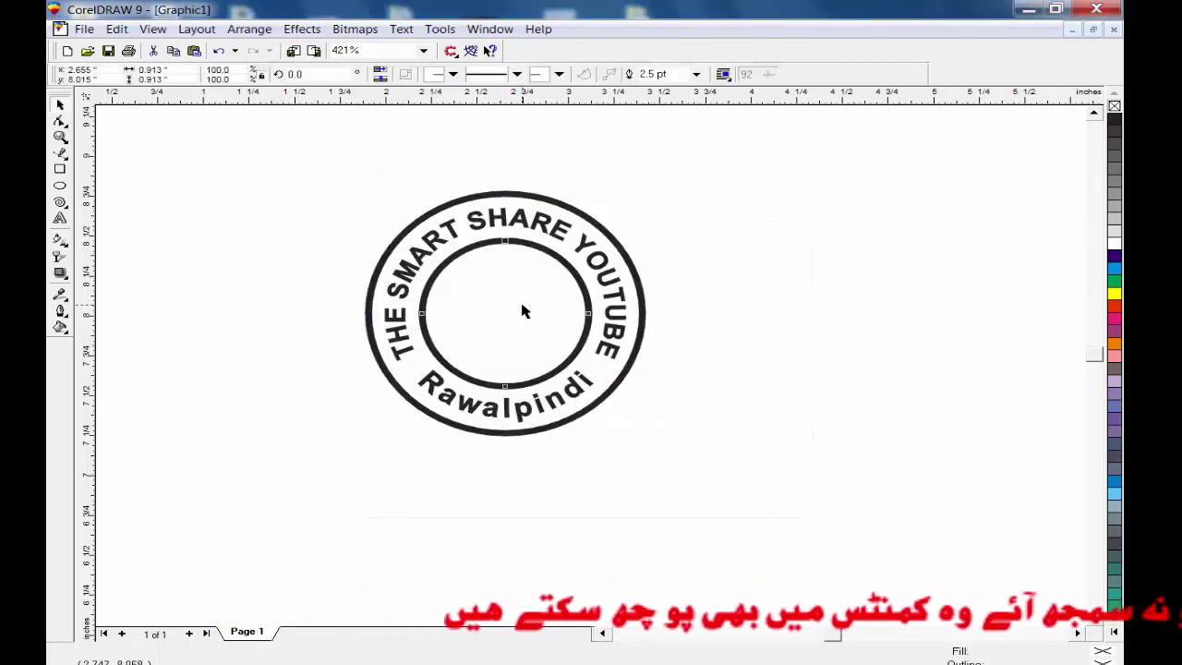
- Add the artistic text PAID in the empty area beside the stamp
click(153, 272)
click(60, 218)
click(213, 384)
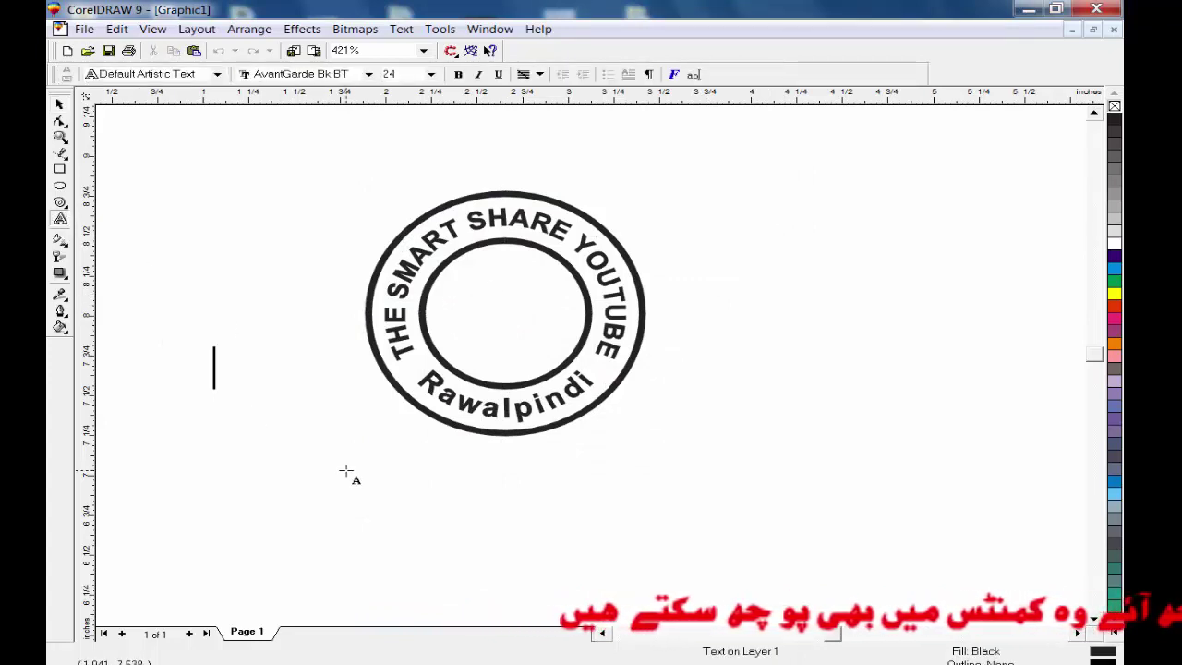
text(PAID)
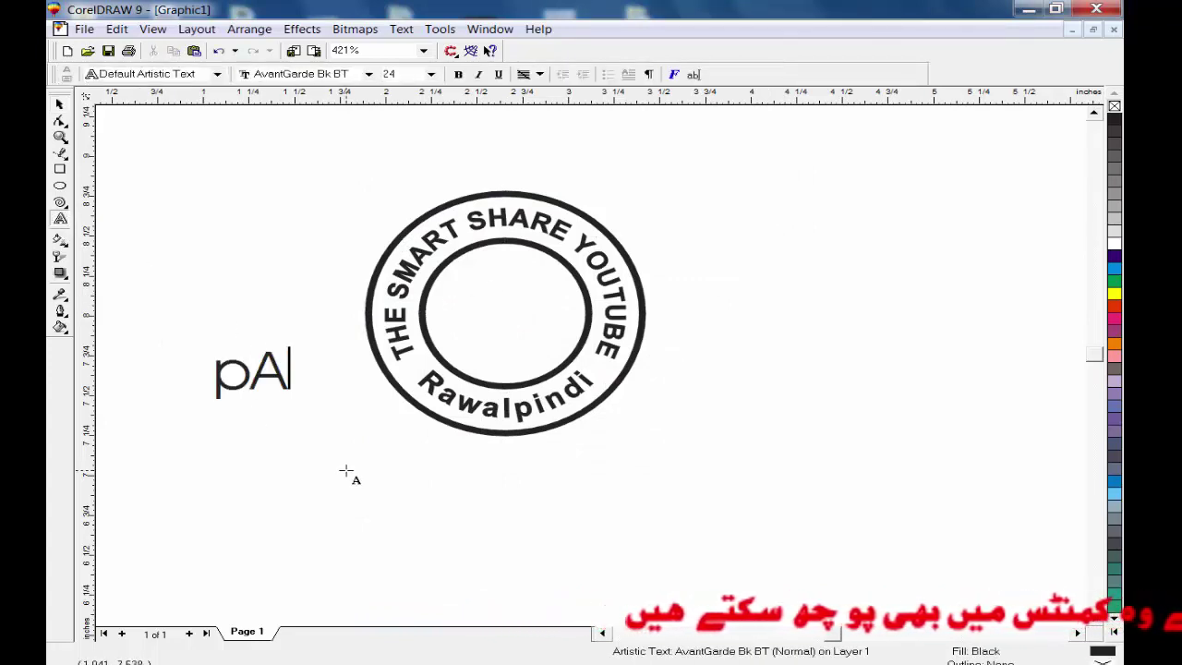
click(60, 105)
click(138, 174)
- Format the PAID text as bold 14-point Arial and move it to the middle of the inner circle
click(271, 377)
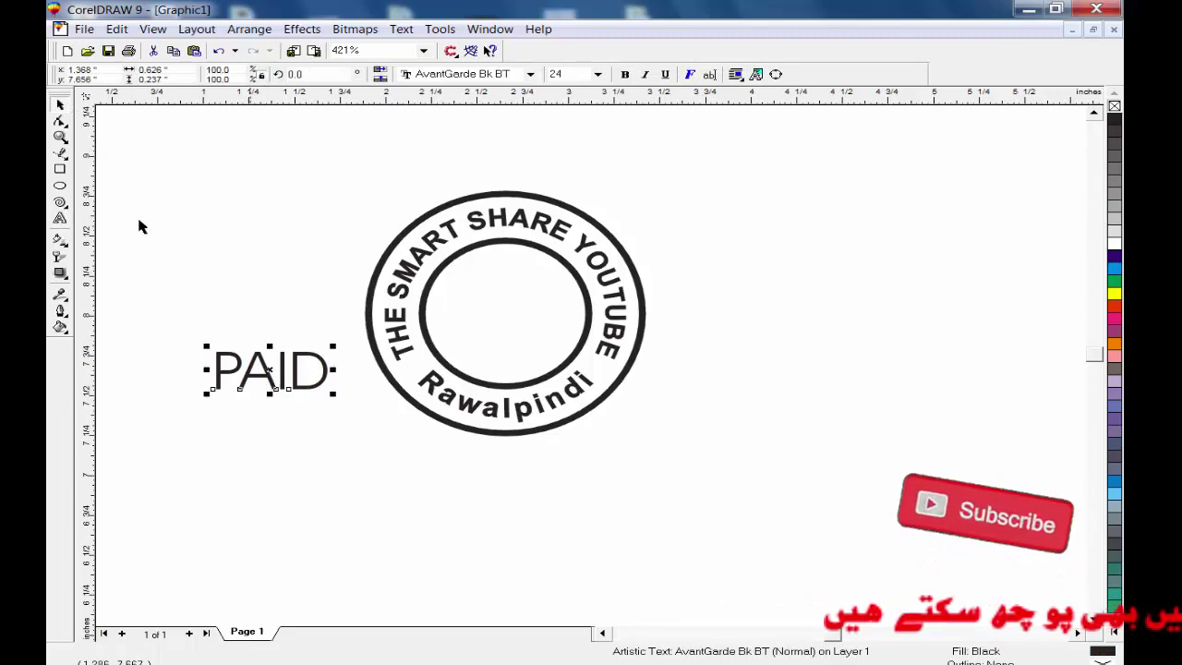
click(499, 74)
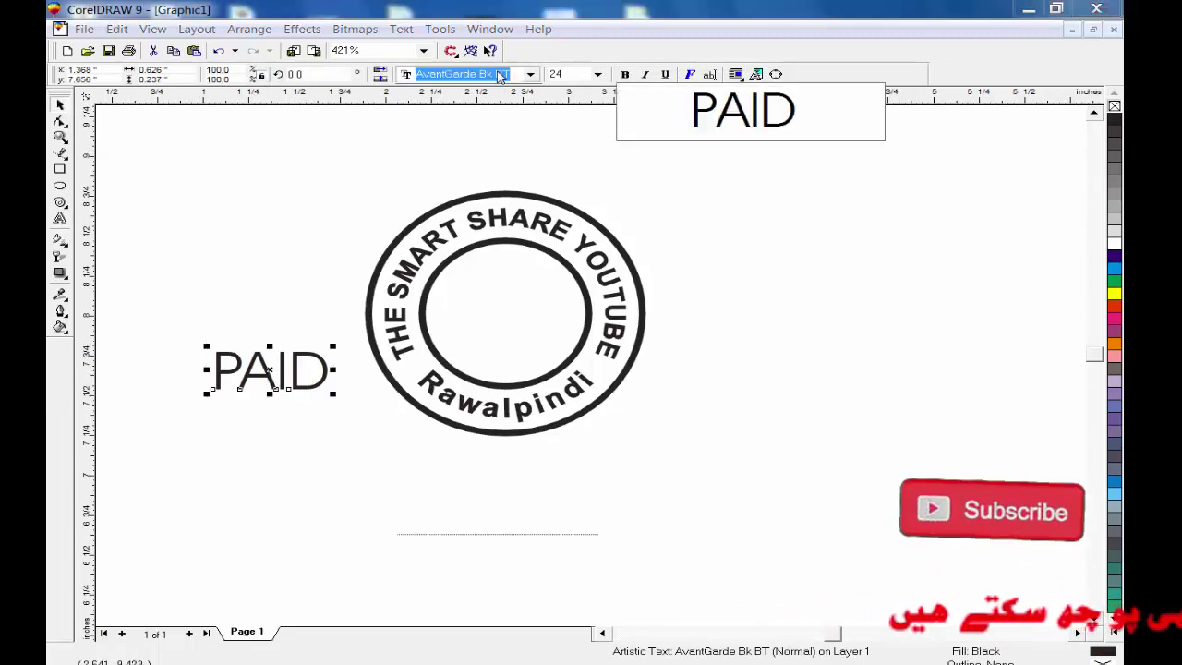
text(Arial)
key(Return)
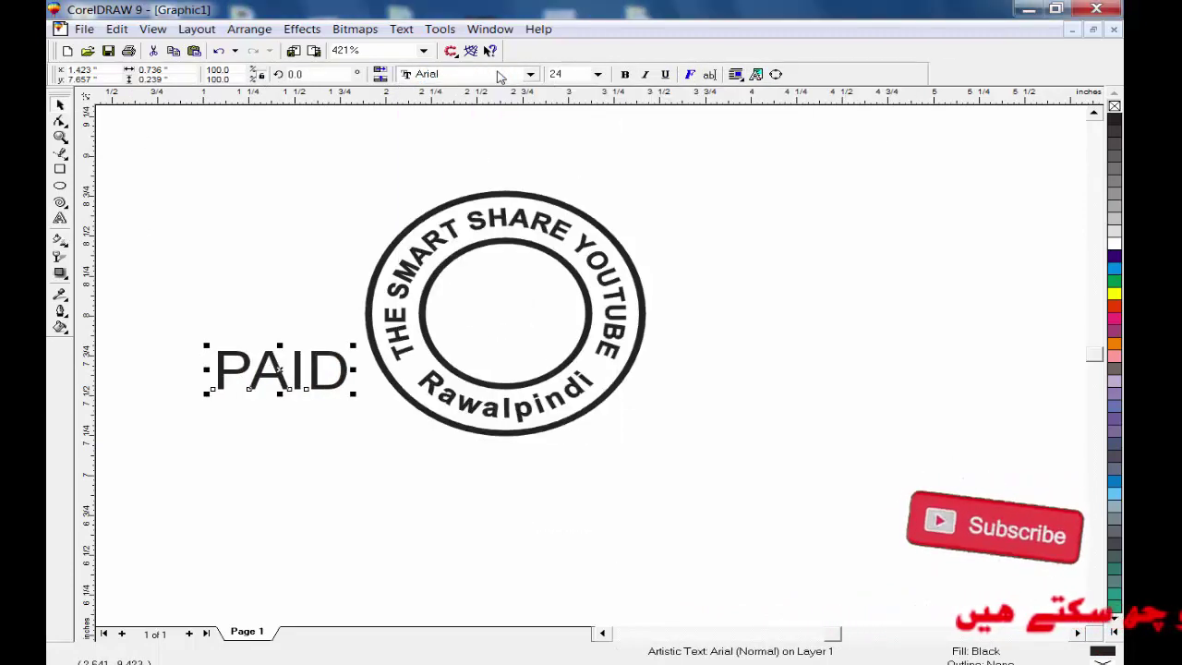
click(625, 75)
click(598, 74)
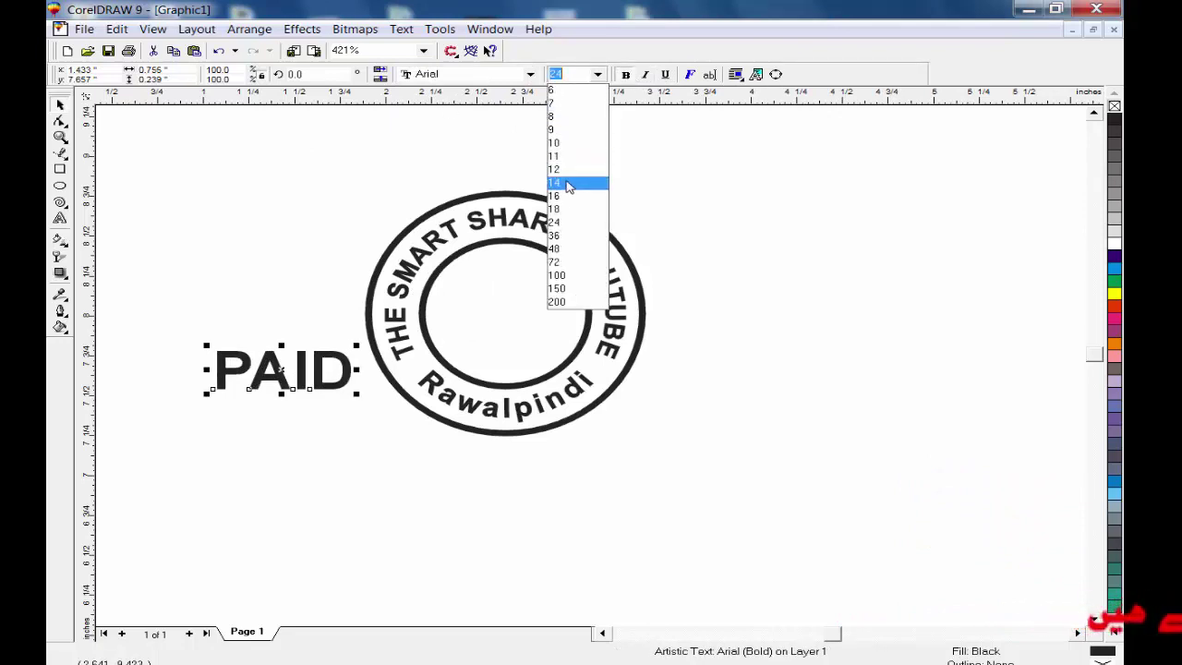
click(554, 182)
drag(286, 383, 529, 323)
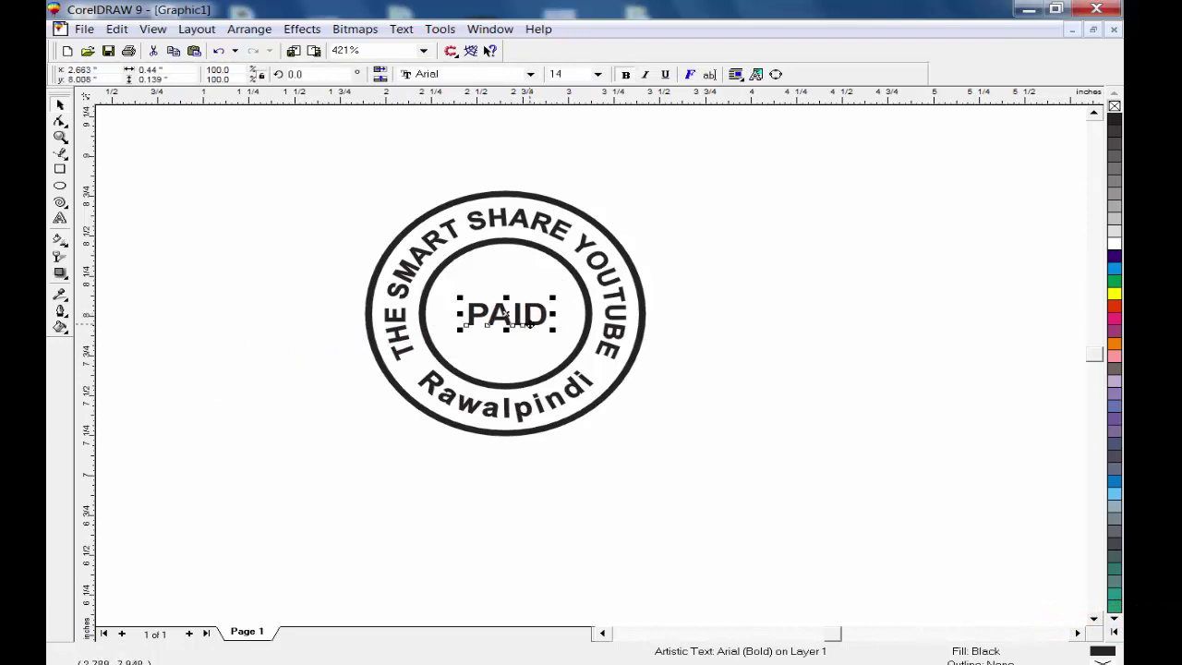
click(725, 307)
- Draw a rectangle about 2.09 by 0.36 inches across the stamp around the PAID text, extending past the outer circle
click(411, 302)
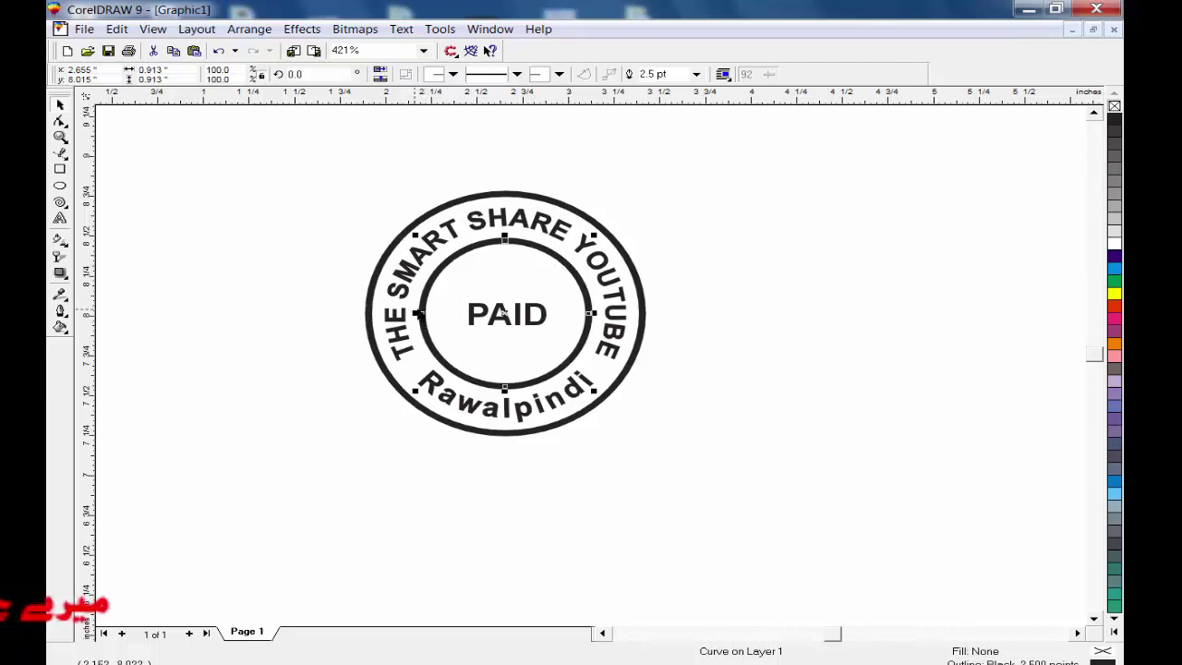
click(60, 169)
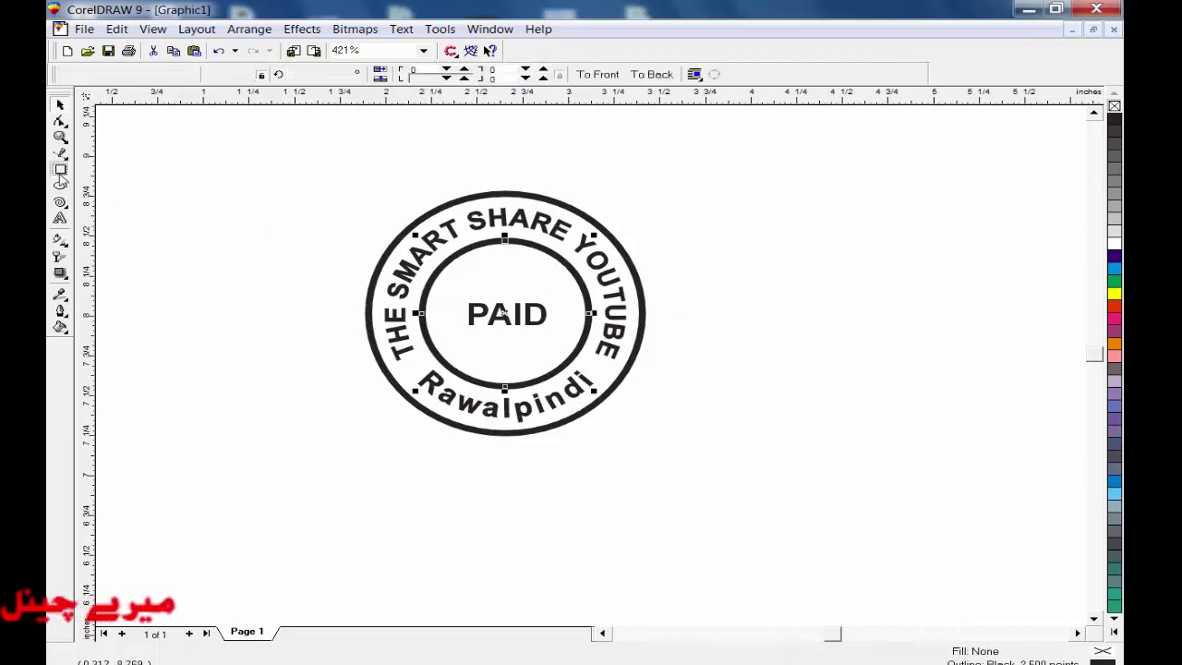
mouse_move(313, 299)
mouse_down()
mouse_move(715, 373)
mouse_move(696, 356)
mouse_up()
click(60, 105)
click(575, 467)
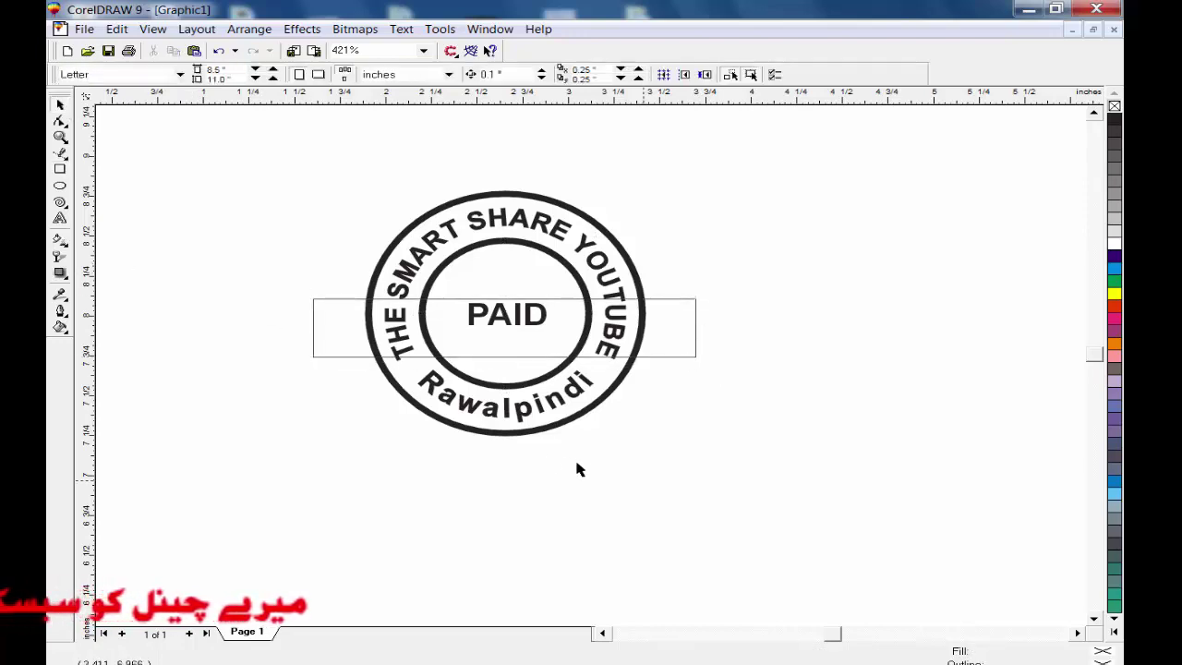
- Align the rectangle's vertical centre with the centre of the inner circle
click(331, 357)
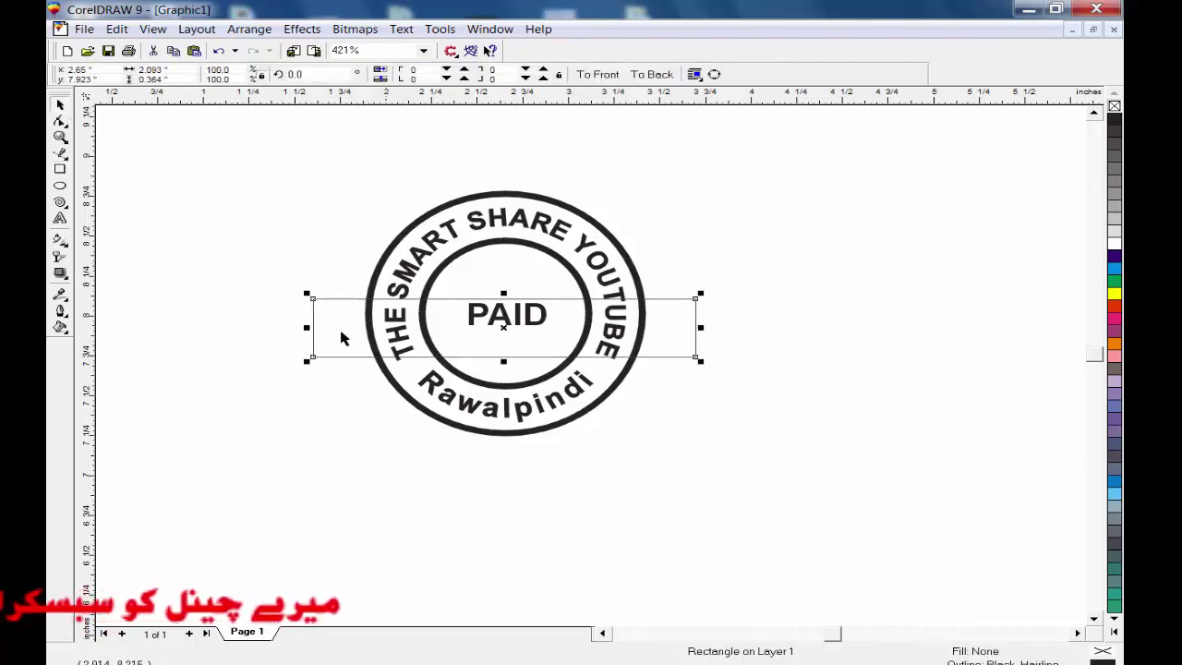
shift+click(499, 251)
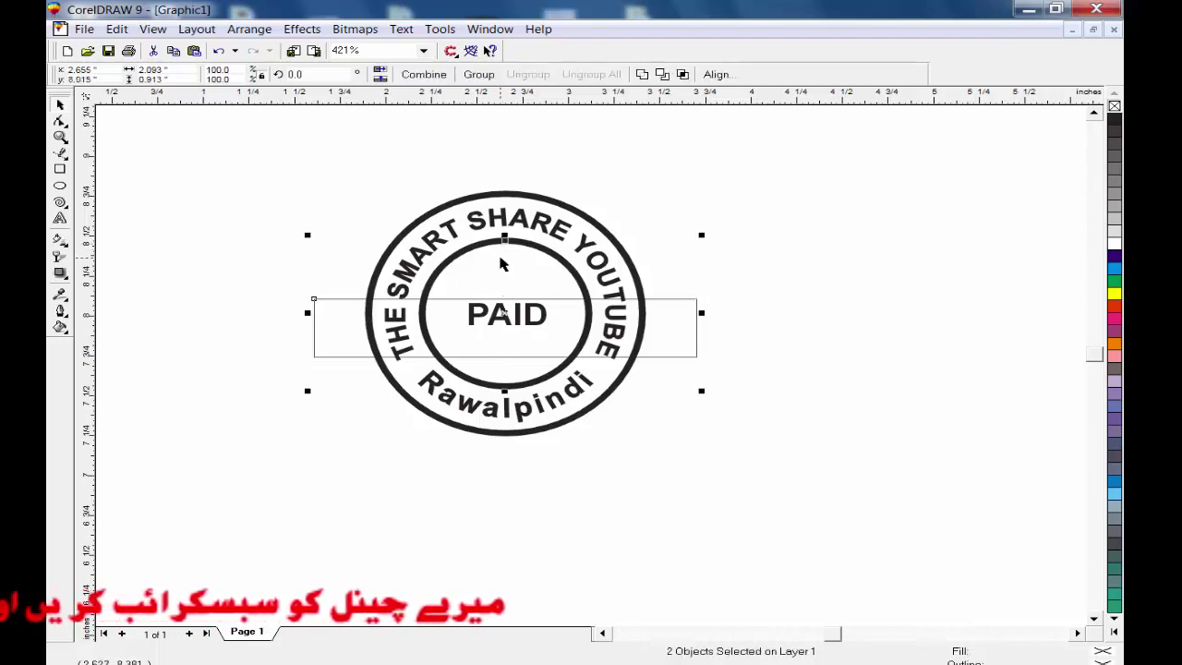
key(e)
click(349, 234)
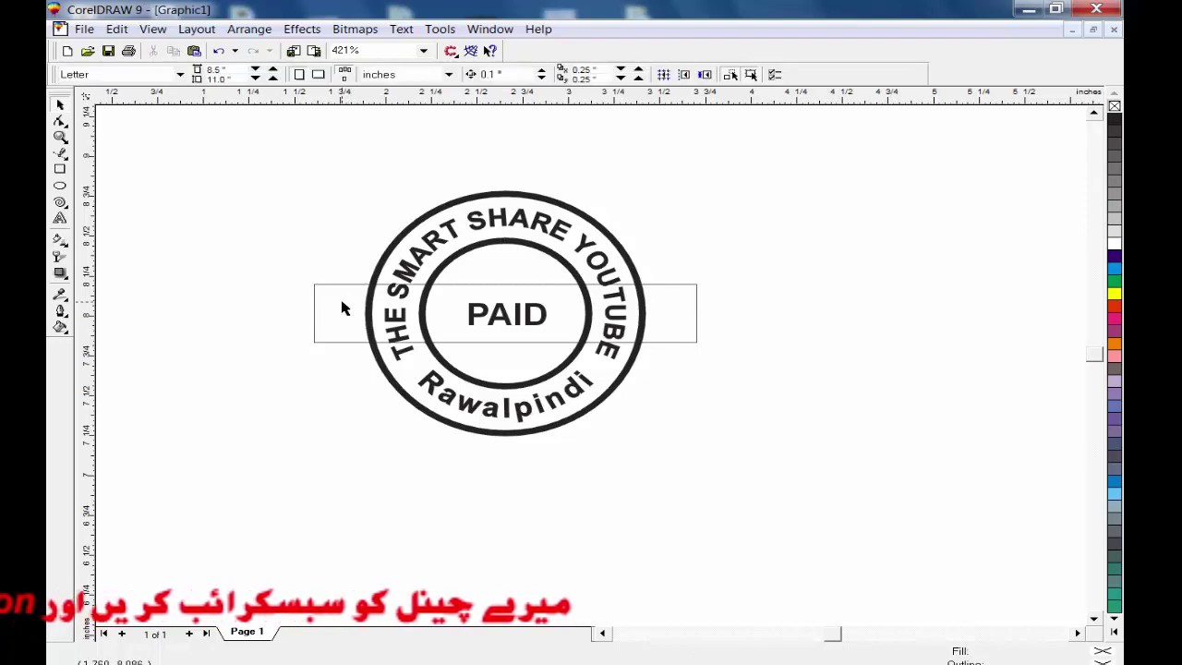
- Intersect the rectangle with the inner circle to create a band around the PAID text
click(358, 343)
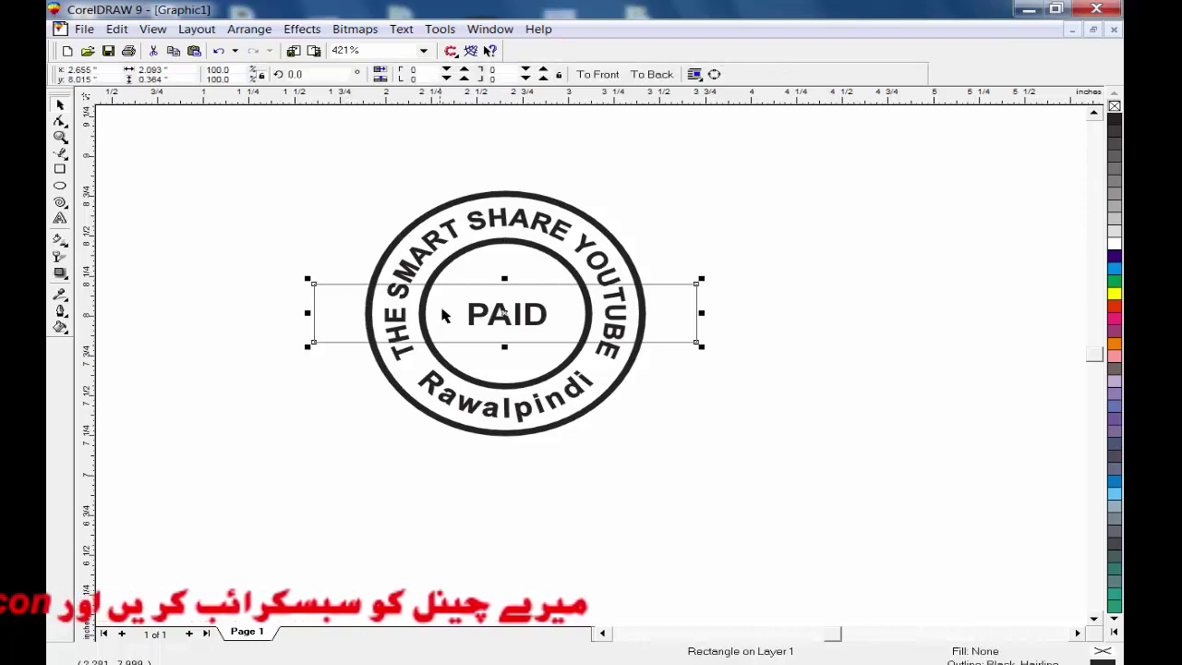
shift+click(507, 259)
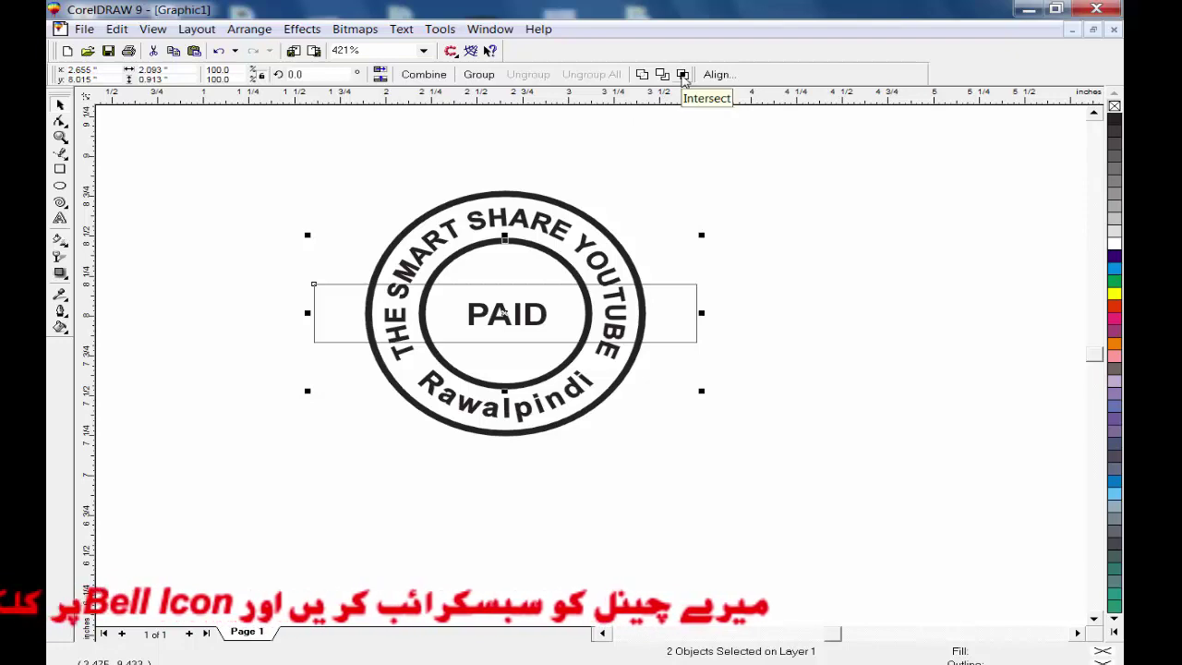
click(684, 77)
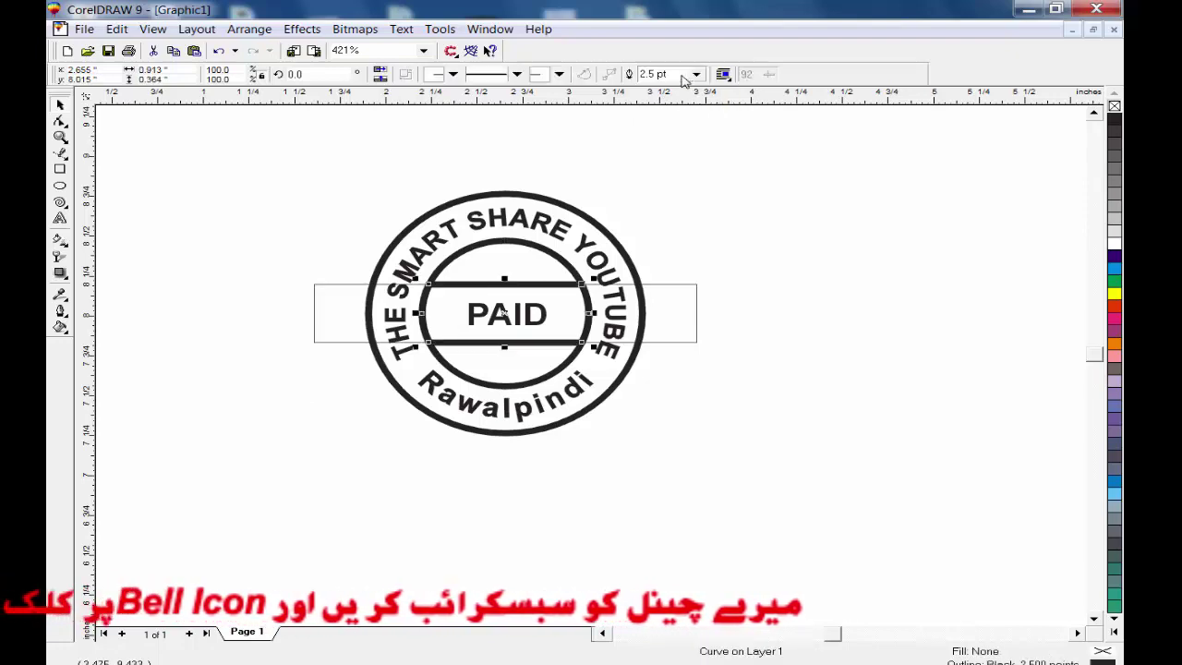
click(698, 343)
key(Delete)
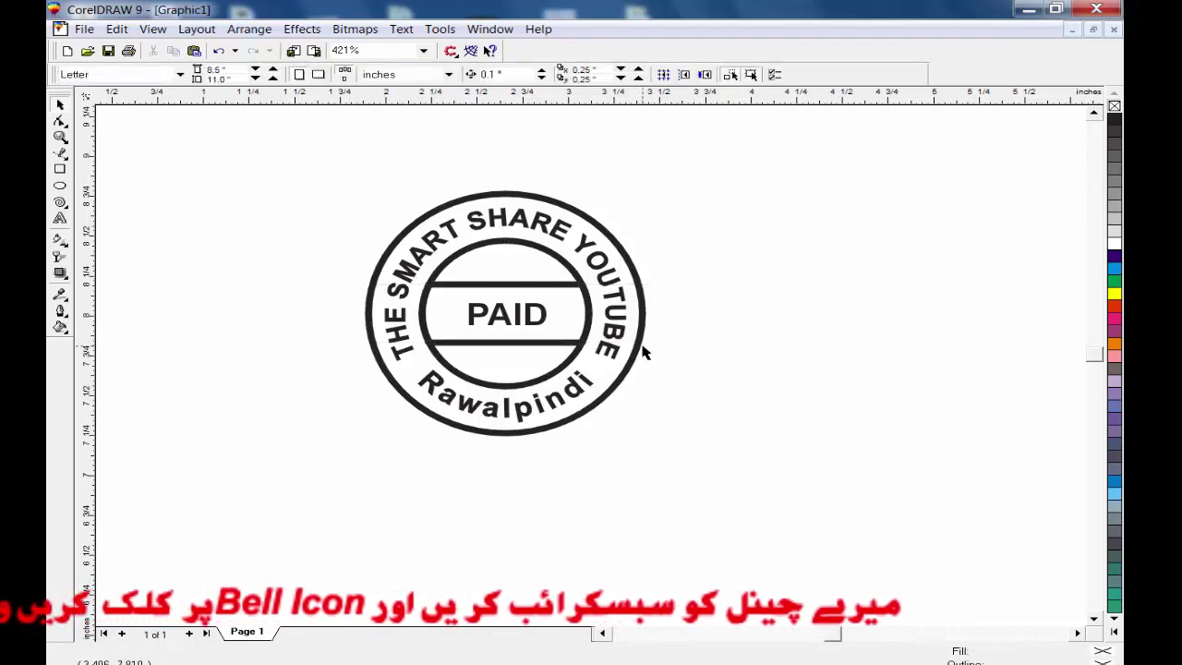
key(ctrl+z)
- Move the rectangle below the stamp and fill the intersected band with the dark colour 100C100M100Y100K
drag(674, 314, 673, 457)
click(556, 303)
click(1114, 257)
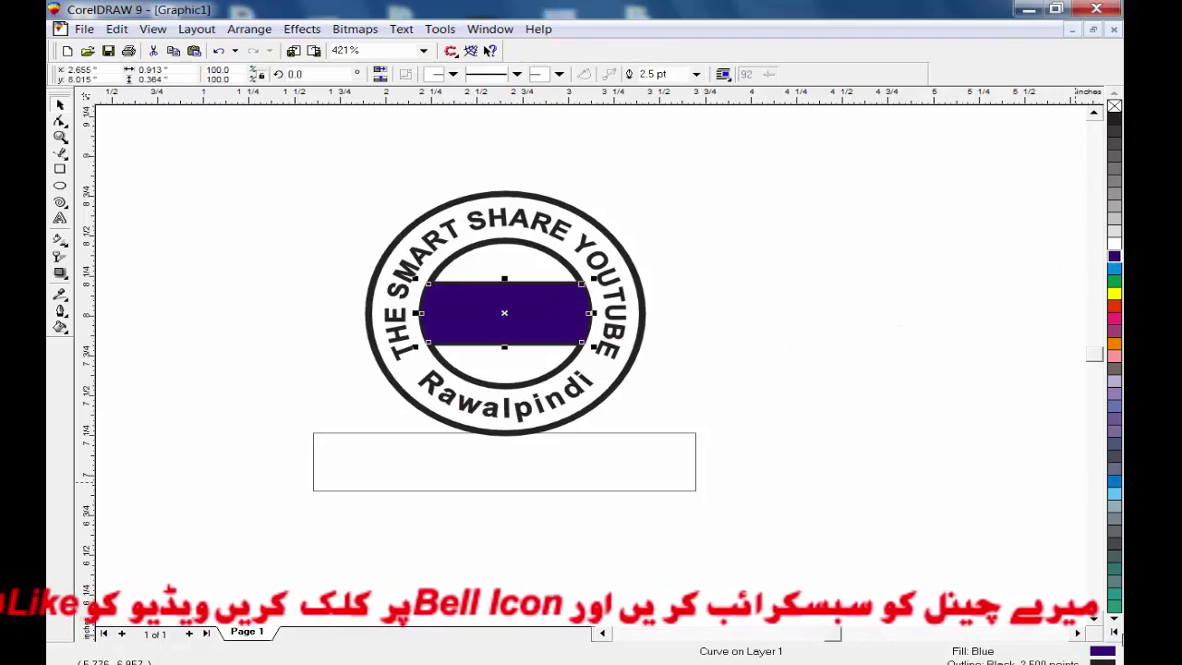
click(1114, 632)
click(1111, 248)
click(867, 357)
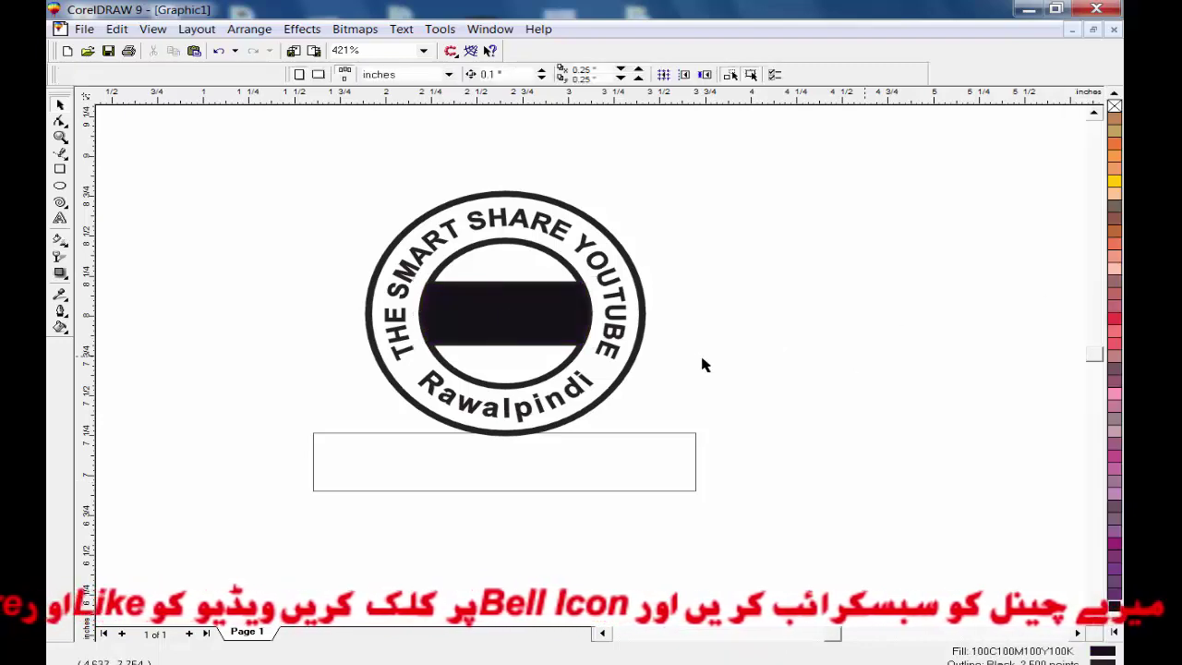
- Select the PAID text hidden on the dark band and fill it with white
drag(710, 261, 438, 358)
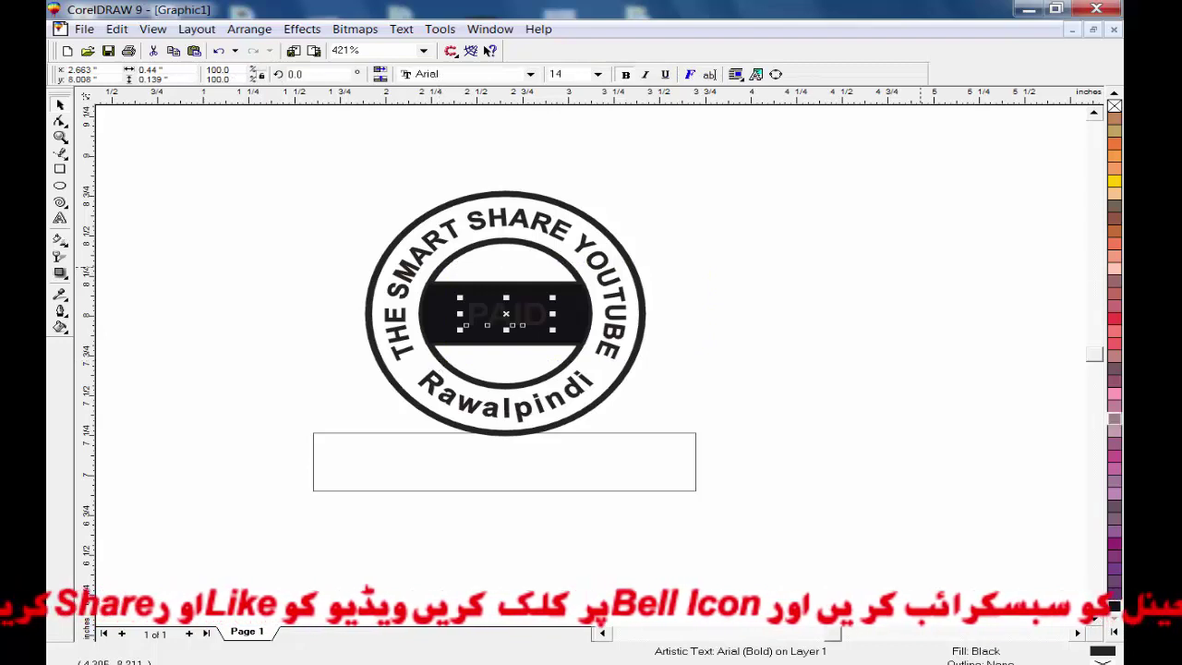
click(1112, 636)
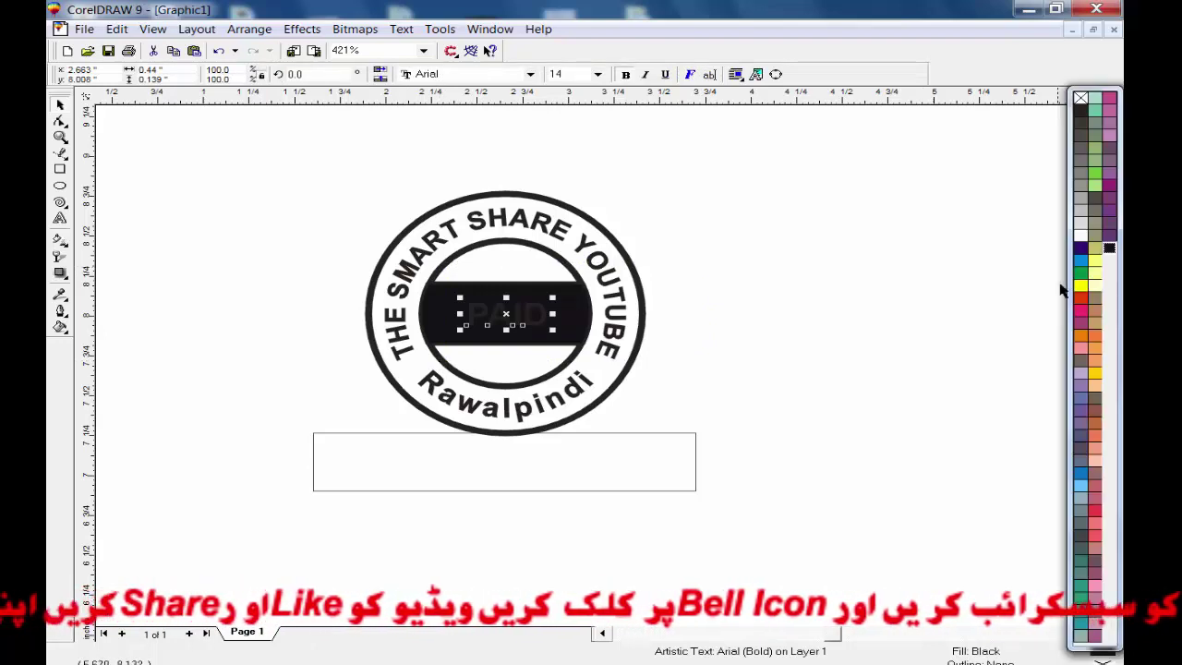
click(1082, 242)
click(716, 369)
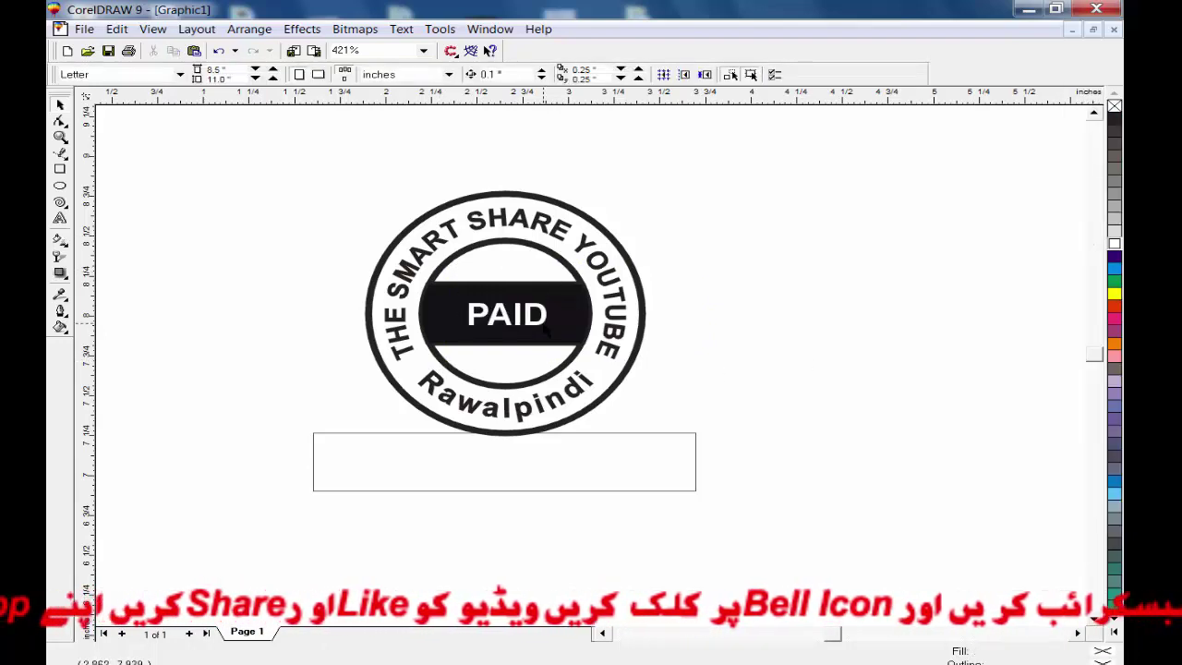
- Enlarge the PAID text proportionally about its centre so it fills most of the dark band
click(538, 320)
drag(554, 330, 574, 335)
click(721, 320)
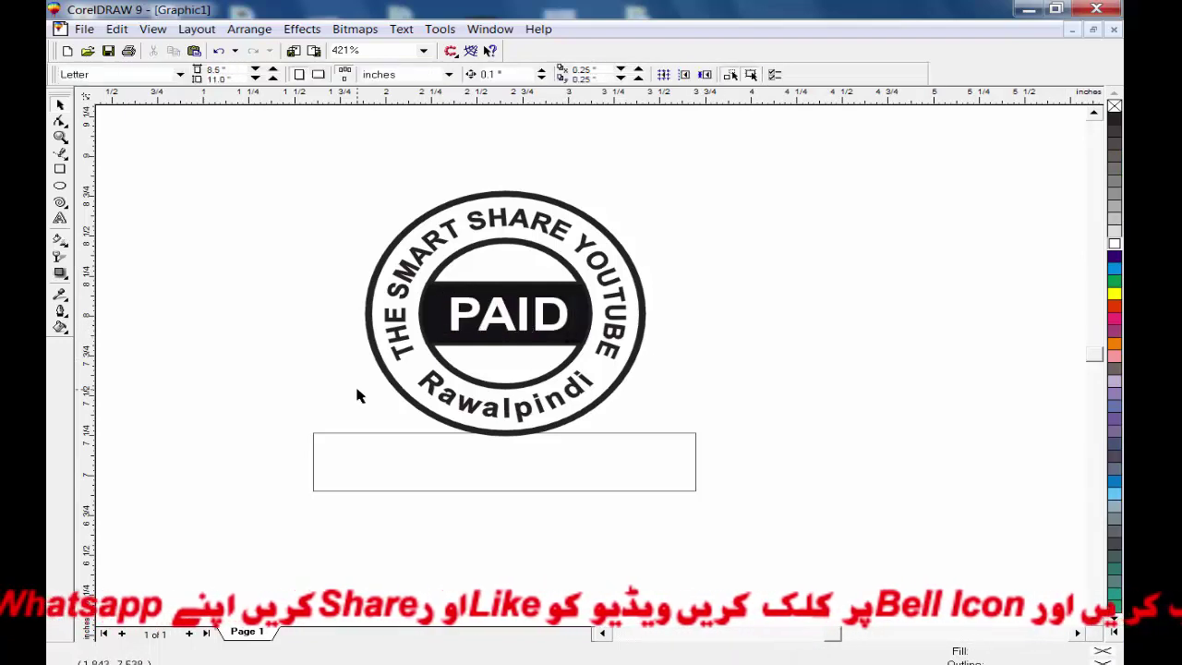
- Draw a five-sided polygon about 0.27 by 0.25 inches in the empty area beside the stamp
click(60, 203)
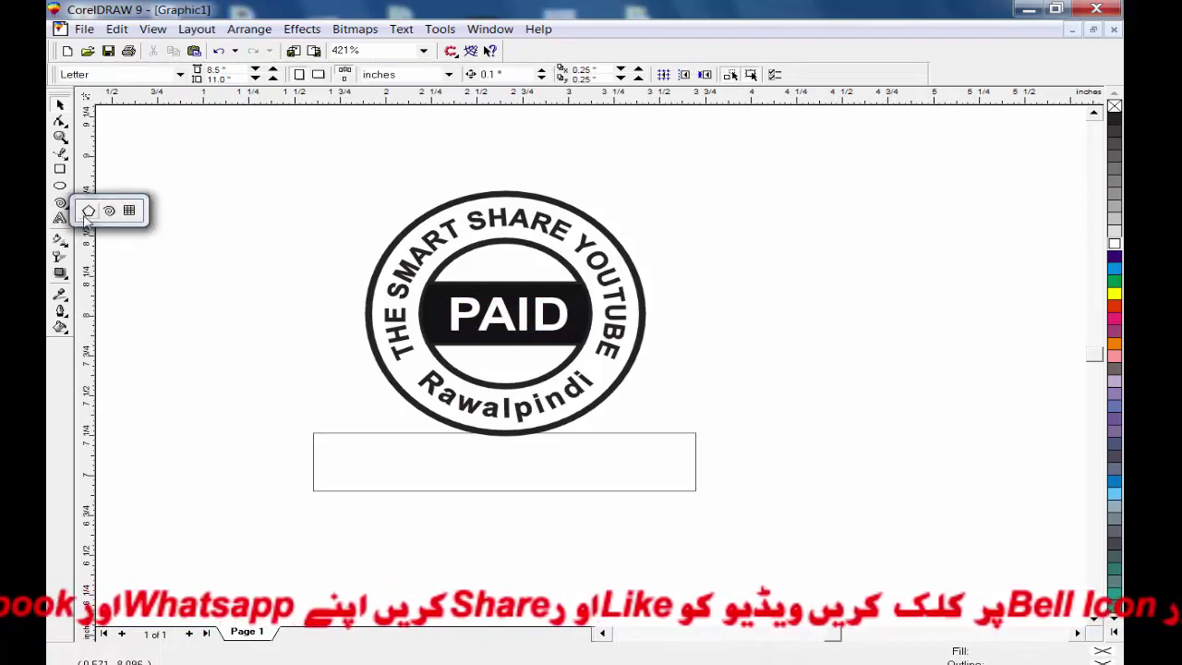
click(88, 210)
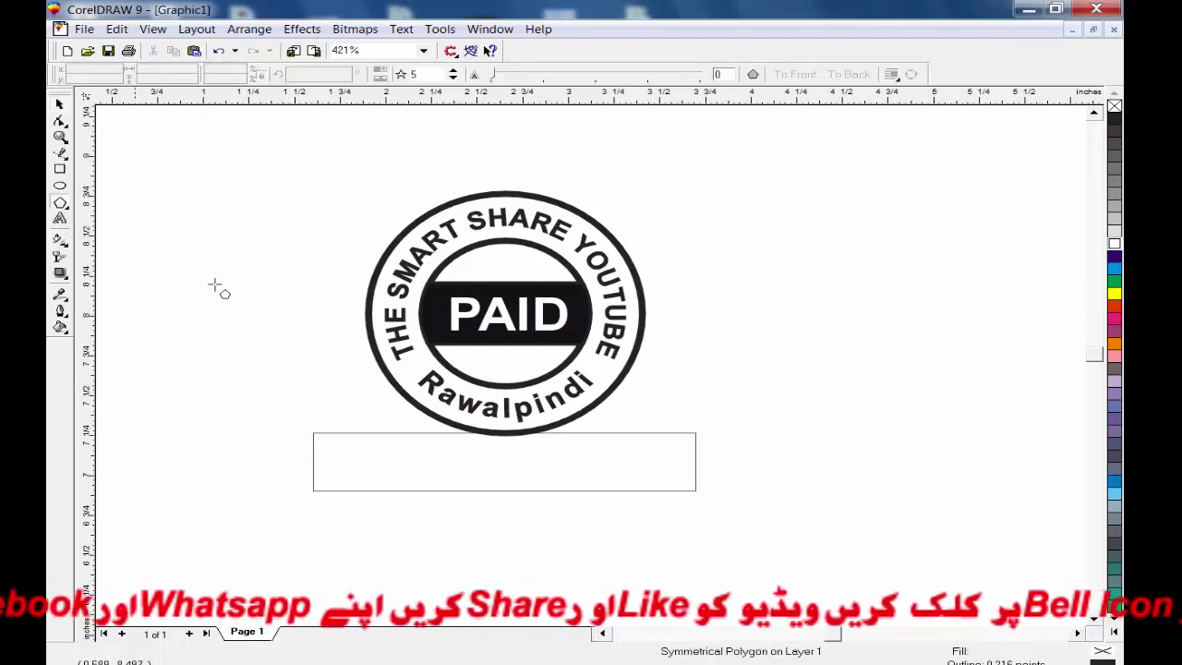
click(63, 207)
click(88, 212)
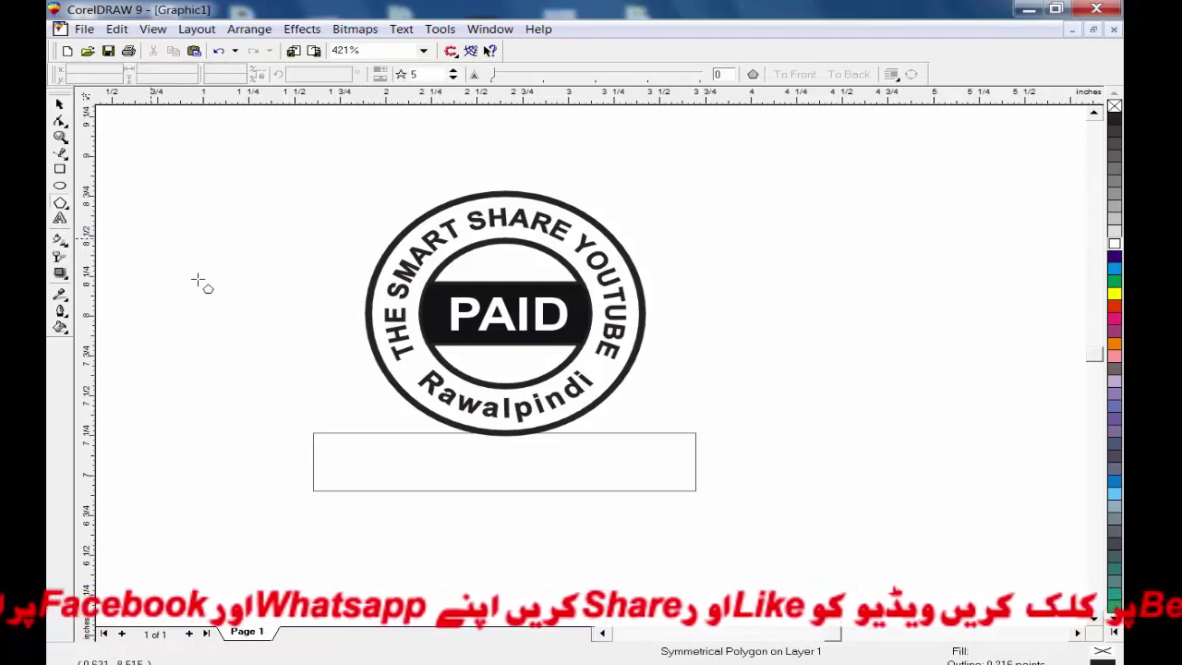
drag(214, 306, 274, 352)
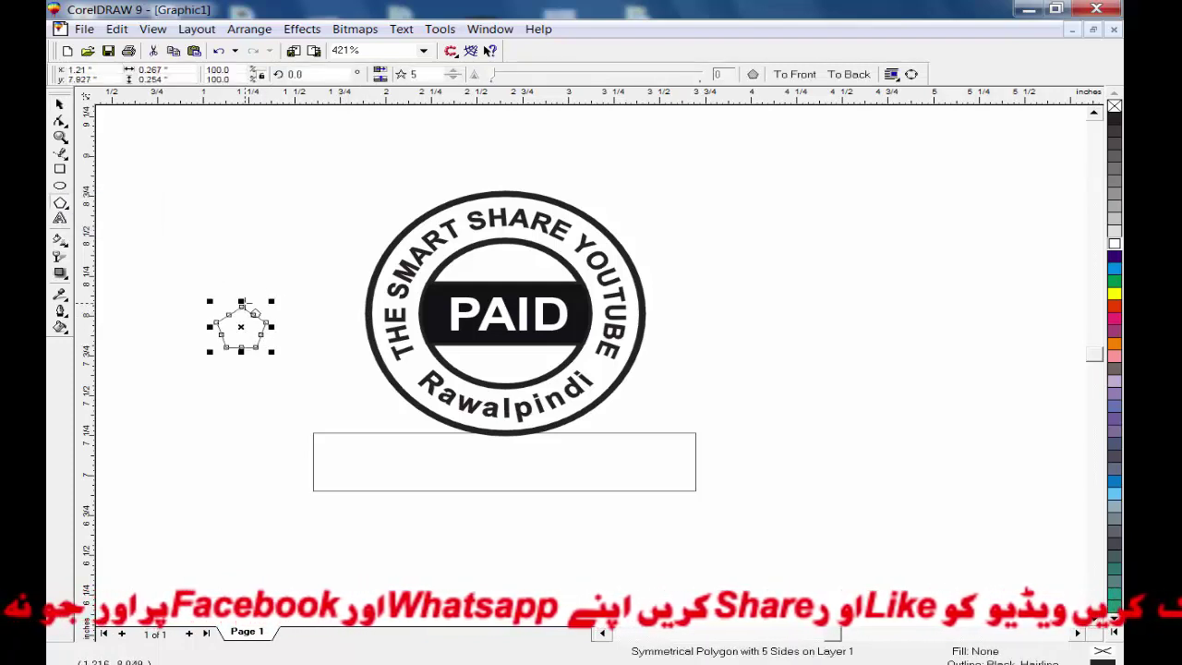
- Reshape the pentagon into a five-pointed star and move it onto the ring between THE and Rawalpindi
key(F10)
drag(230, 314, 376, 371)
click(60, 106)
click(235, 330)
- Shrink the star to about 0.12 by 0.11 inches between THE and Rawalpindi, and place a copy between Rawalpindi and YOUTUBE
scroll(374, 369, up, 1)
scroll(374, 370, up, 5)
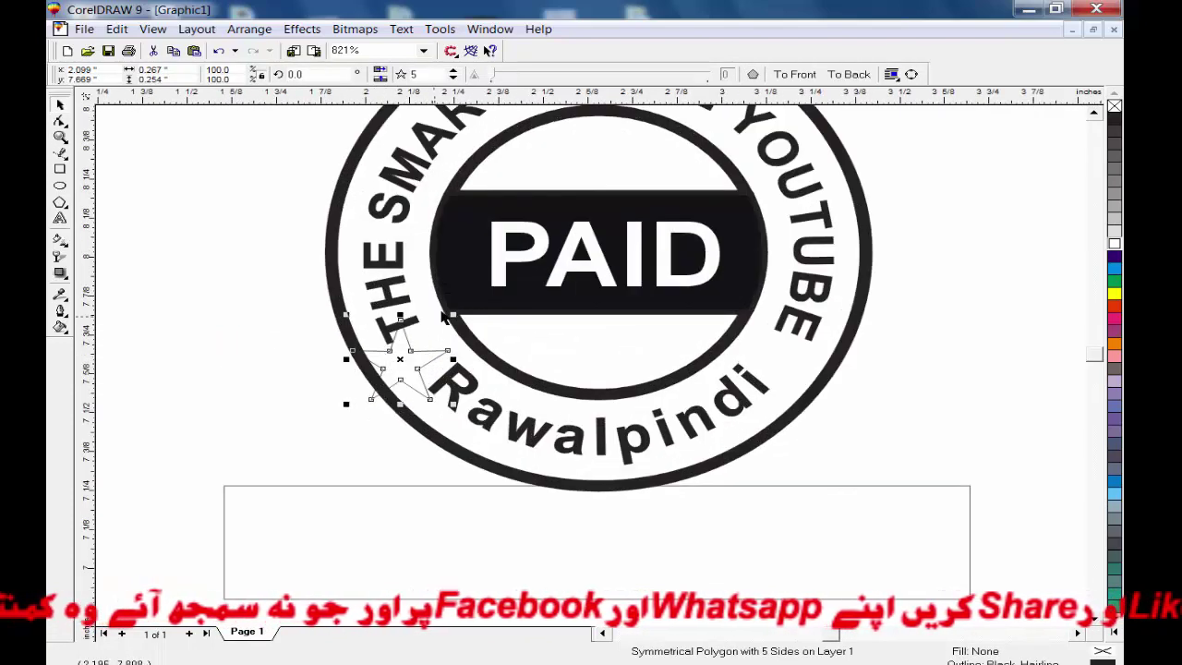
drag(454, 315, 778, 358)
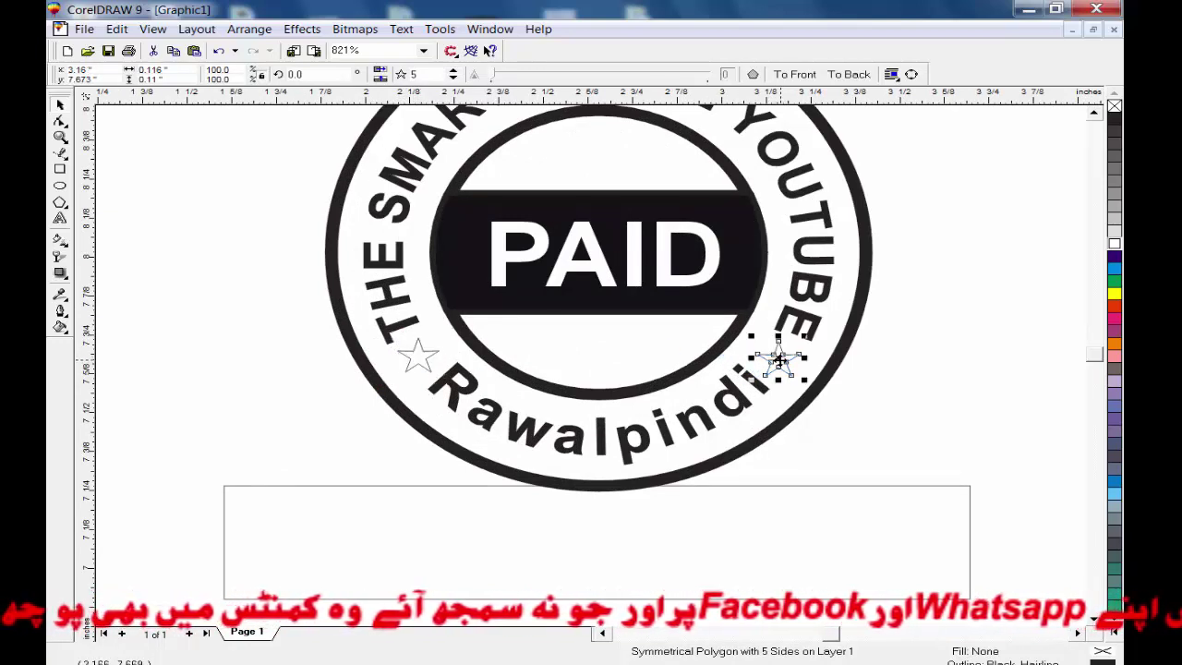
- Fill both stars with a CMYK uniform fill of 100 cyan, 100 magenta, 100 yellow and 100 black
shift+click(416, 368)
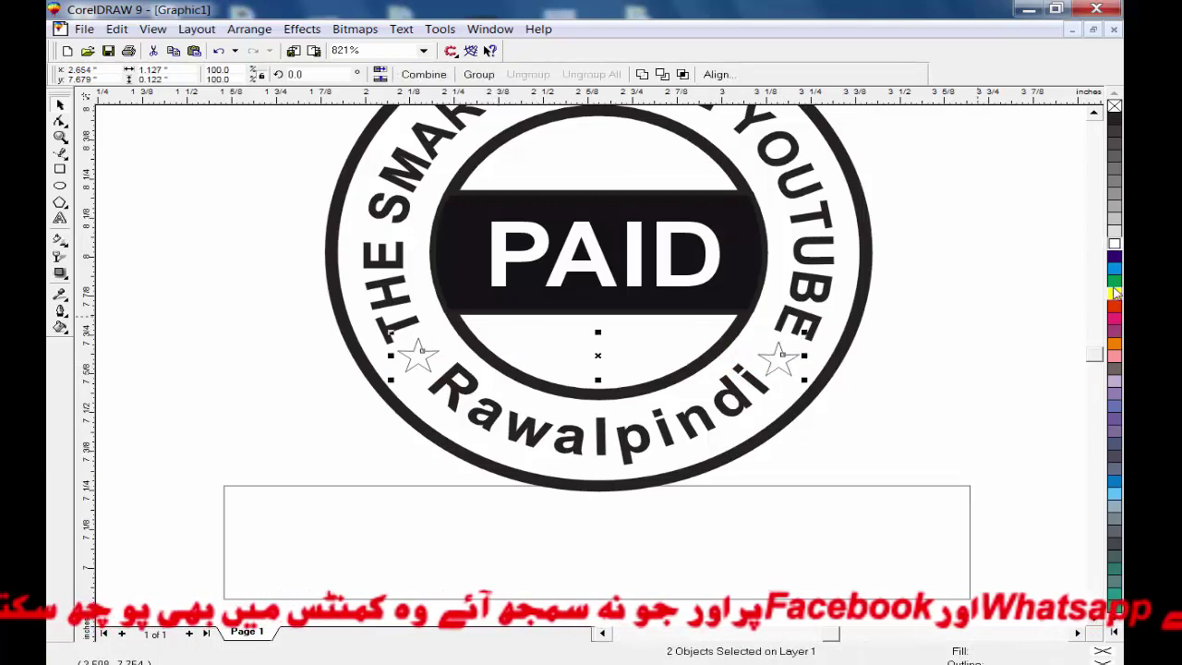
key(shift+F11)
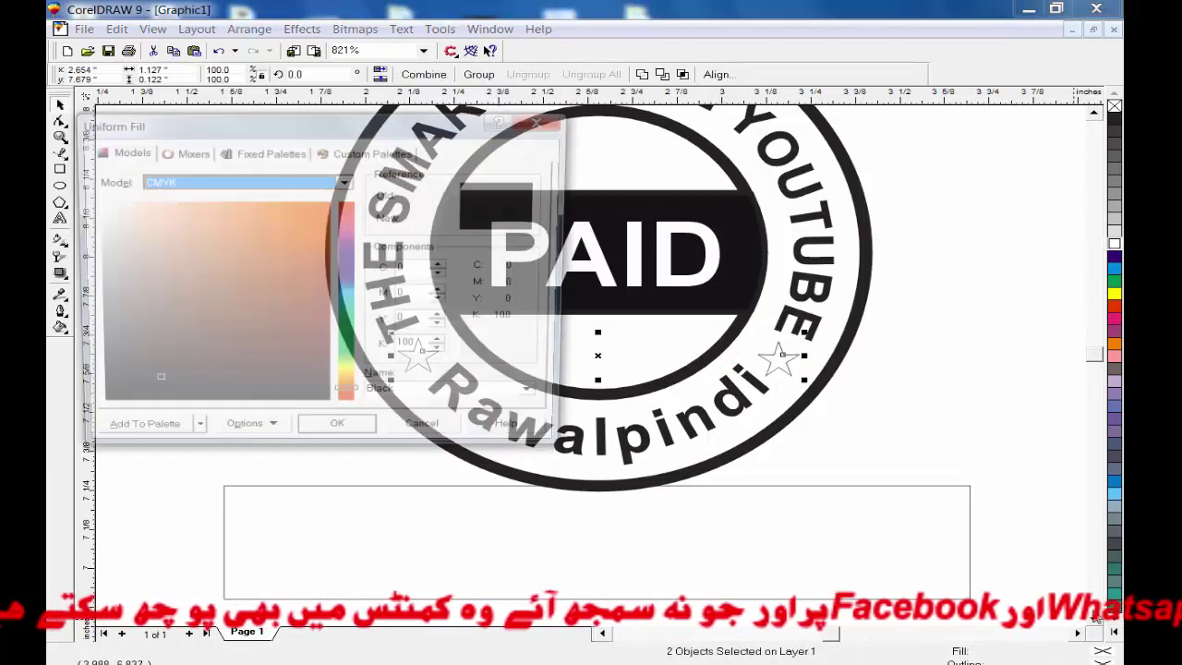
click(426, 267)
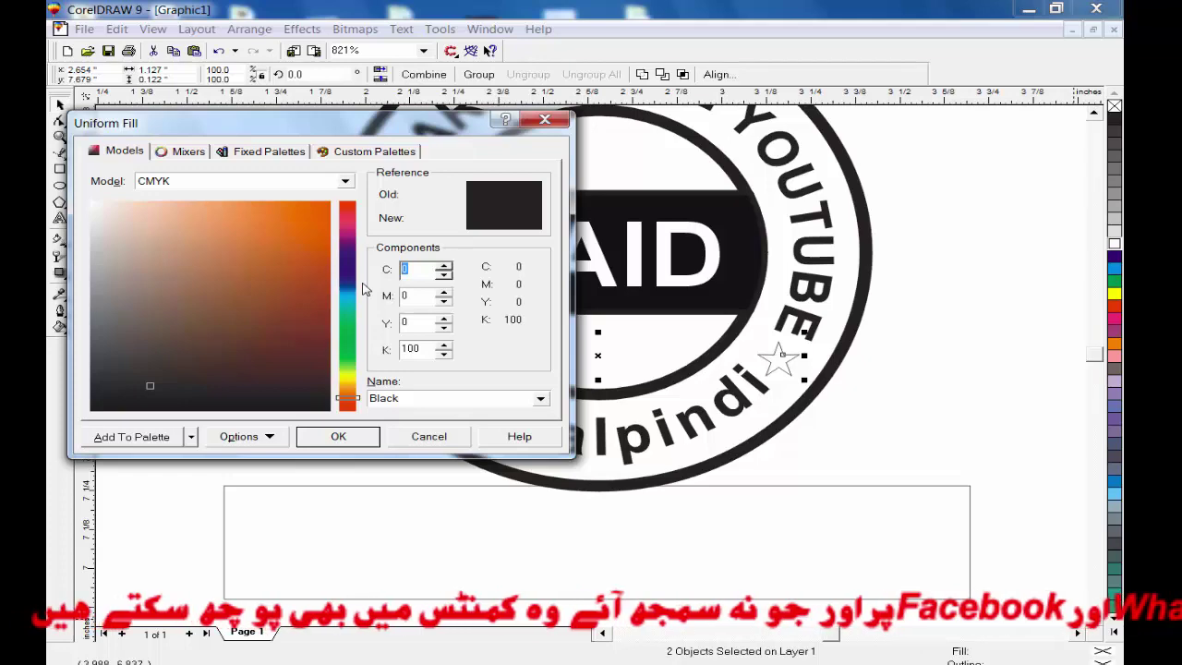
text(100)
key(Tab)
text(100)
key(Tab)
text(1)
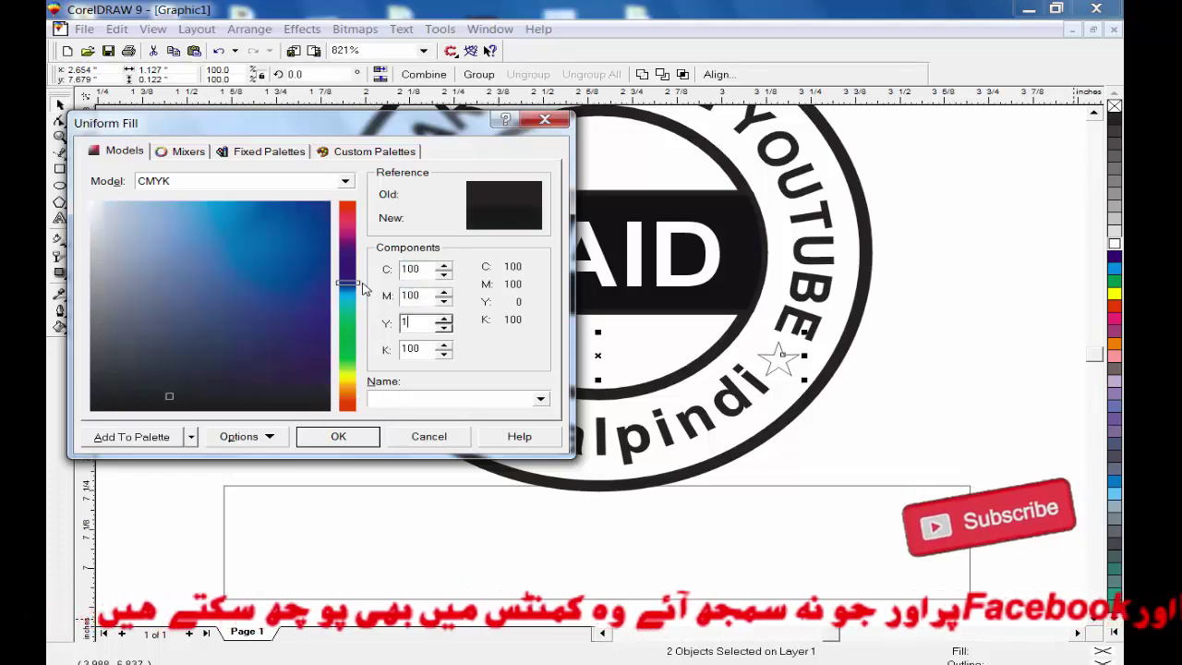
text(00)
key(Tab)
key(Return)
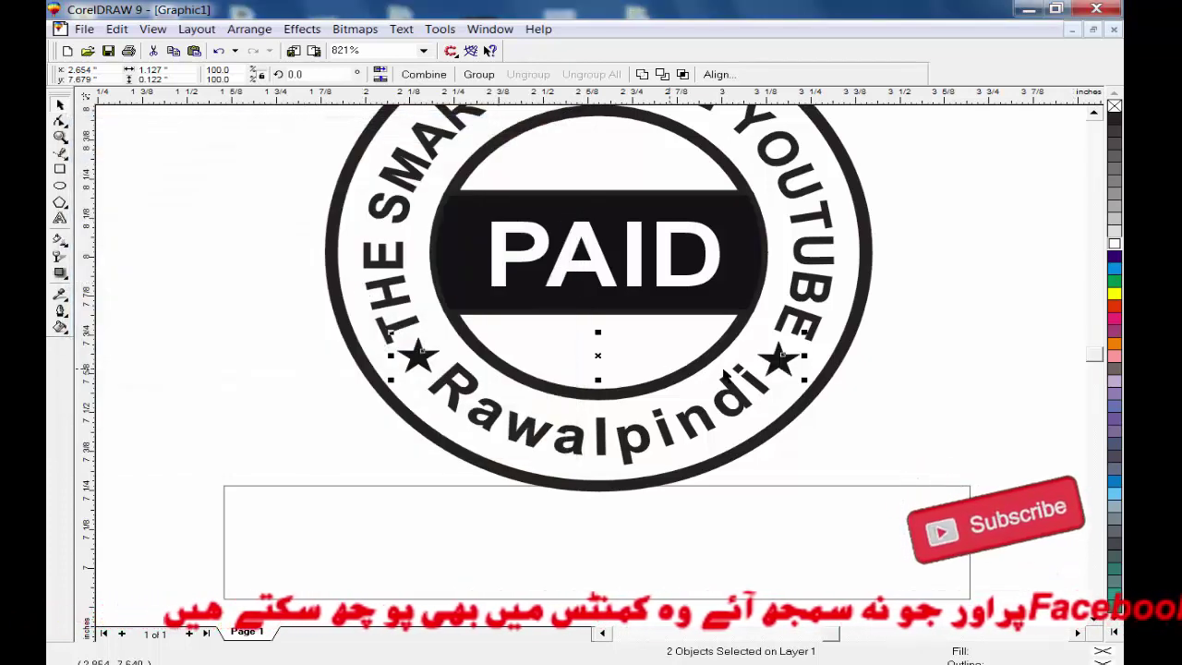
click(904, 343)
- Remove the outline from the dark band behind the PAID text
click(757, 391)
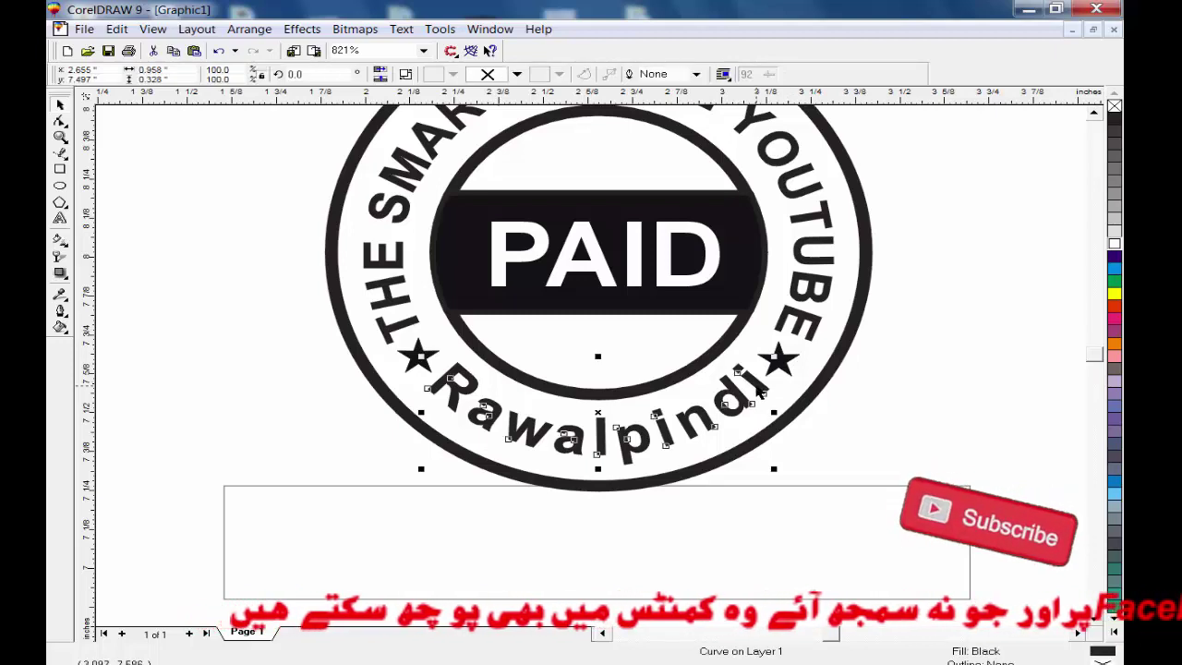
key(F3)
click(913, 394)
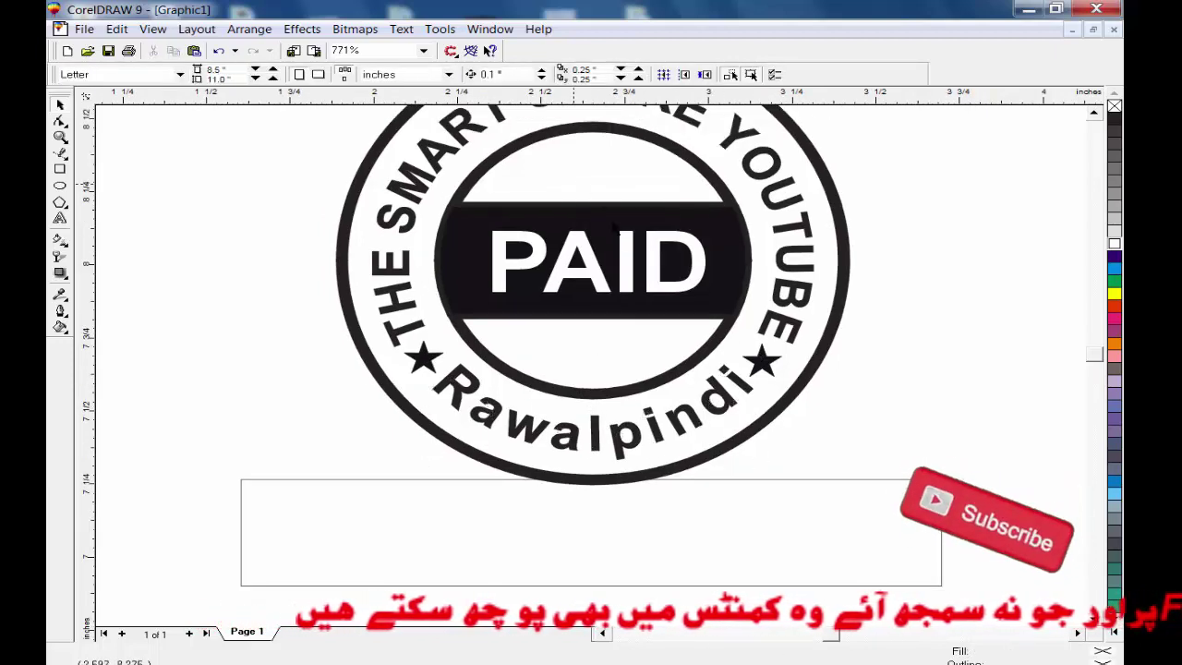
click(614, 225)
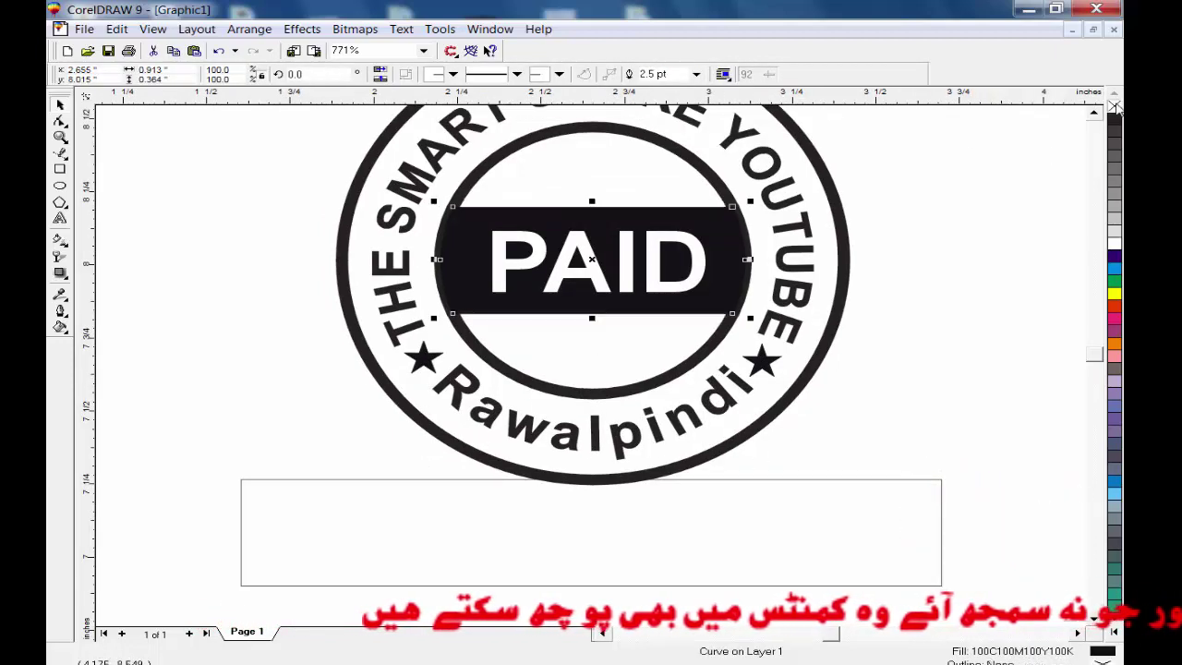
click(923, 231)
scroll(652, 339, down, 1)
- Set the outline colour of the inner and outer circles to CMYK 100, 100, 100, 100
click(593, 147)
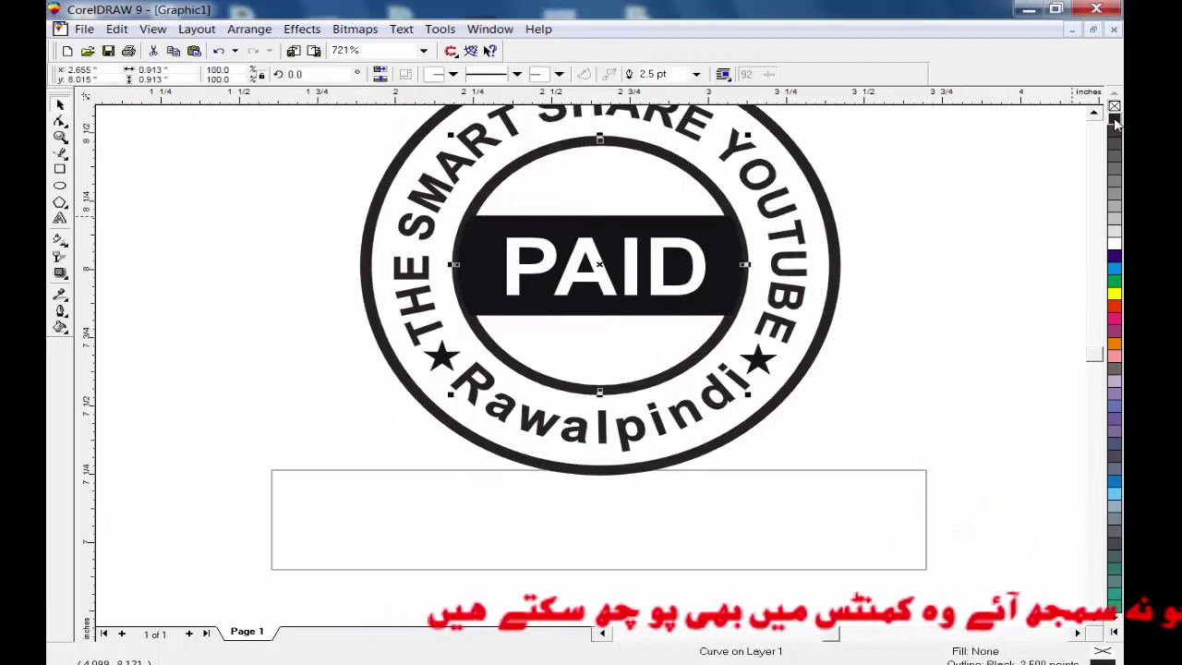
shift+click(744, 431)
key(shift+F12)
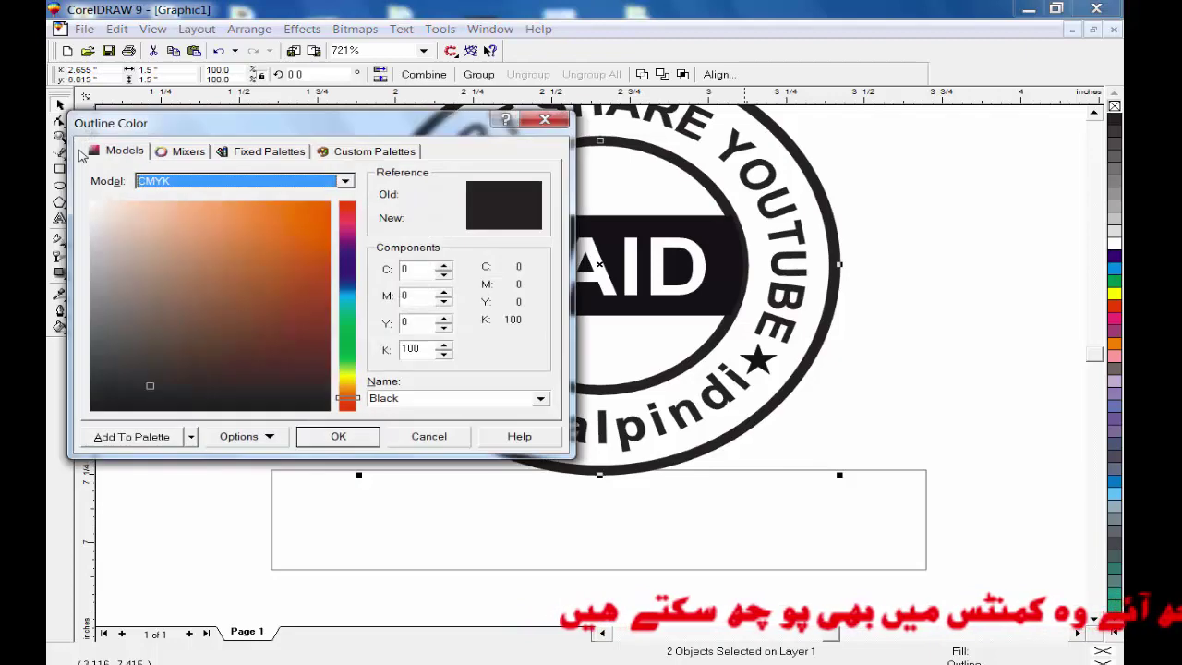
key(Tab)
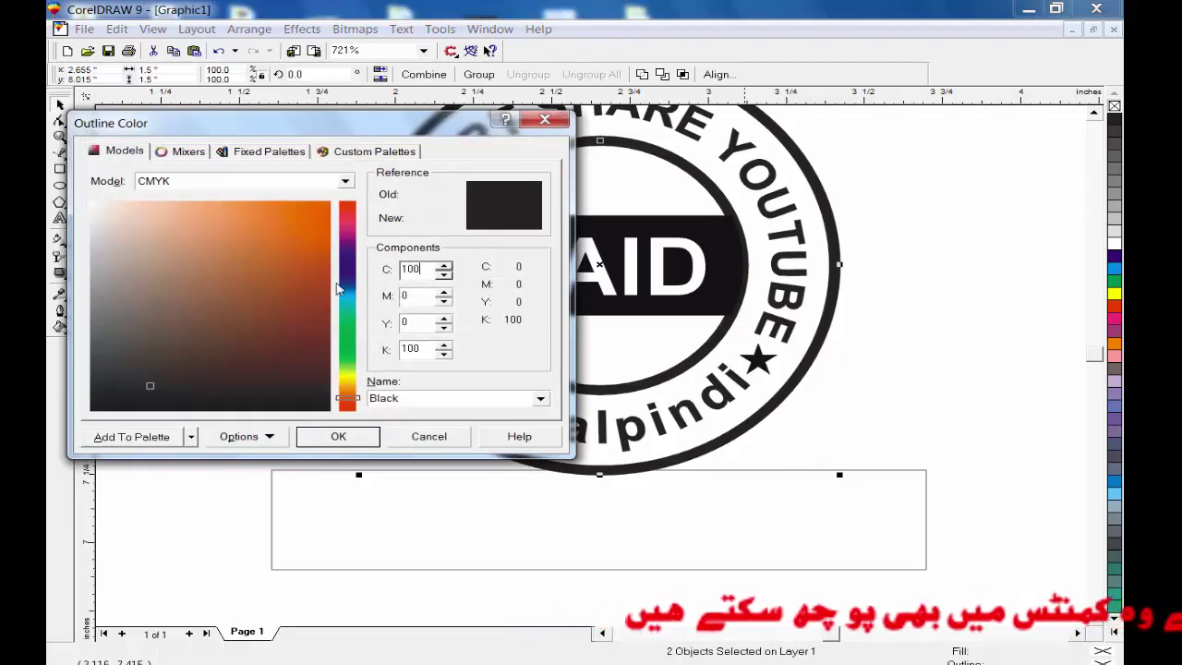
key(Tab)
text(100)
key(Tab)
text(100)
key(Return)
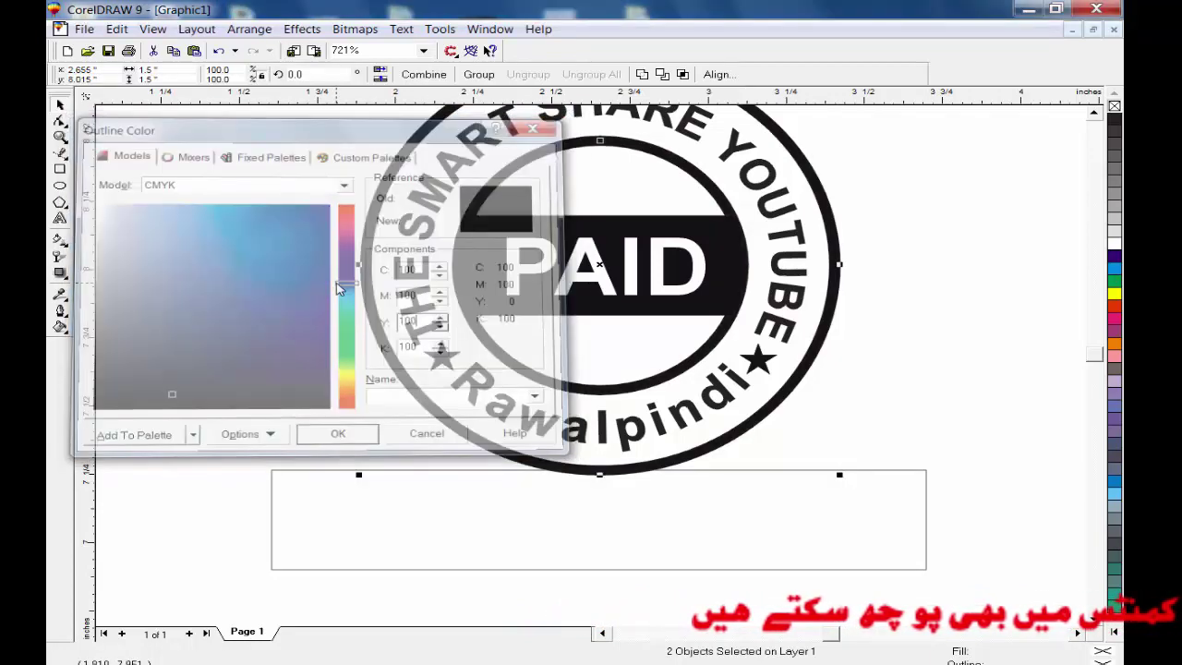
click(279, 344)
- Fill the curved THE SMART SHARE YOUTUBE text with CMYK 100, 100, 100, 100
scroll(378, 366, down, 1)
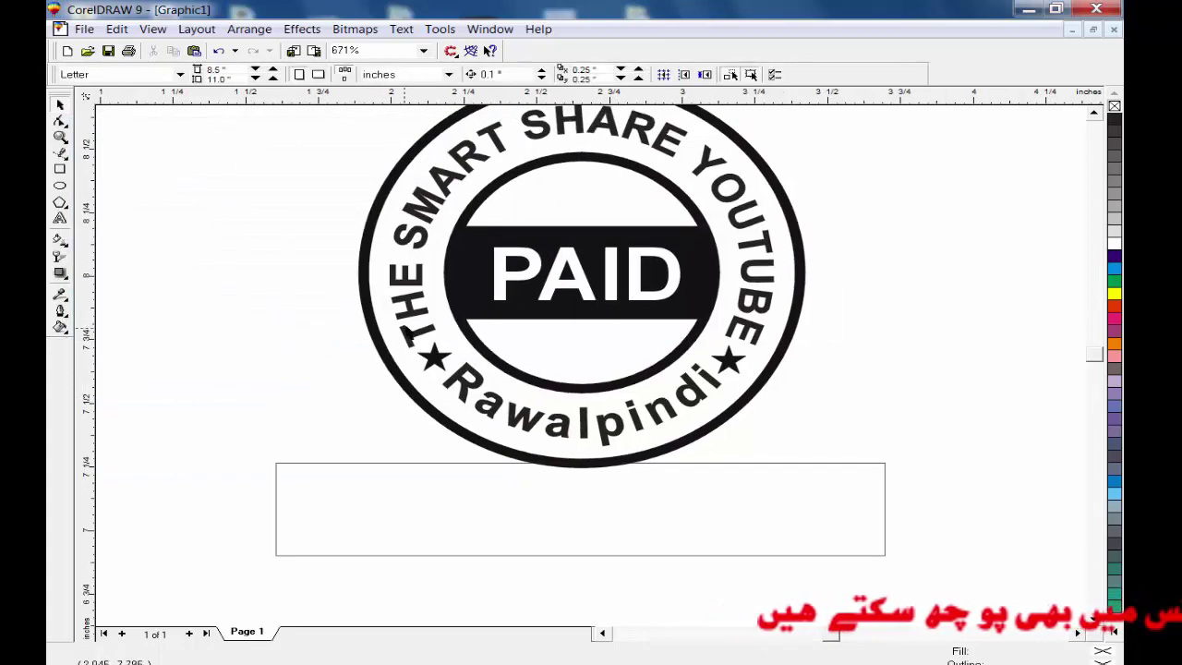
click(413, 312)
key(shift+F11)
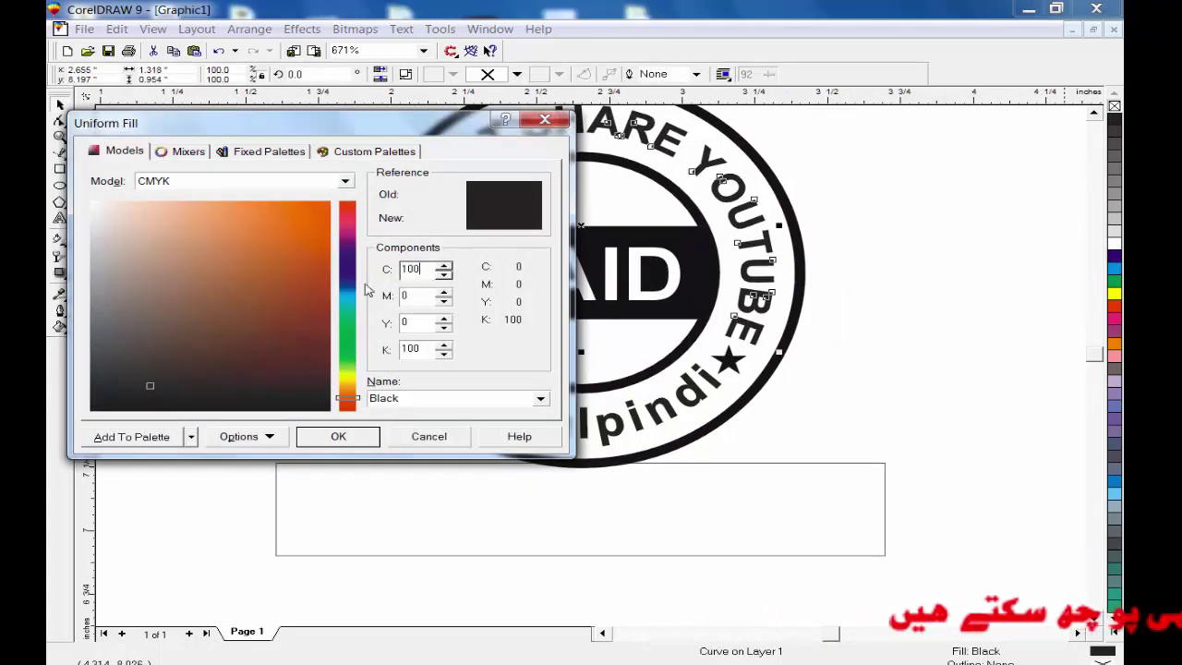
key(Tab)
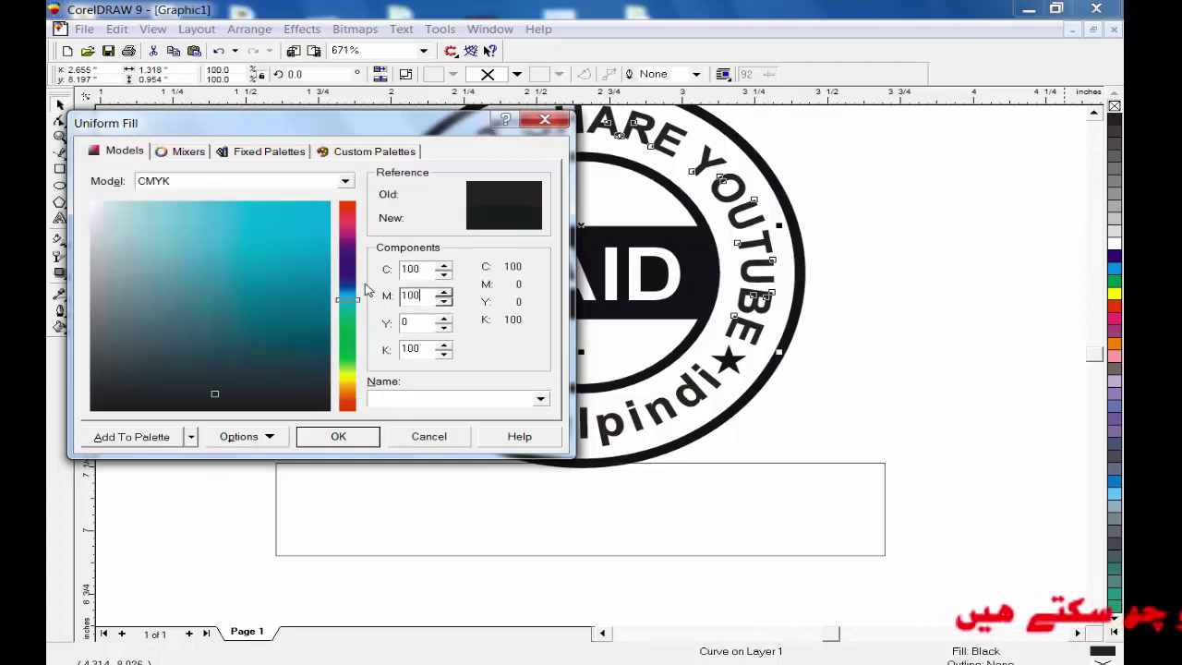
key(Tab)
text(10)
key(Tab)
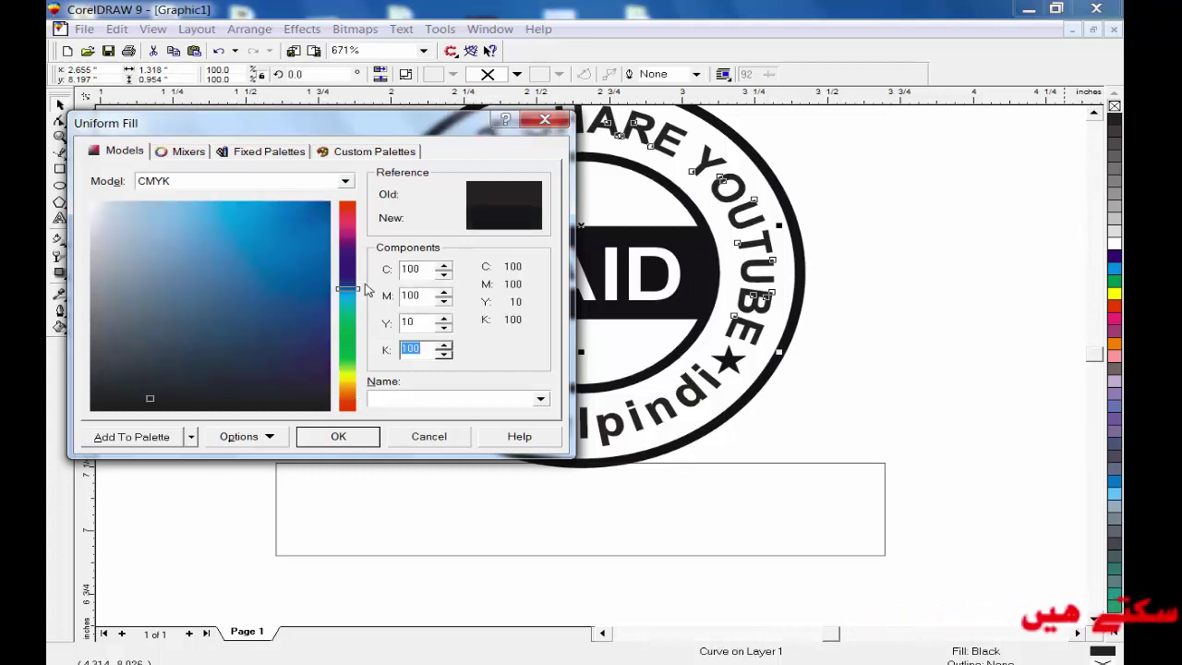
click(414, 321)
text(0)
key(Return)
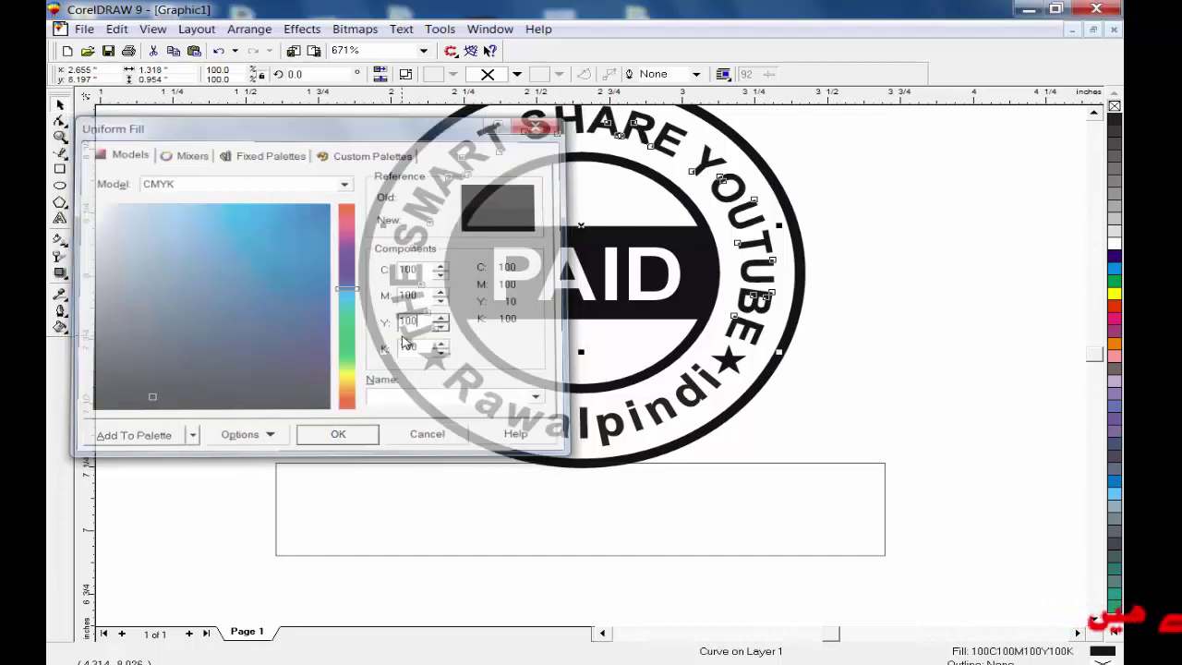
- Change the fill of the curved Rawalpindi text to a rich black with cyan and magenta at 100
click(471, 377)
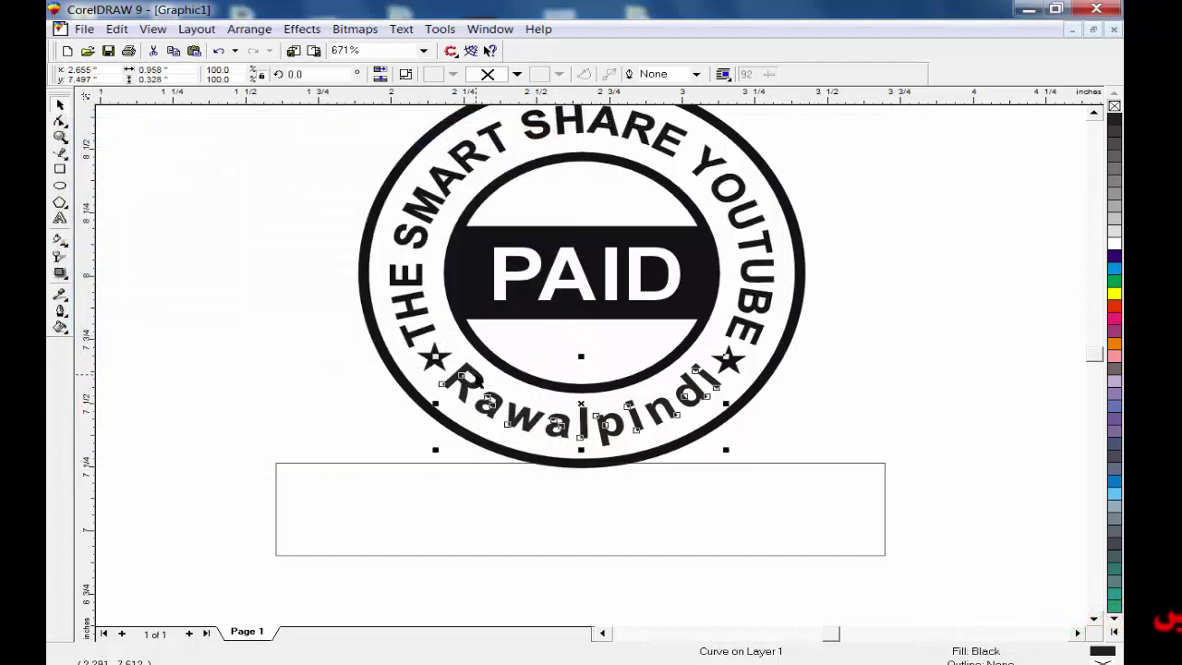
key(shift+F11)
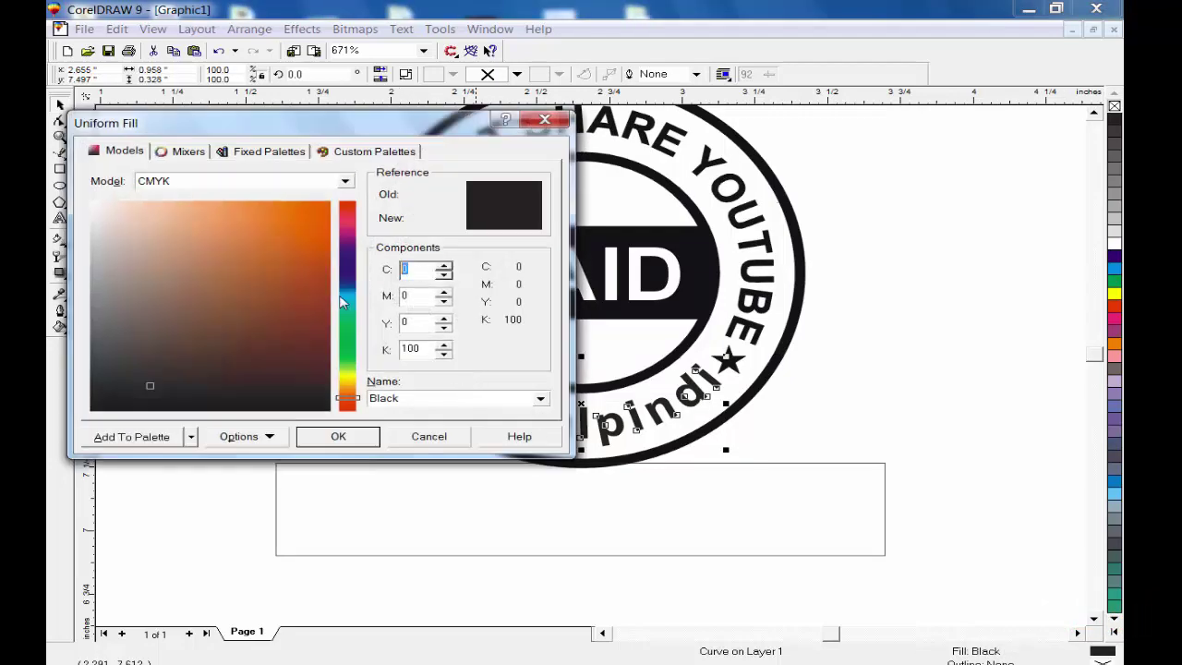
text(100)
key(Tab)
text(100)
key(Tab)
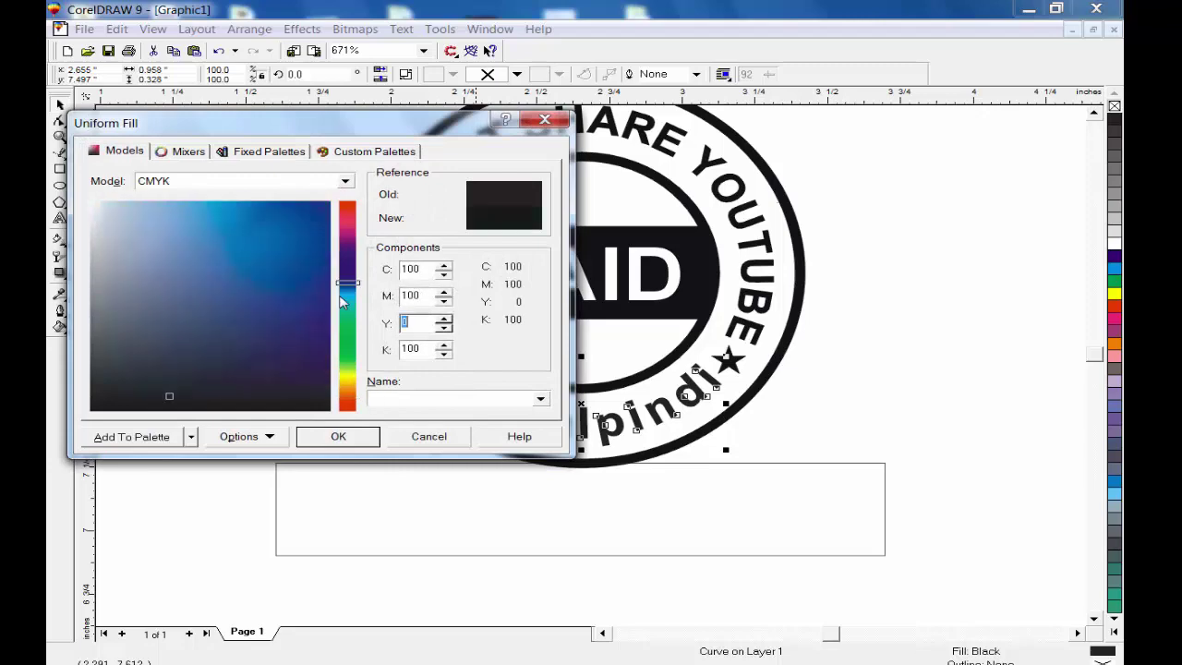
key(Return)
click(929, 278)
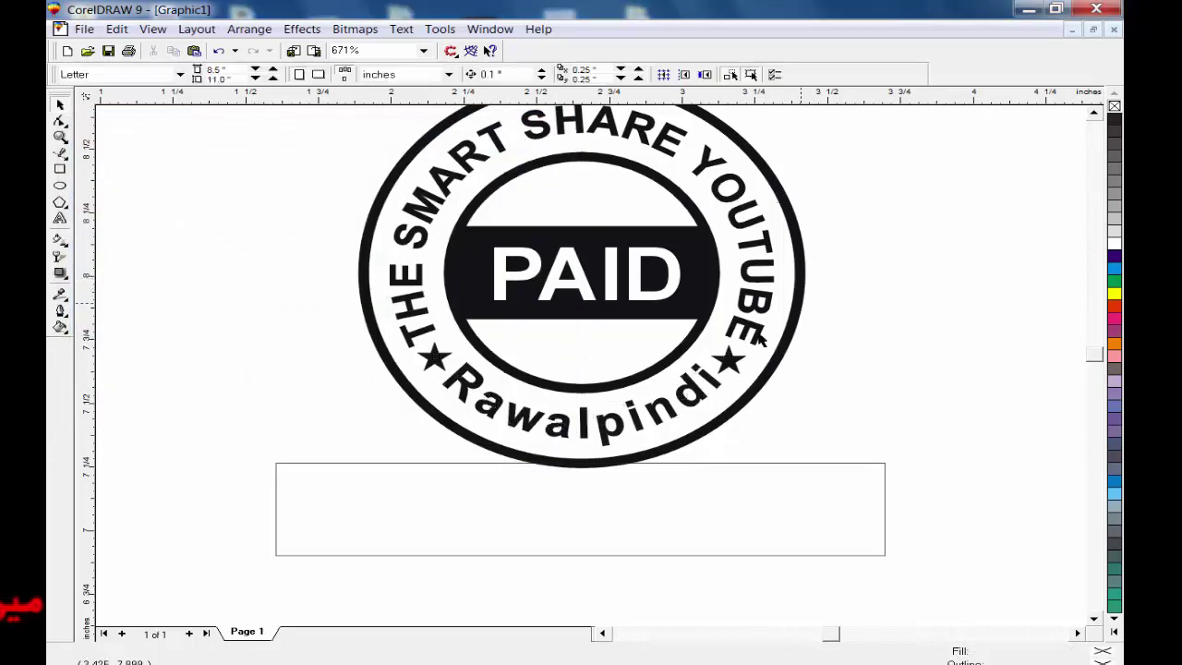
- Set the outer circle's outline width to 3.5 points
key(F3)
click(709, 181)
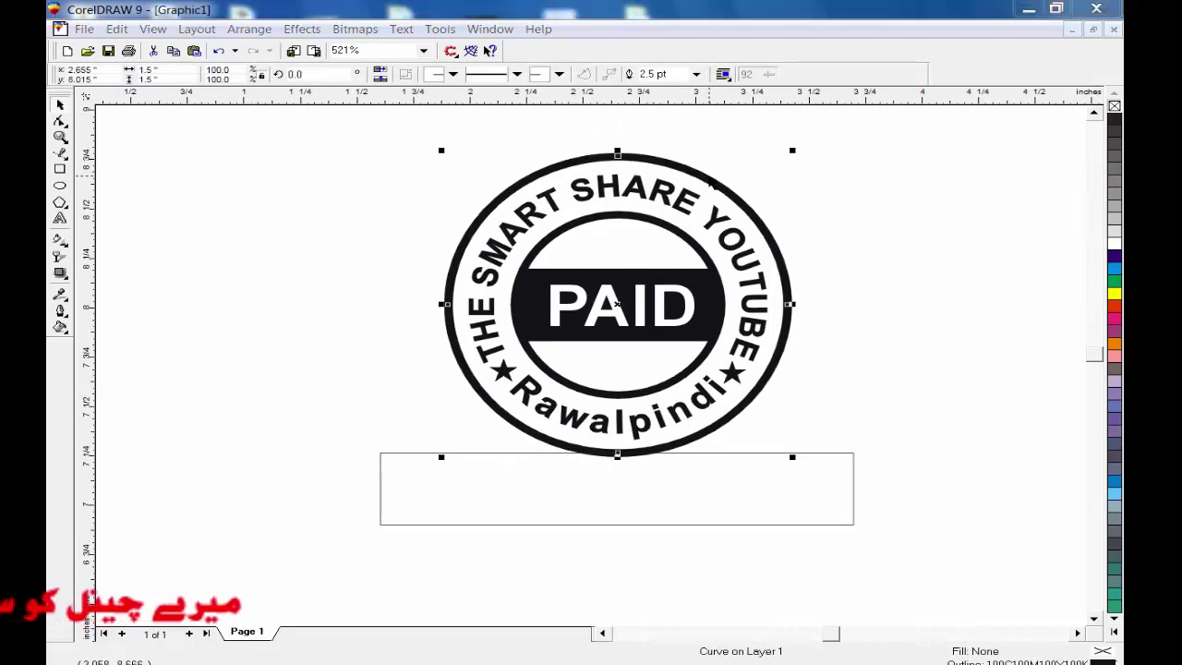
key(F12)
double_click(402, 247)
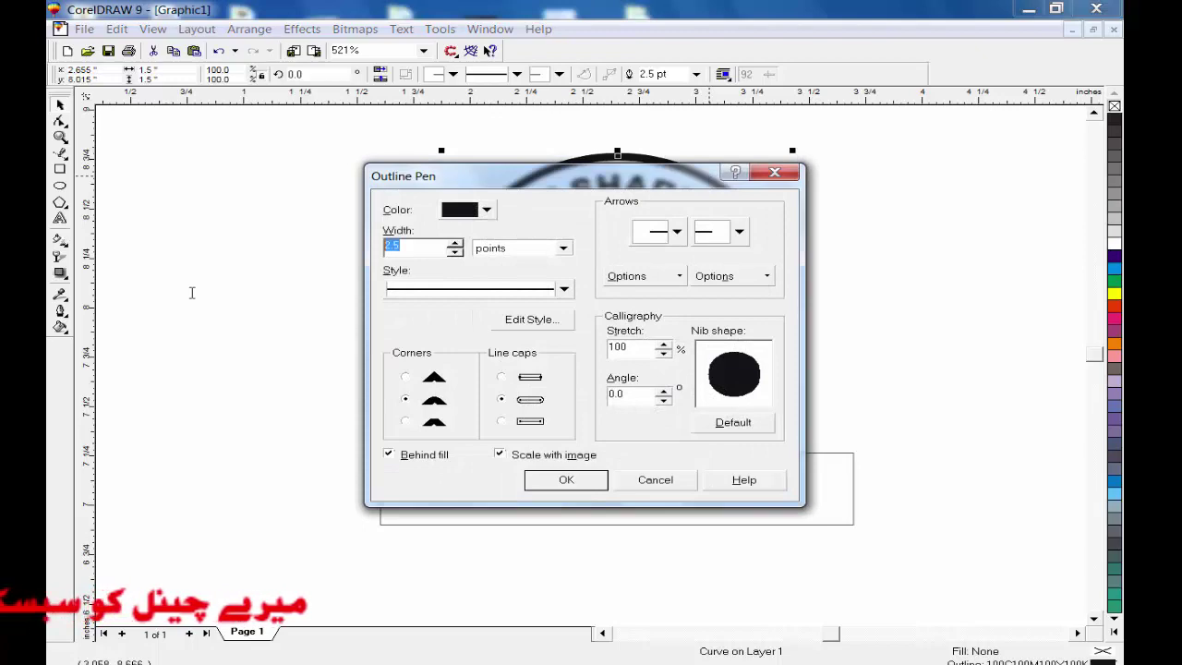
text(3.5)
key(Return)
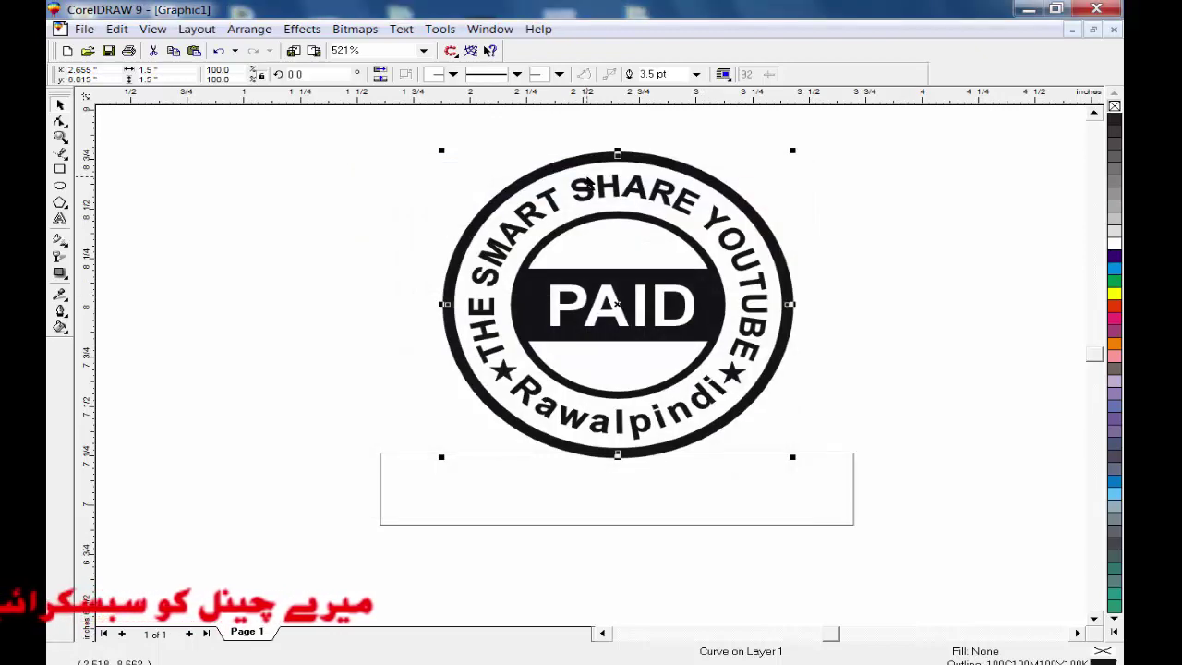
- Apply a dotted line style to the outer circle's outline
key(F12)
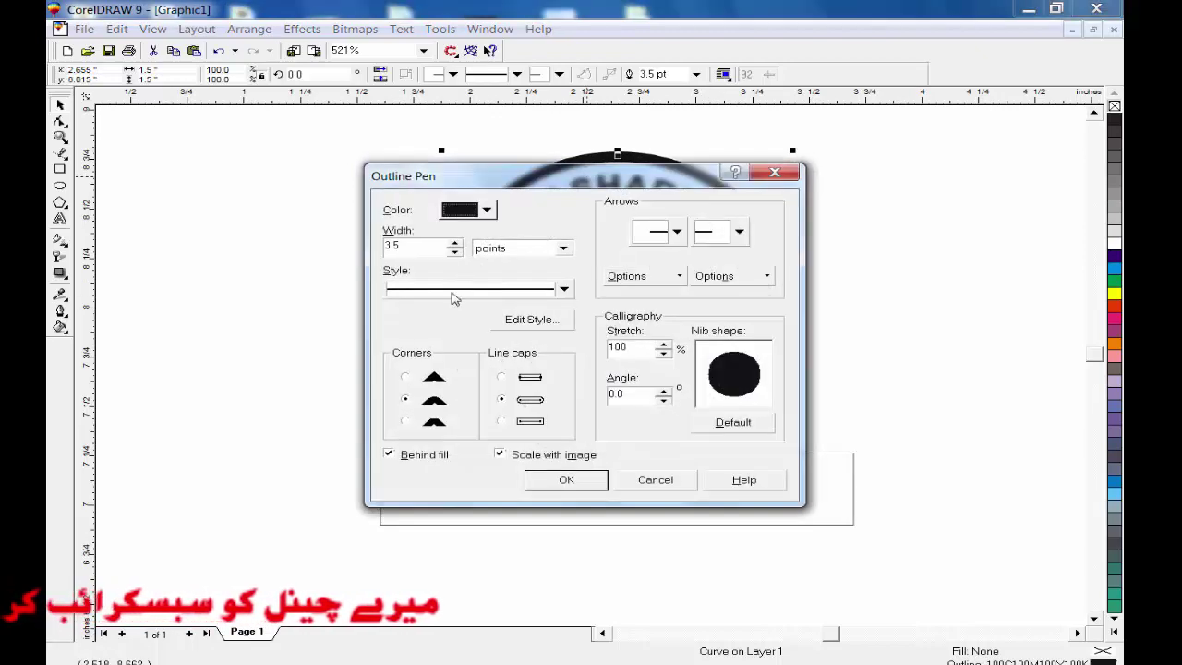
click(480, 289)
click(466, 394)
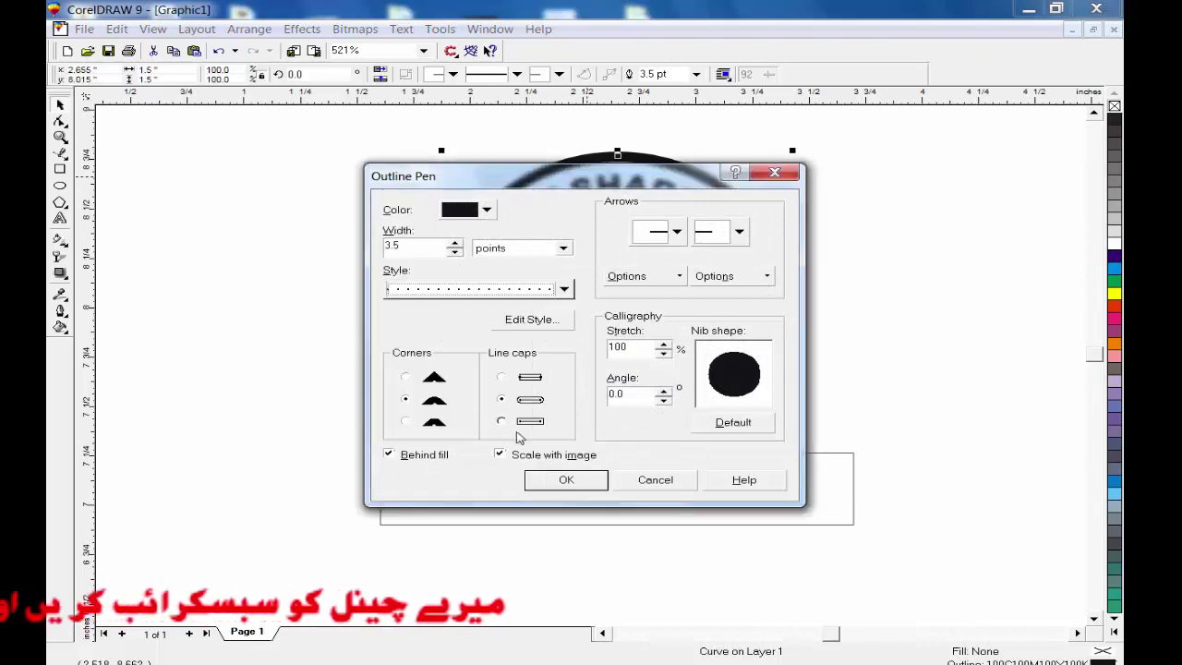
click(566, 481)
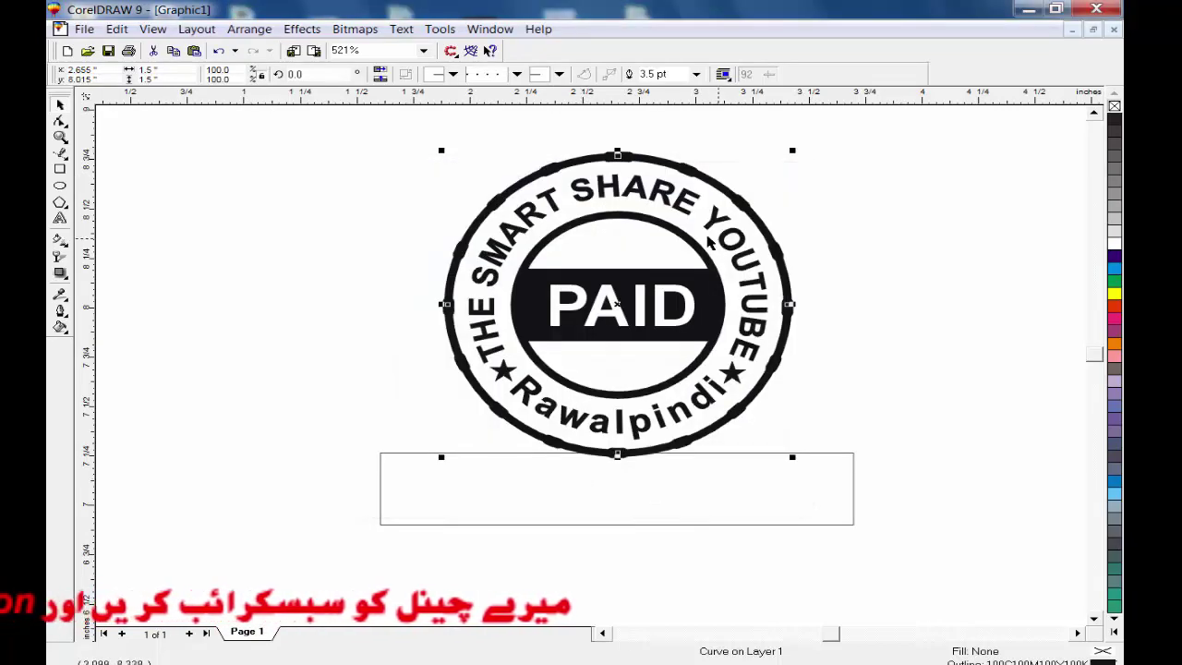
- Set the outer circle's outline width to 3 points
key(F12)
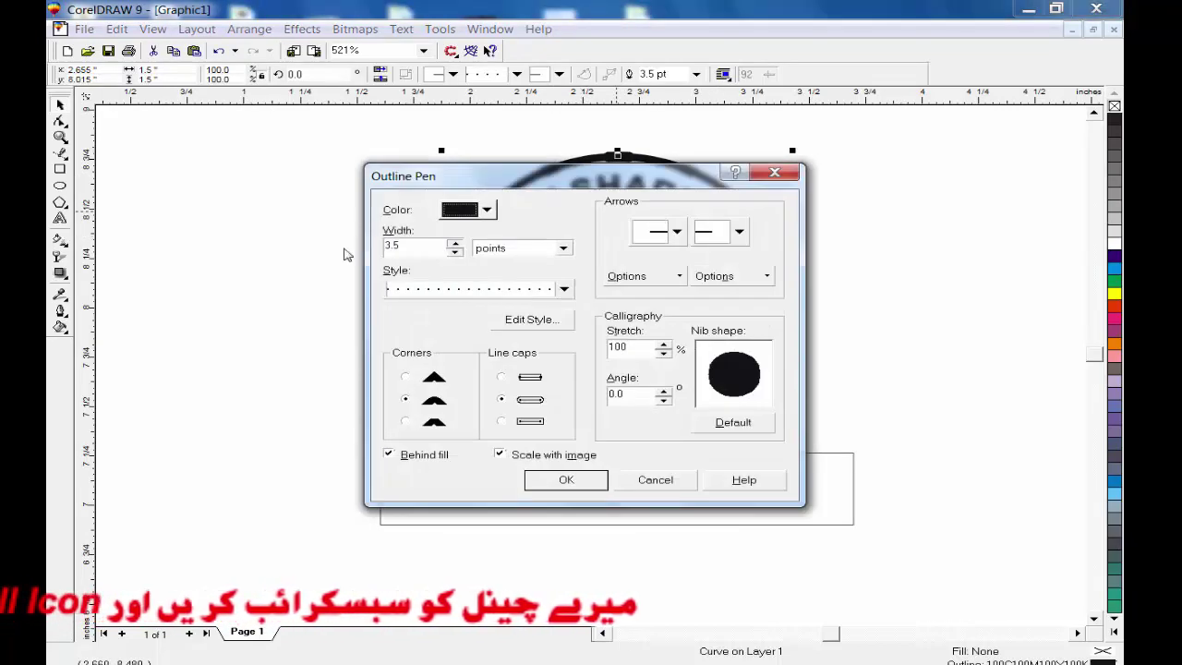
double_click(428, 251)
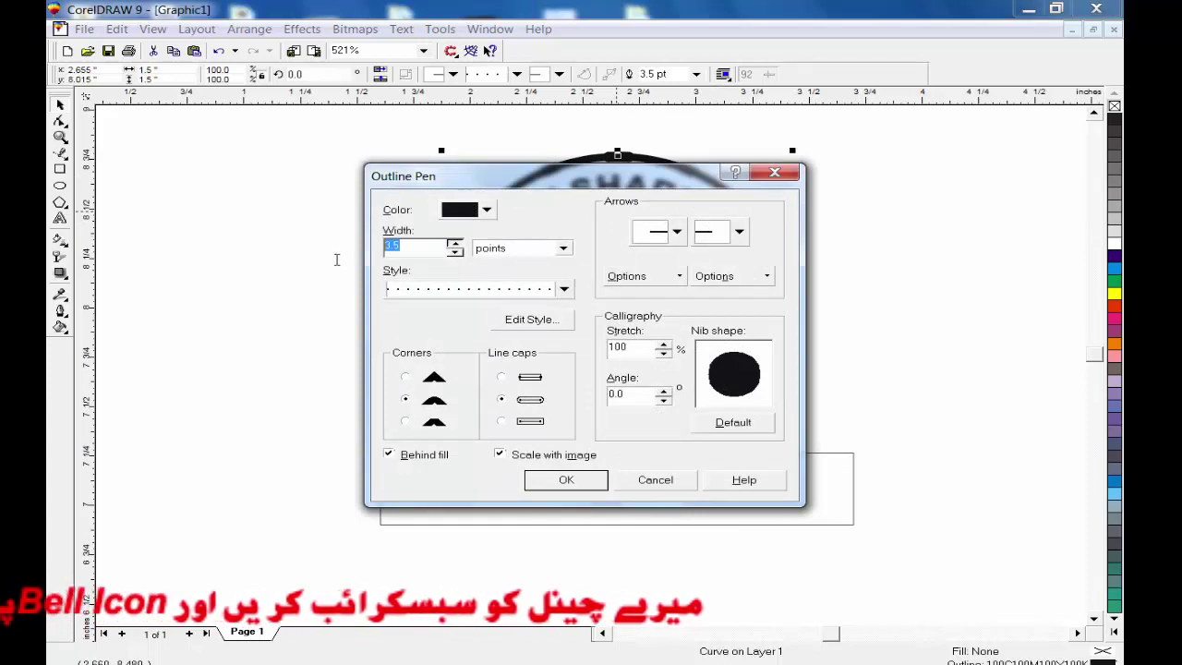
text(3)
key(Return)
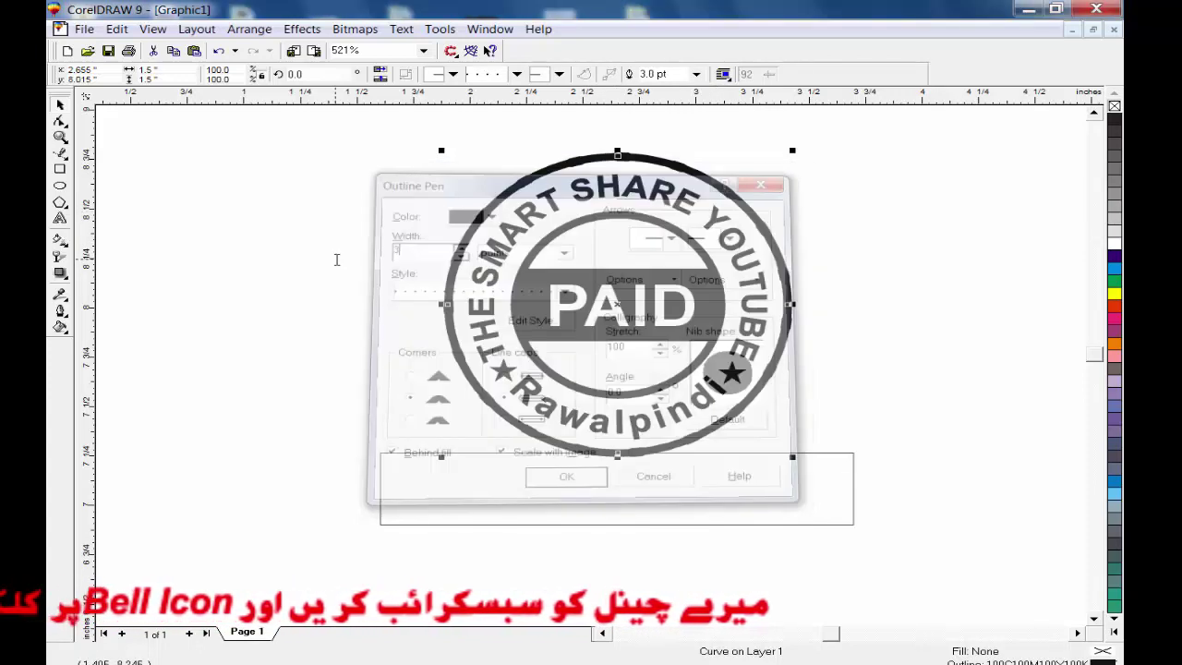
- Change the outer circle's outline style to the most closely spaced dotted line
key(F12)
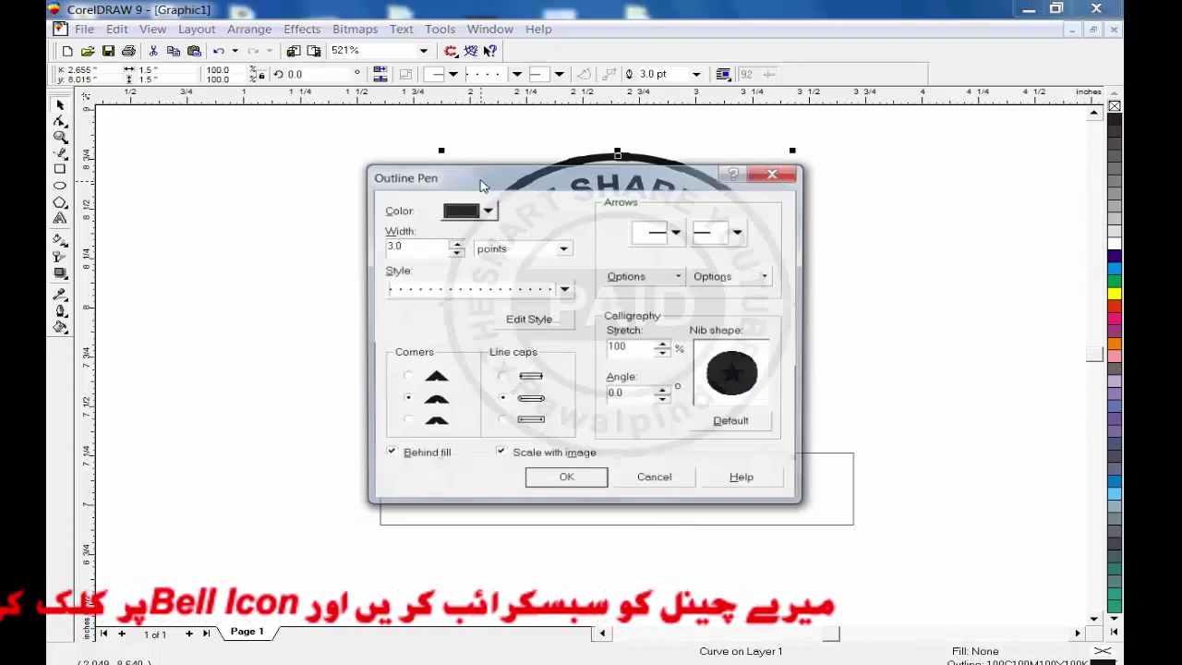
click(462, 290)
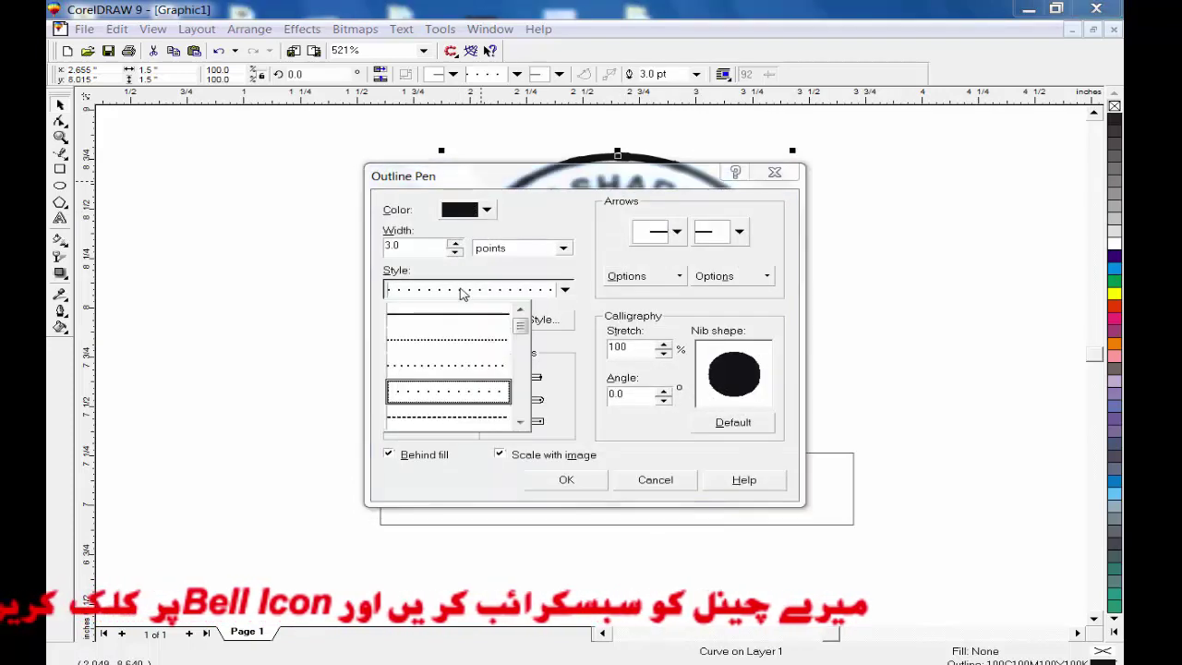
click(482, 344)
click(566, 479)
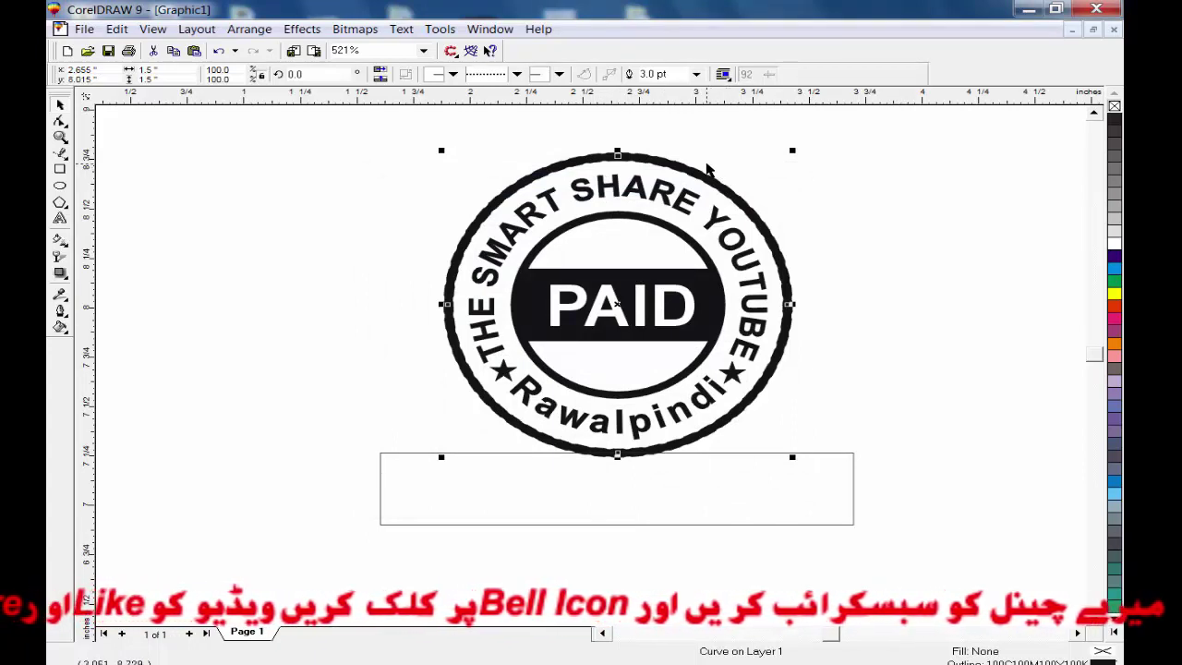
- Set the outer circle's outline width to 4.5 points, keeping the outline colour at CMYK 100, 100, 100, 100
key(F12)
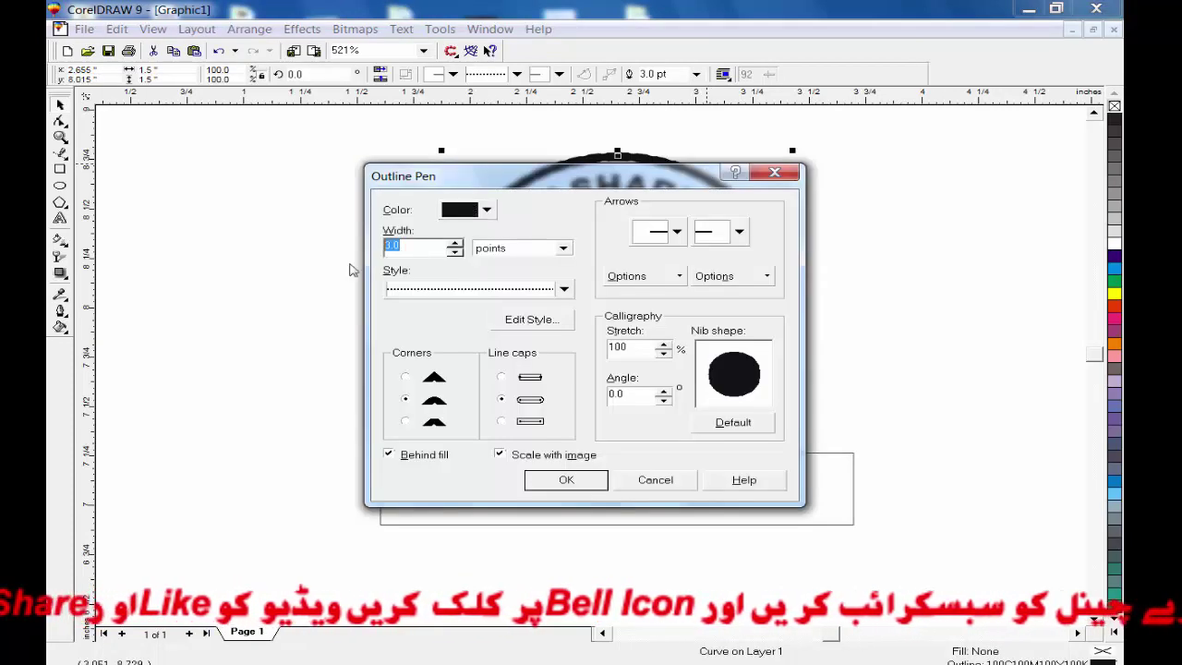
text(4.5)
key(Return)
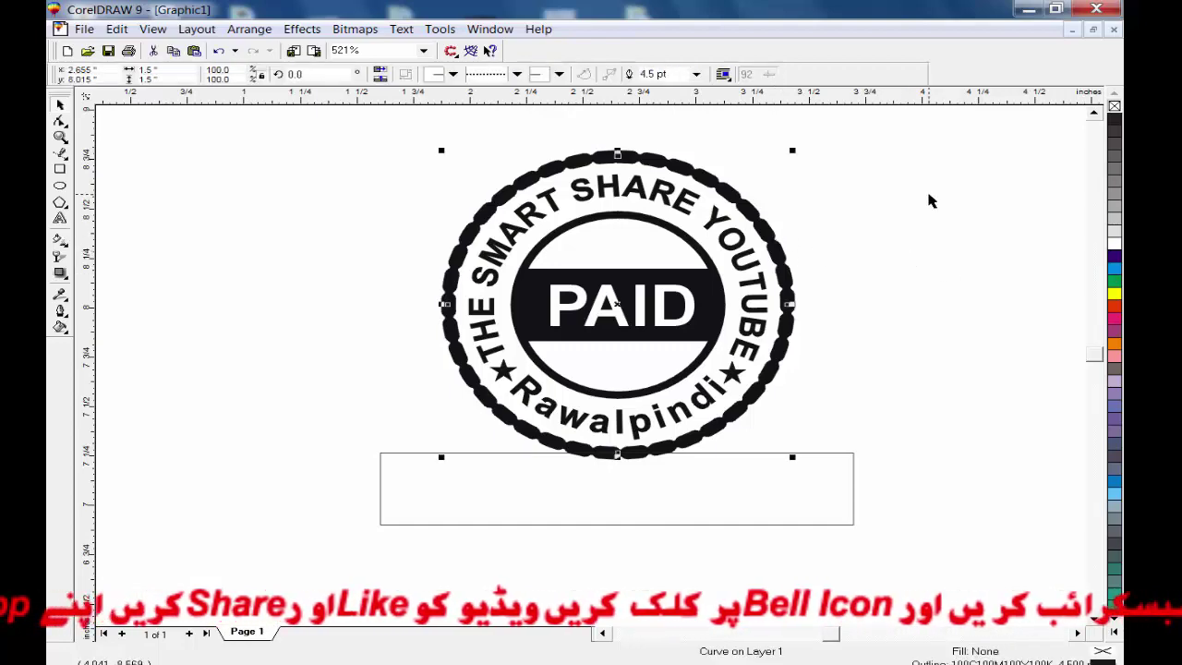
key(shift+F12)
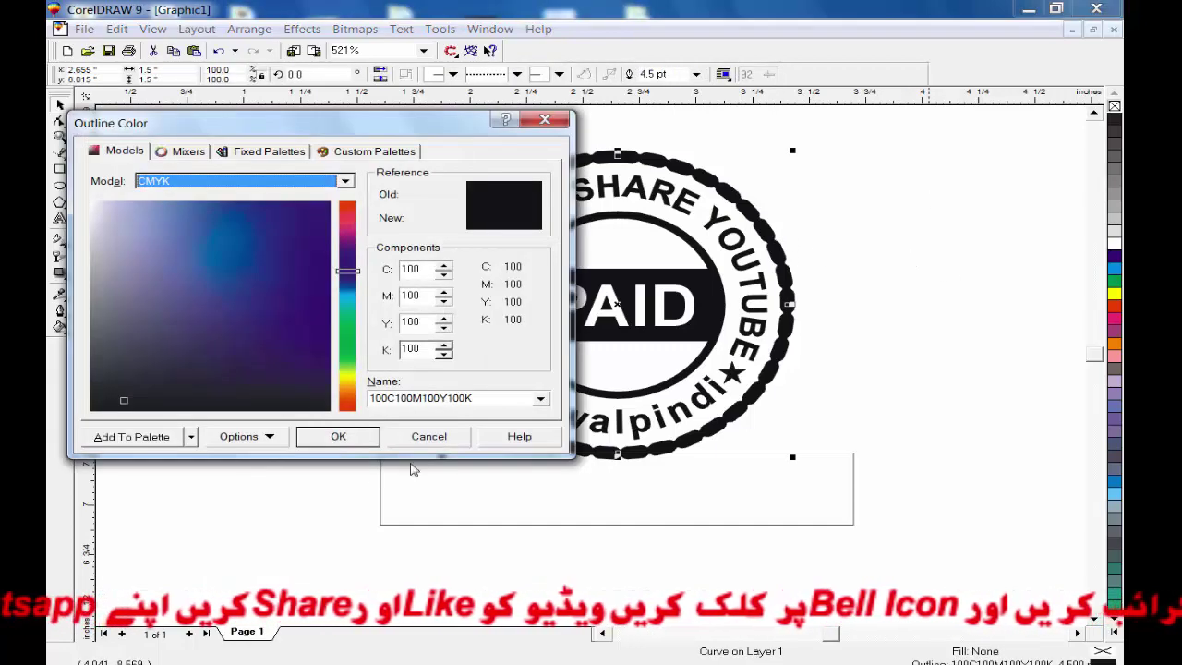
click(338, 435)
click(871, 256)
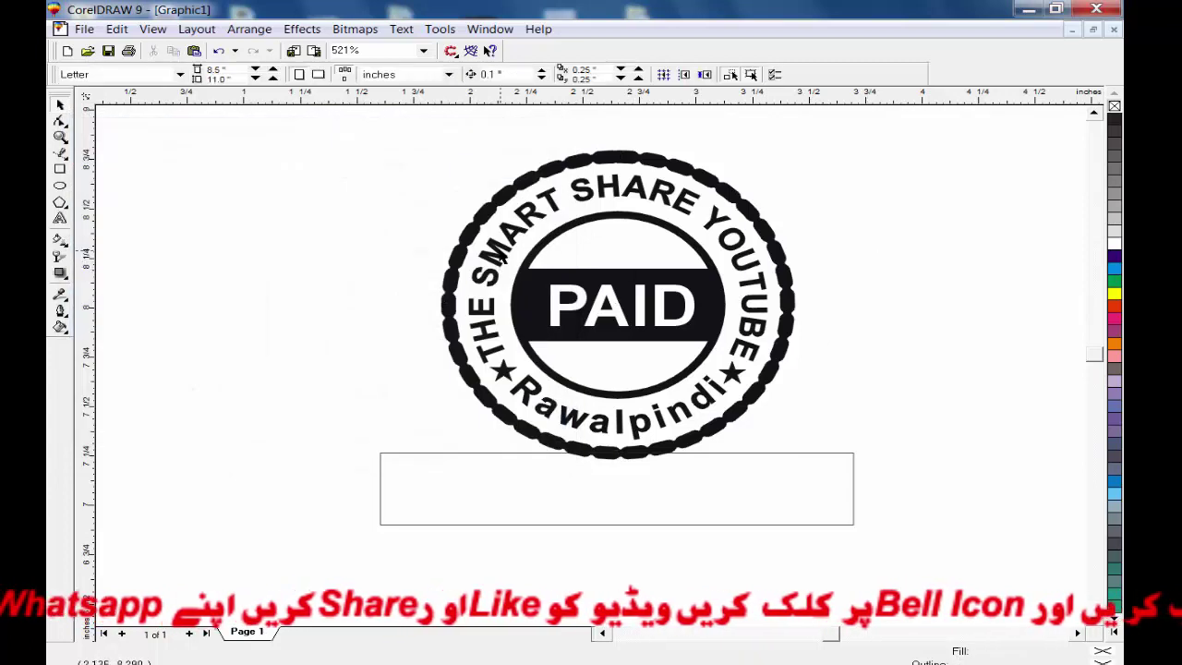
- Move the black band out of the inner circle to the empty area beside the stamp, leaving the PAID text in place
click(600, 209)
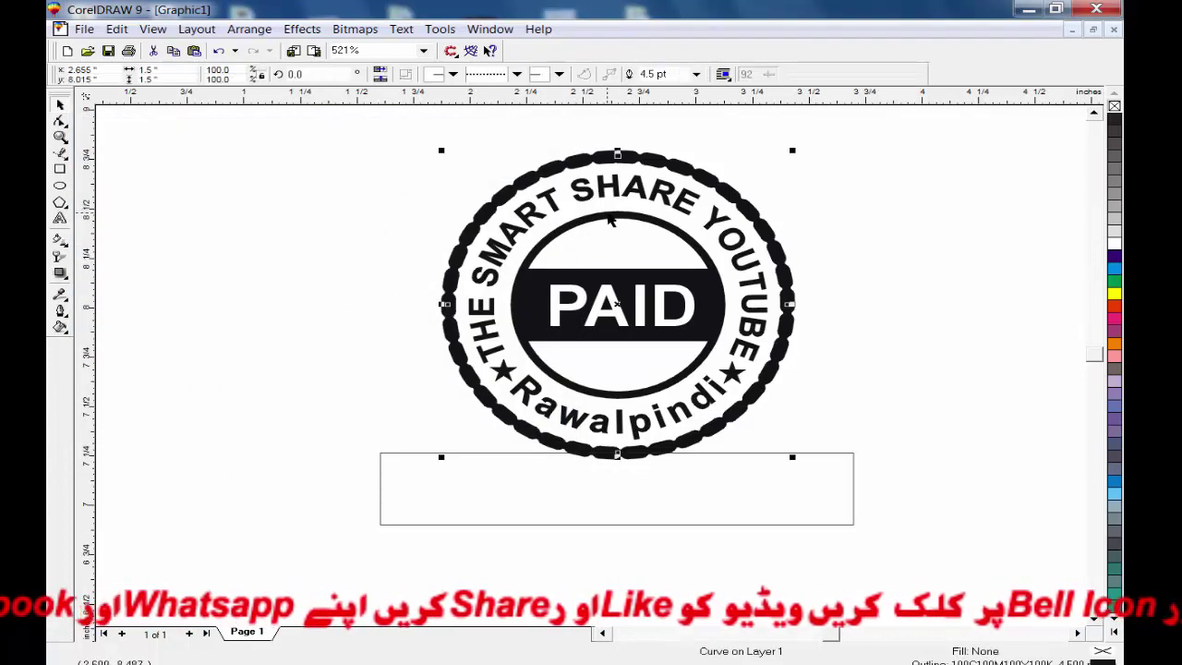
click(607, 214)
click(852, 211)
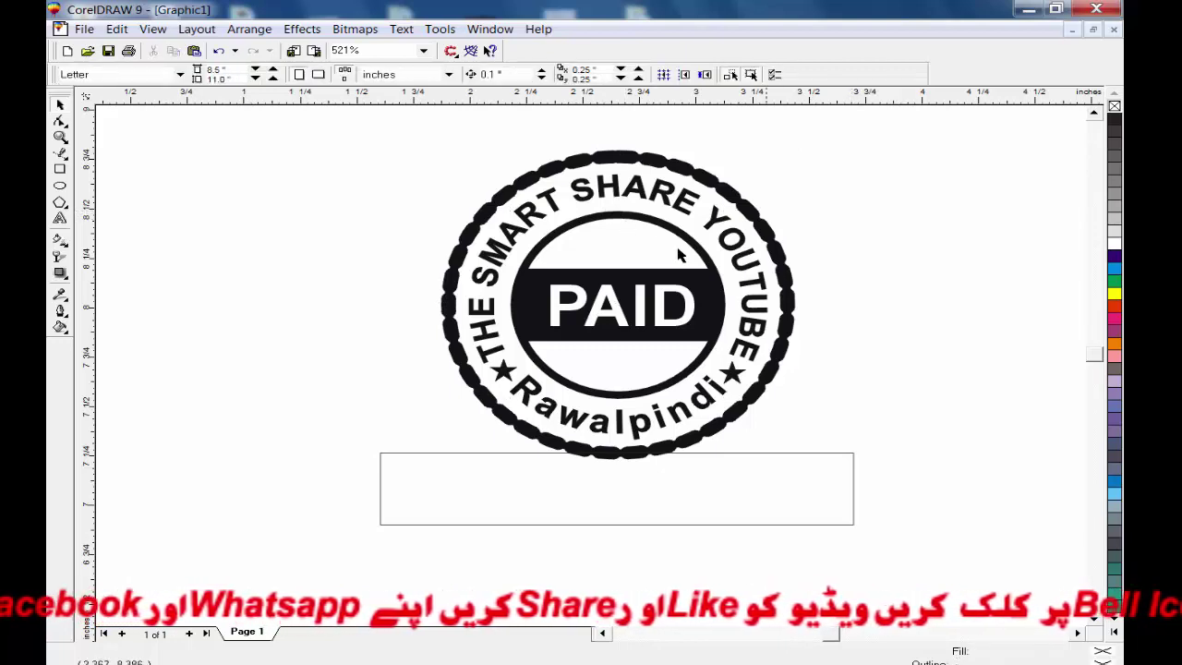
click(651, 223)
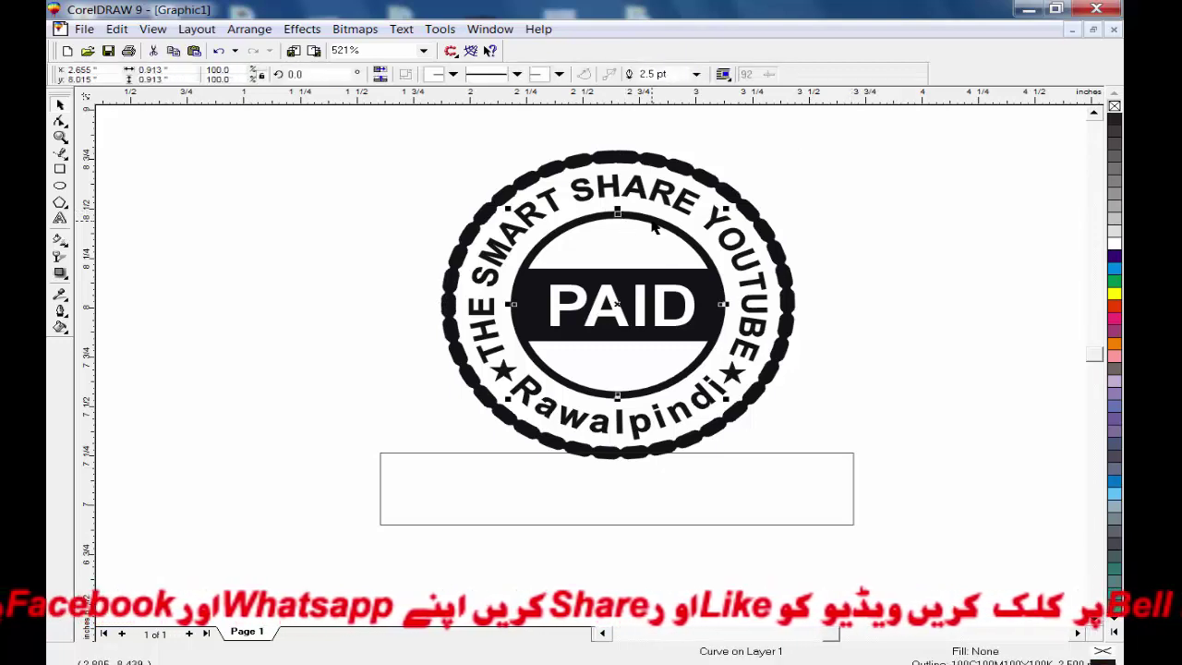
click(661, 282)
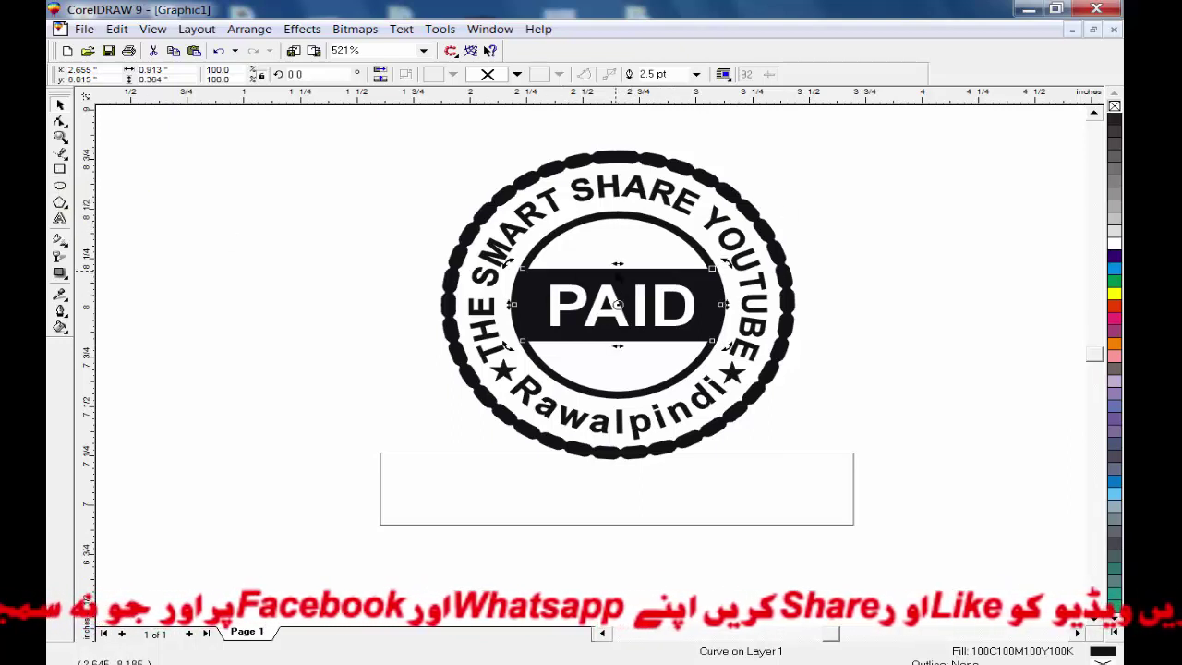
drag(633, 286, 923, 233)
click(654, 308)
click(604, 311)
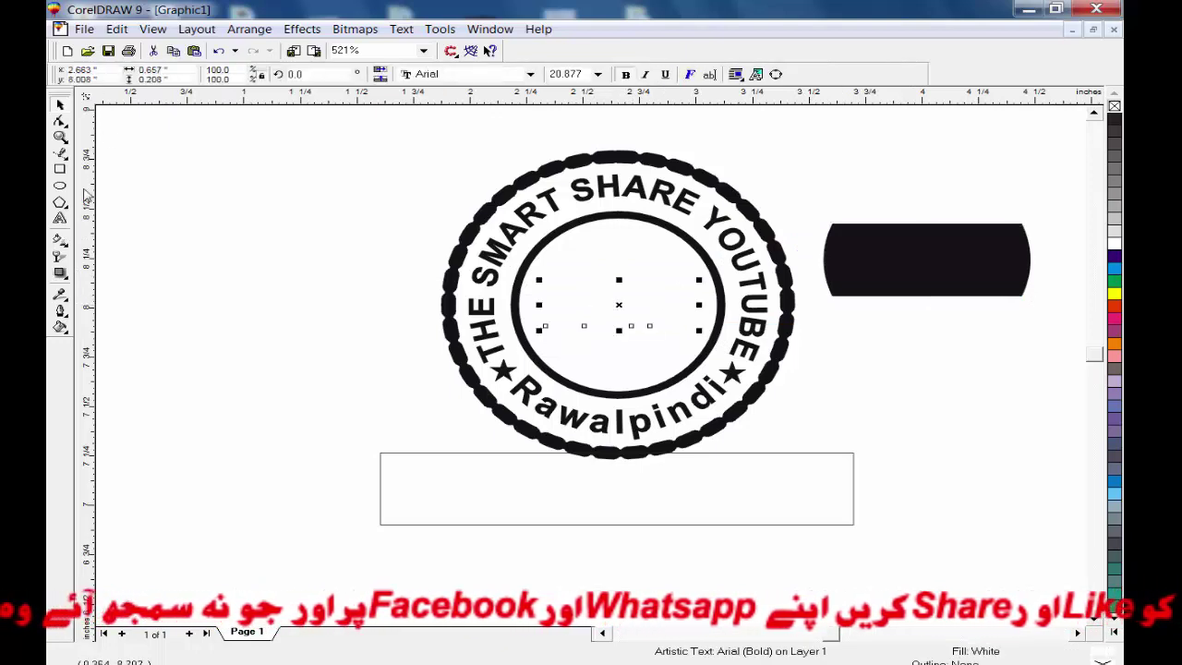
- Draw a horizontal rectangle about 2.15 by 0.48 inches across the middle of the stamp
click(60, 169)
drag(343, 267, 829, 362)
click(60, 104)
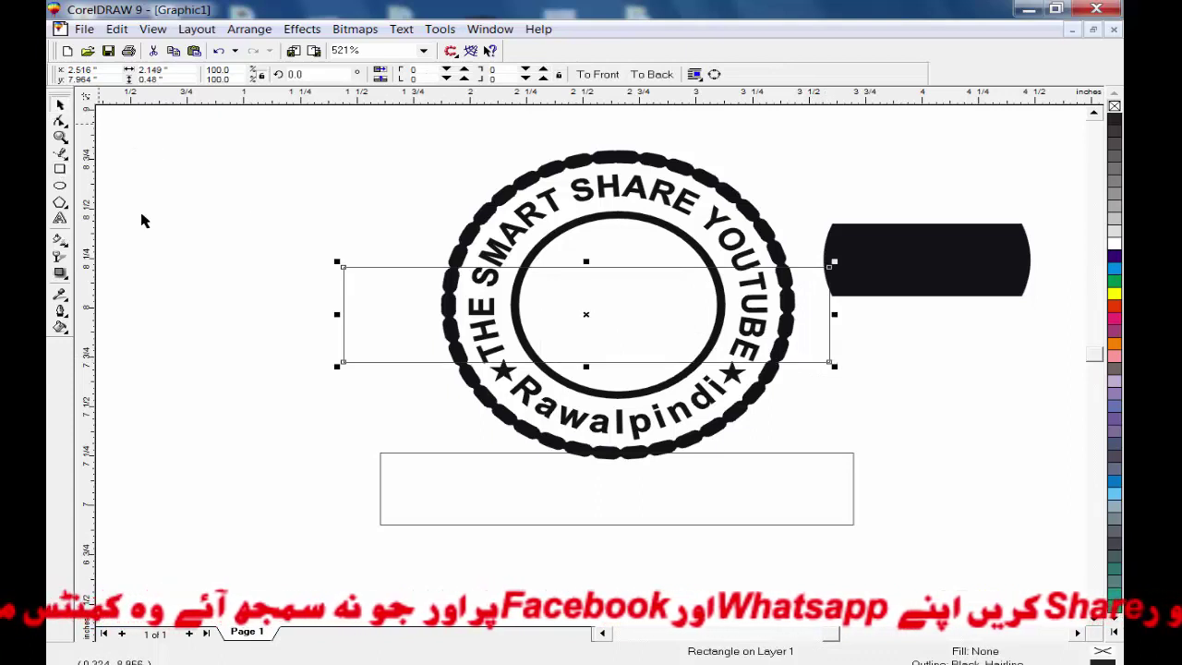
click(142, 218)
- Rotate the new rectangle about 18 degrees, then shrink it slightly and centre it over the inner circle
click(411, 332)
click(412, 356)
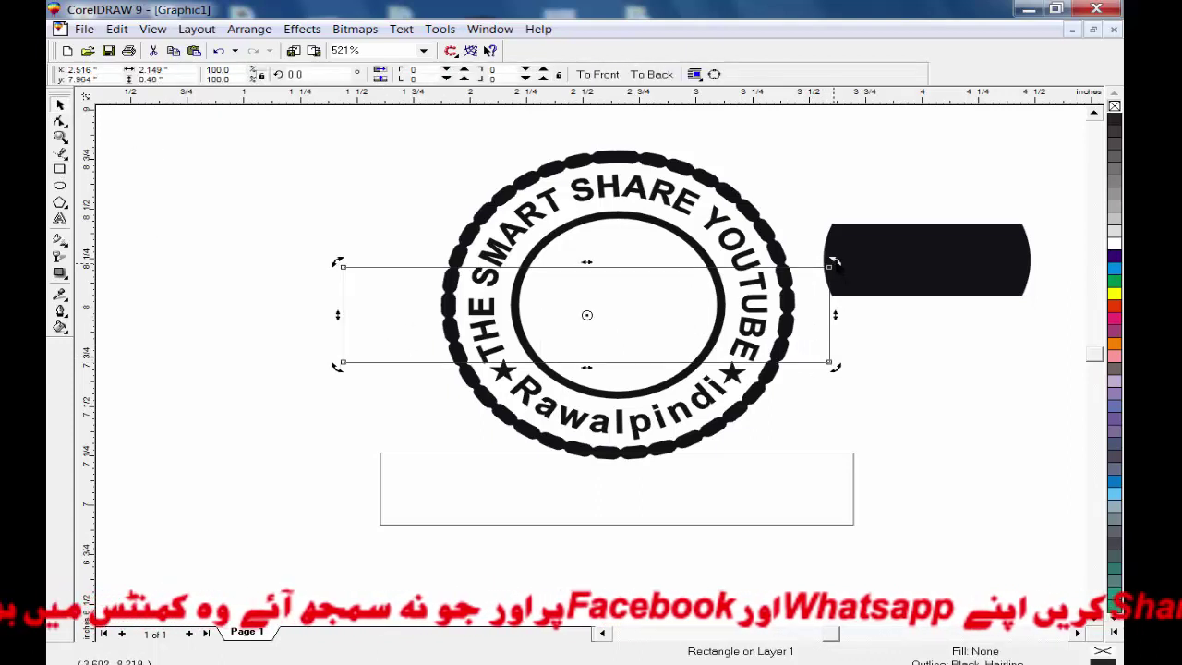
drag(834, 263, 831, 176)
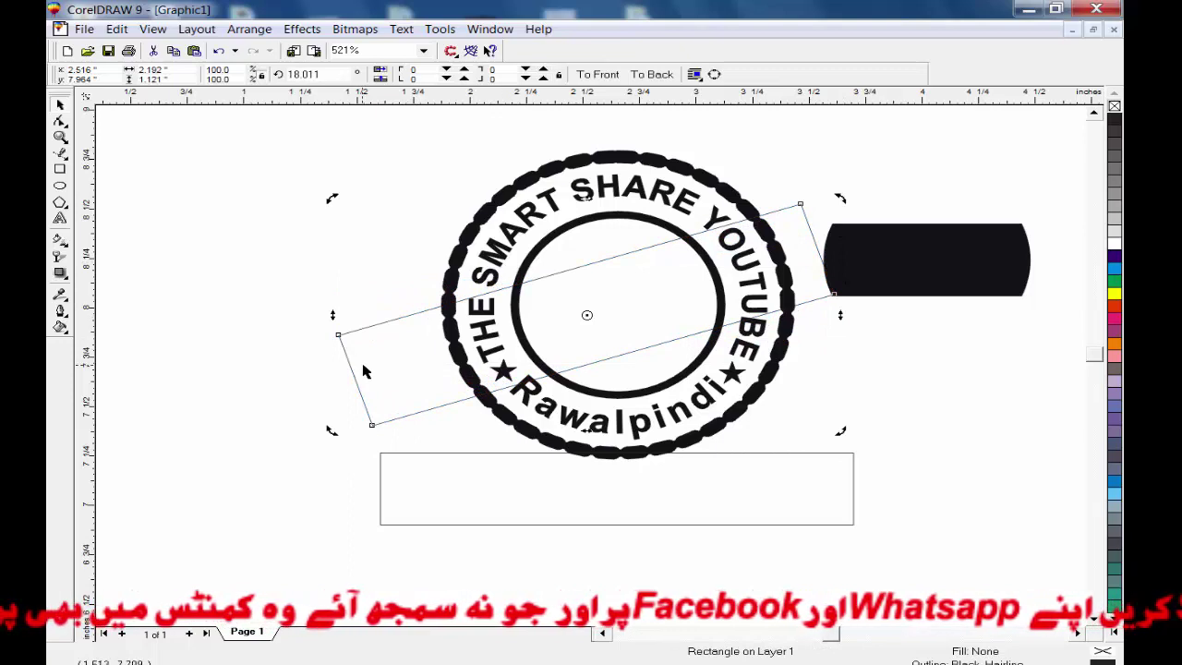
drag(363, 371, 378, 367)
drag(856, 430, 824, 413)
drag(815, 270, 826, 259)
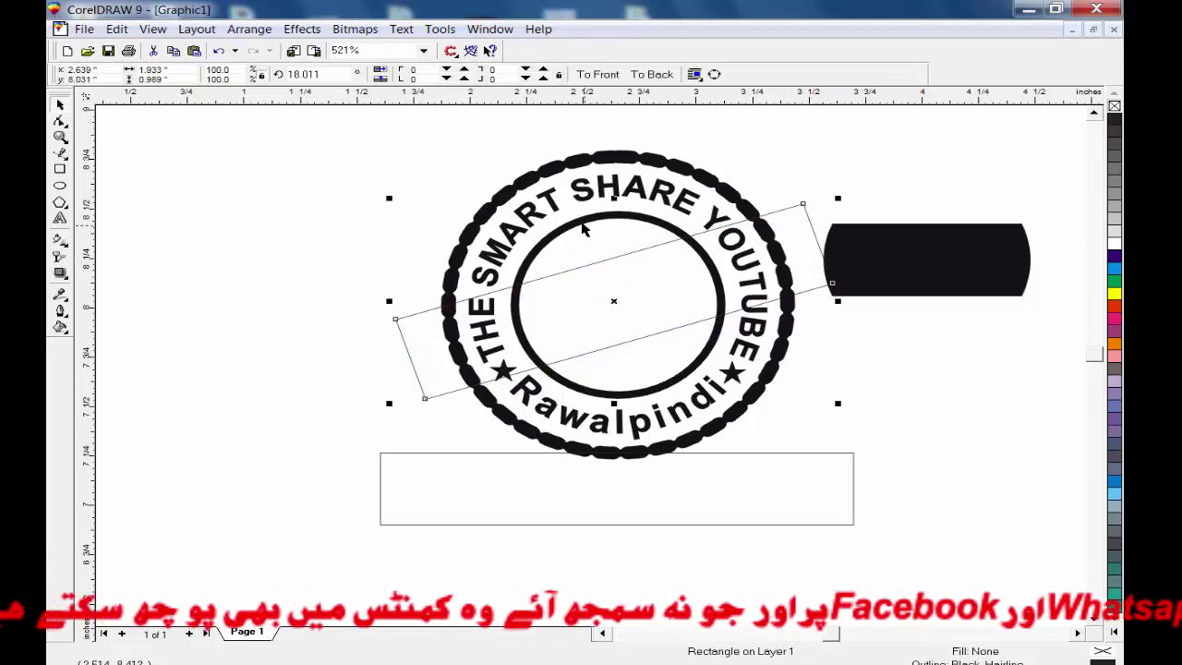
- Intersect the slanted rectangle with the inner circle to create a slanted band, and delete the leftover rectangle
shift+click(582, 221)
click(682, 74)
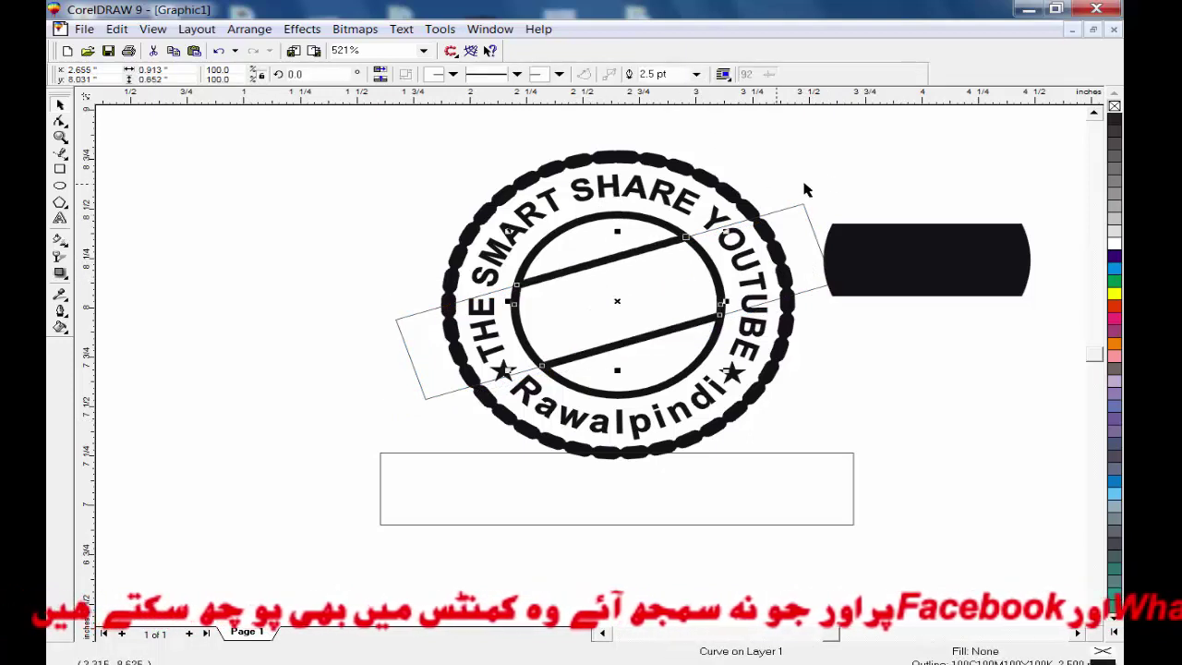
click(826, 177)
click(793, 232)
key(Delete)
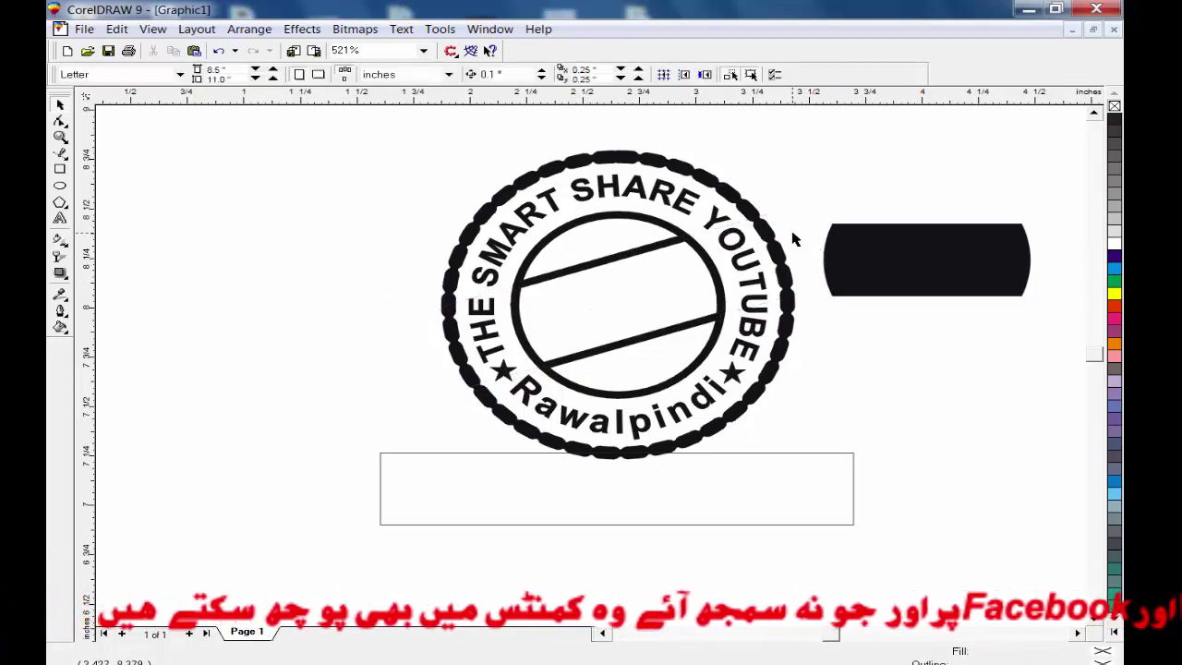
- Give the slanted band a 10% black fill and raise its cyan, magenta and yellow components to 100
click(688, 274)
click(1116, 231)
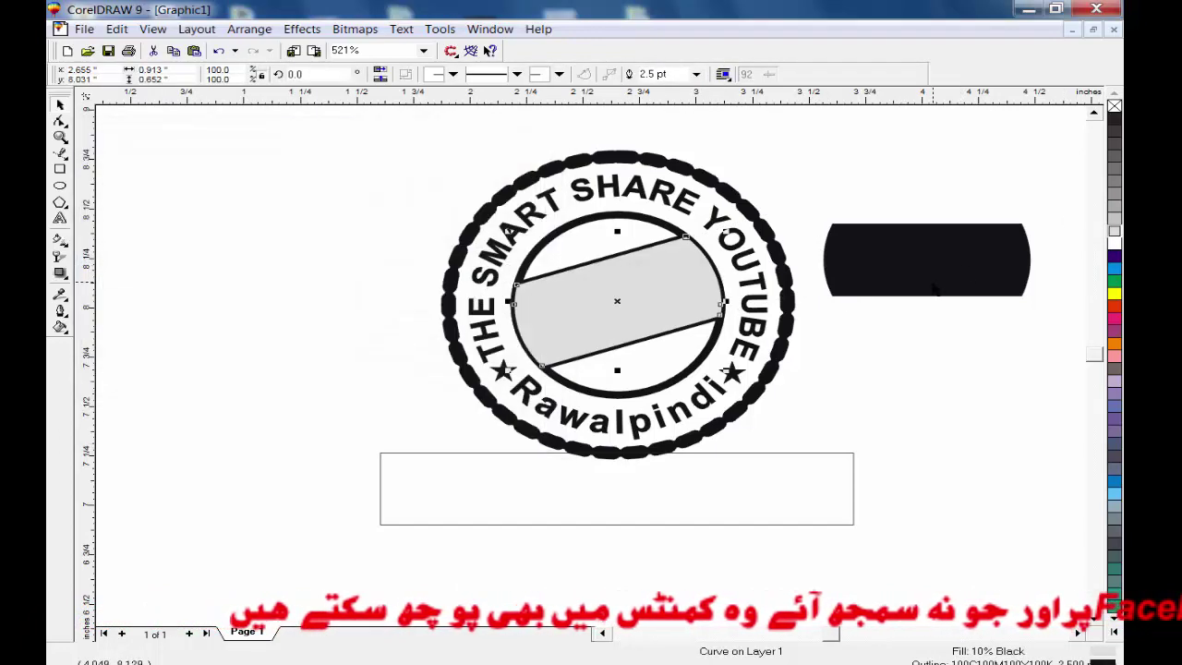
key(shift+F11)
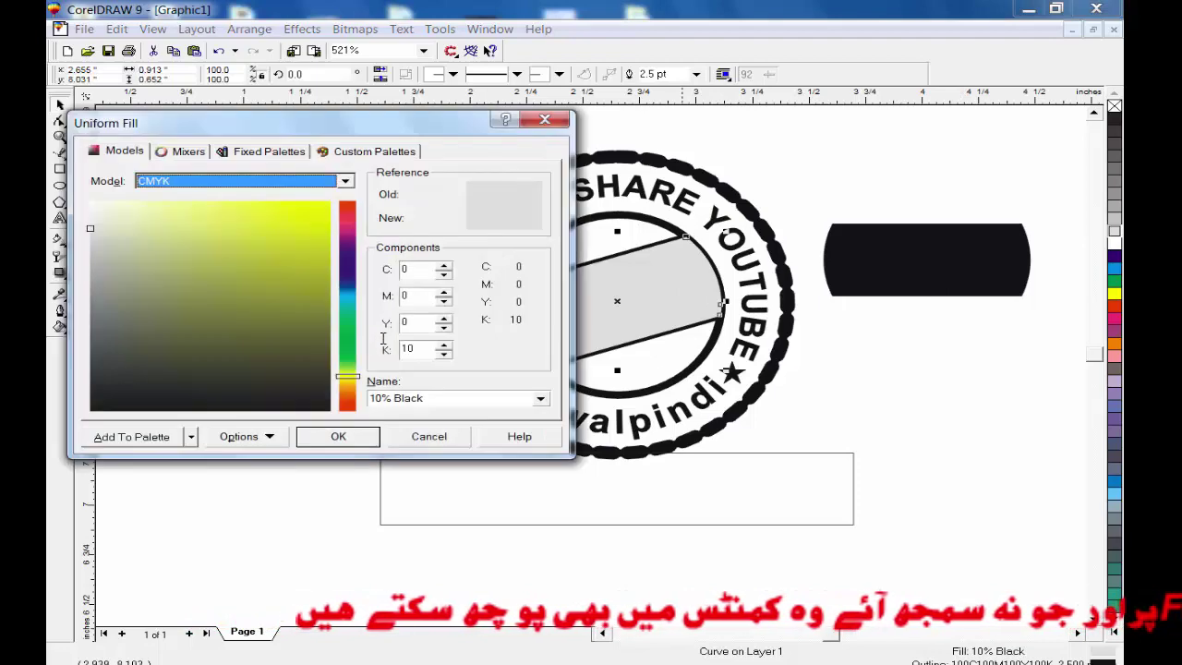
drag(409, 269, 365, 285)
text(100)
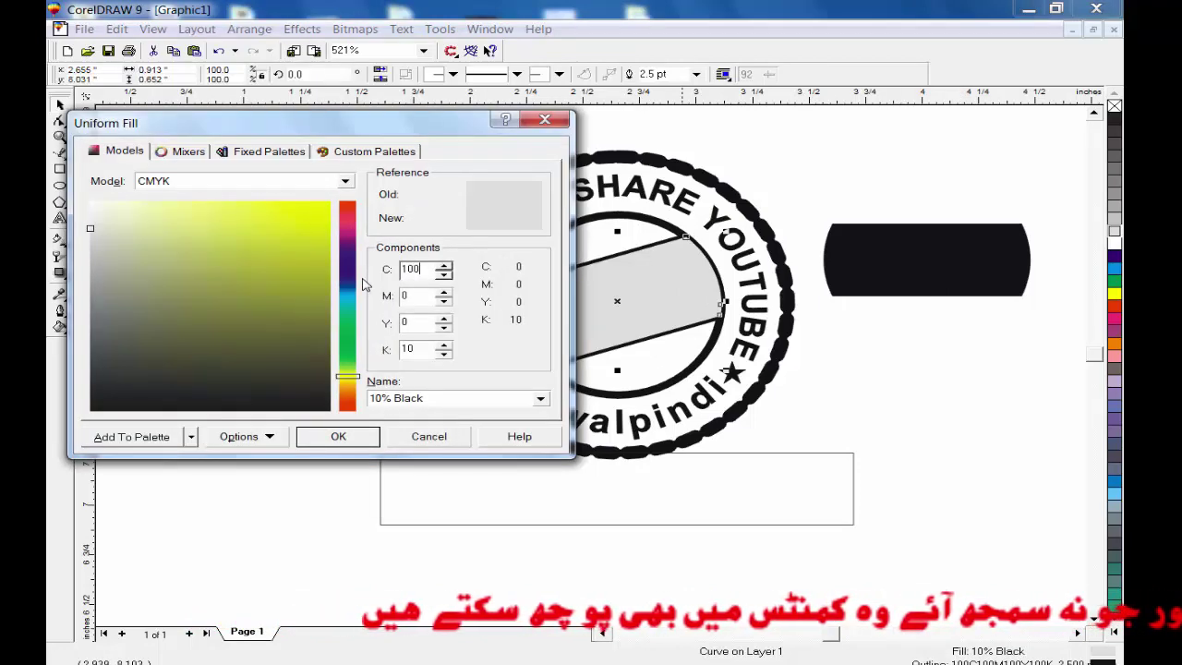
key(Tab)
text(100)
key(Tab)
text(100)
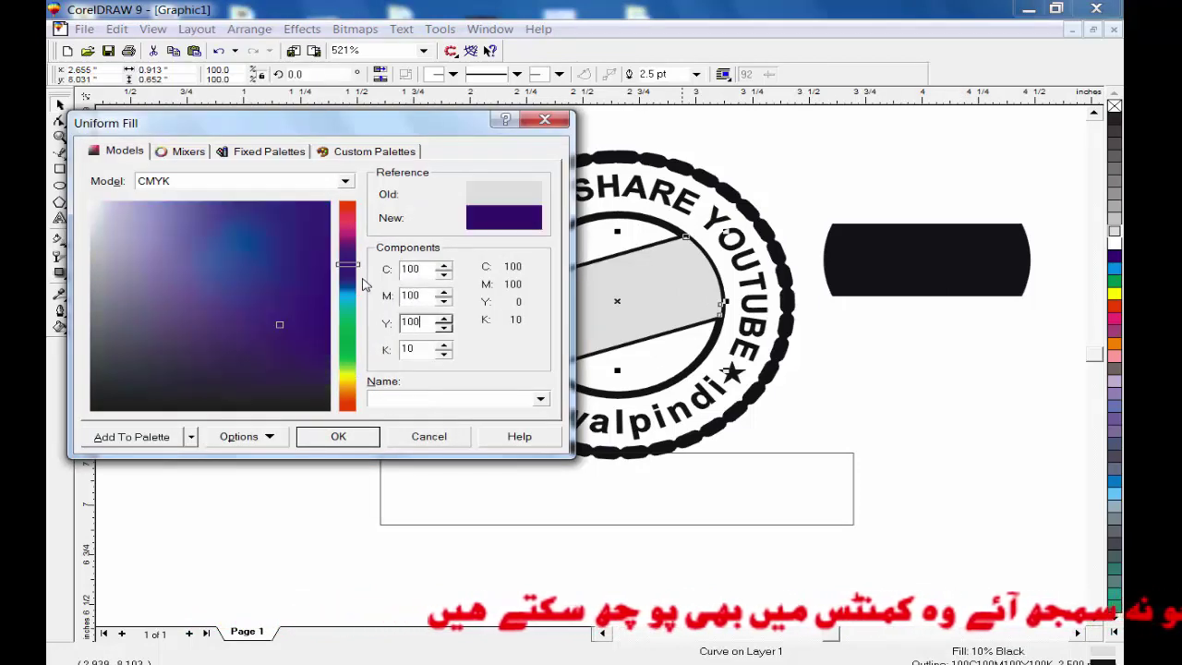
key(Return)
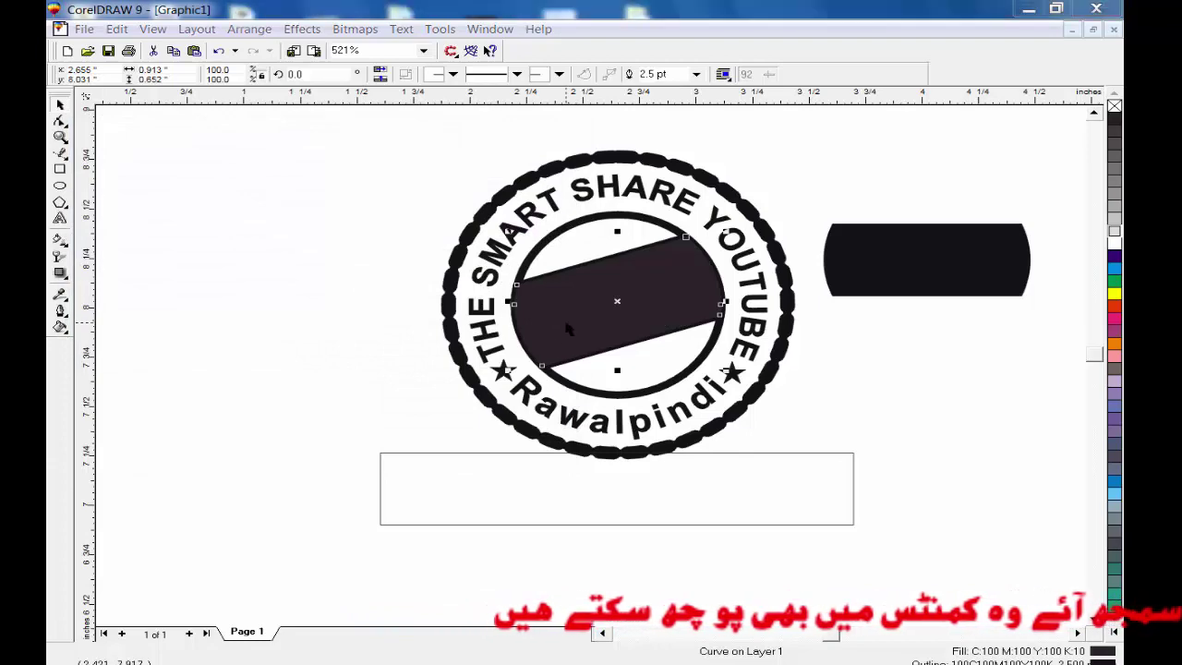
- Set the black component of the slanted band's fill to 100
key(shift+F11)
click(411, 355)
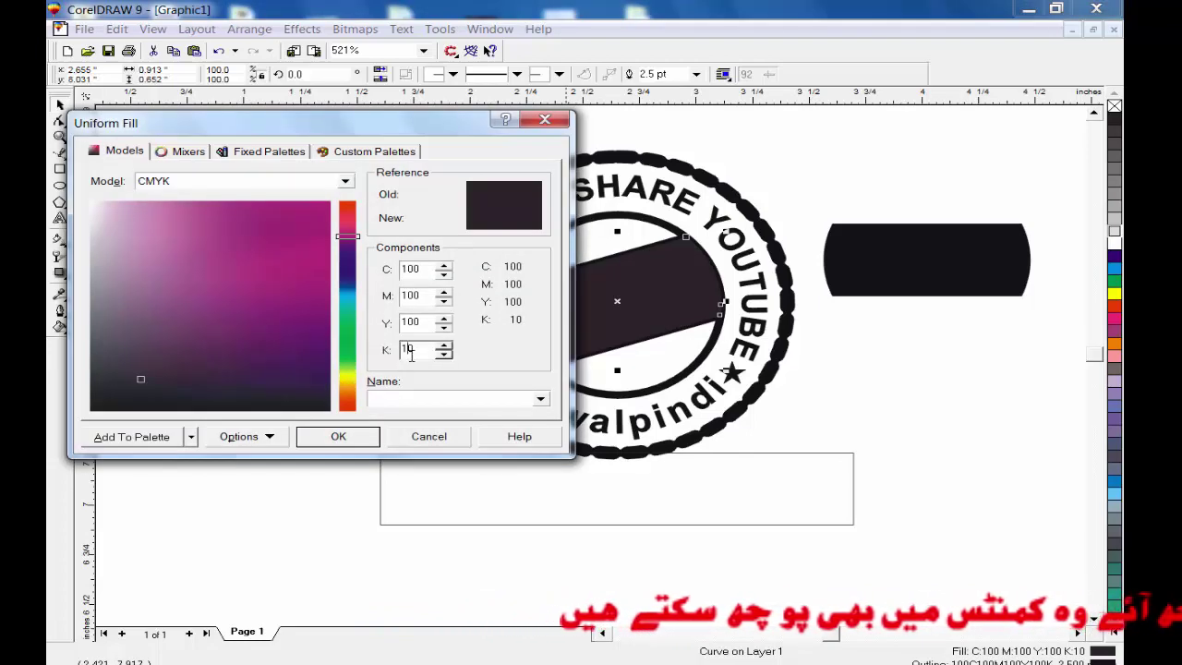
text(0)
key(Return)
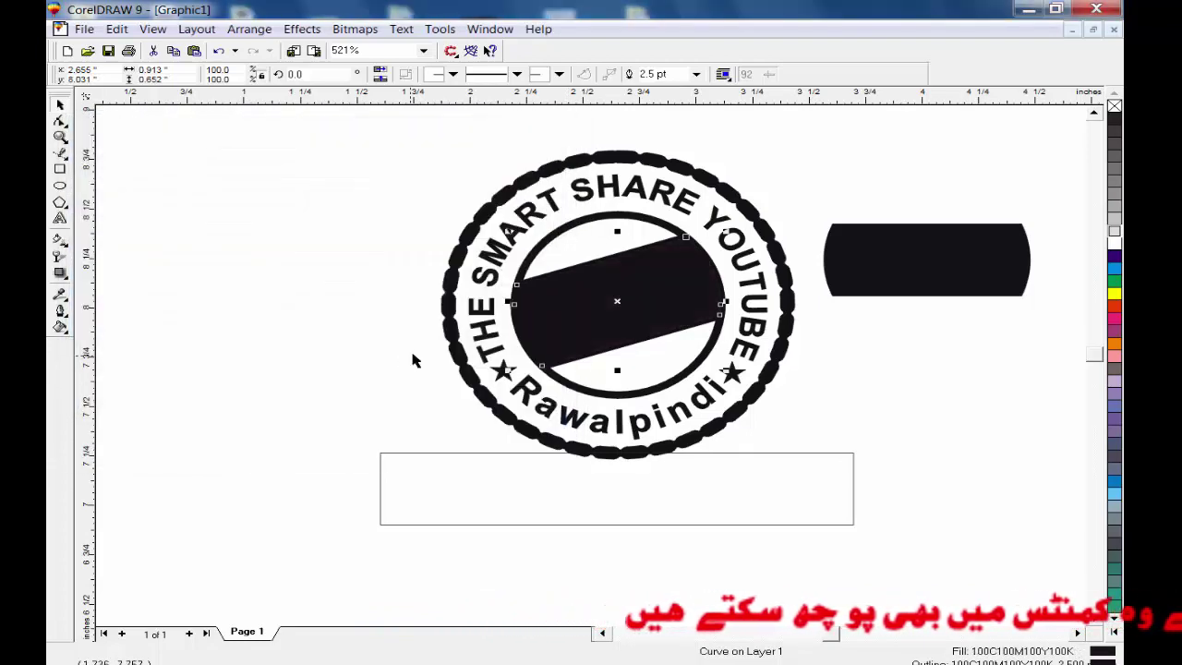
- Select the hidden PAID text together with the star beside it and bring them to the front of the slanted band
click(407, 212)
drag(407, 212, 695, 371)
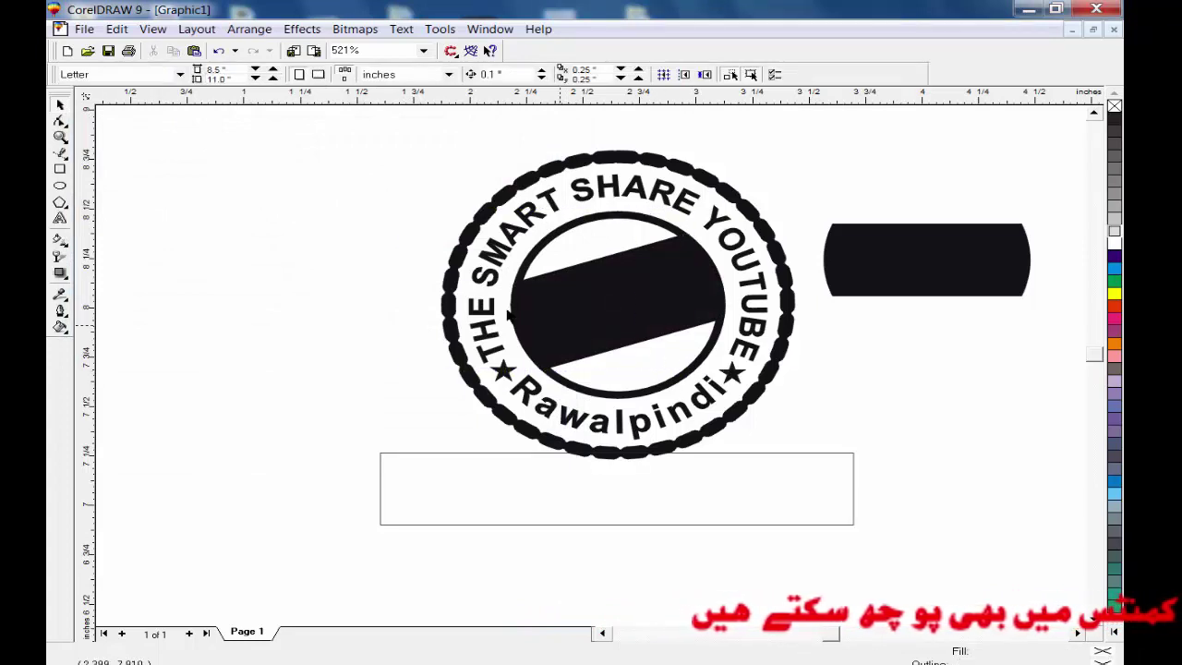
drag(363, 226, 699, 388)
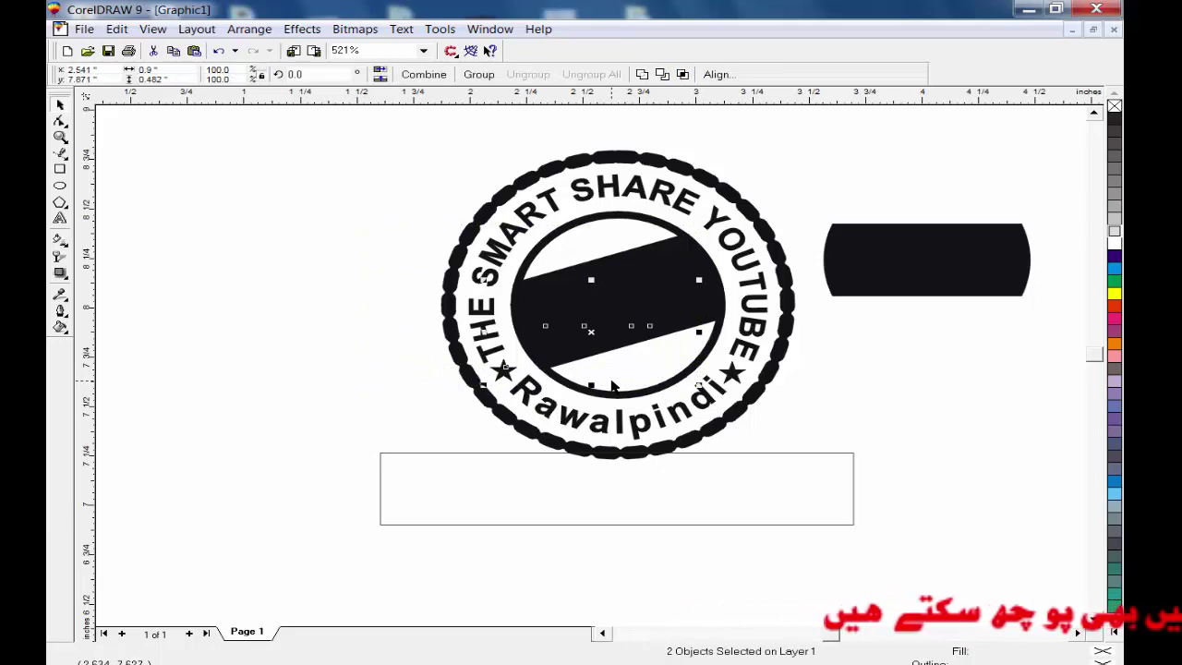
key(shift+Page_Up)
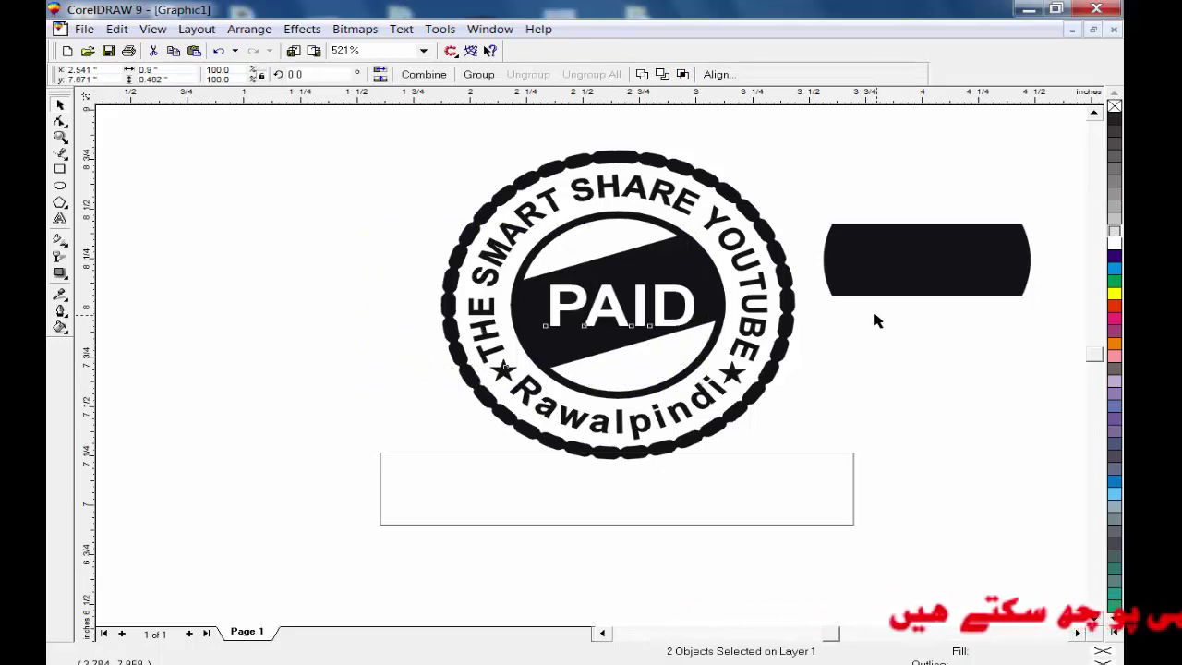
click(876, 322)
- Rotate the PAID text about 12.7 degrees to follow the slanted band and position it within the band
click(653, 269)
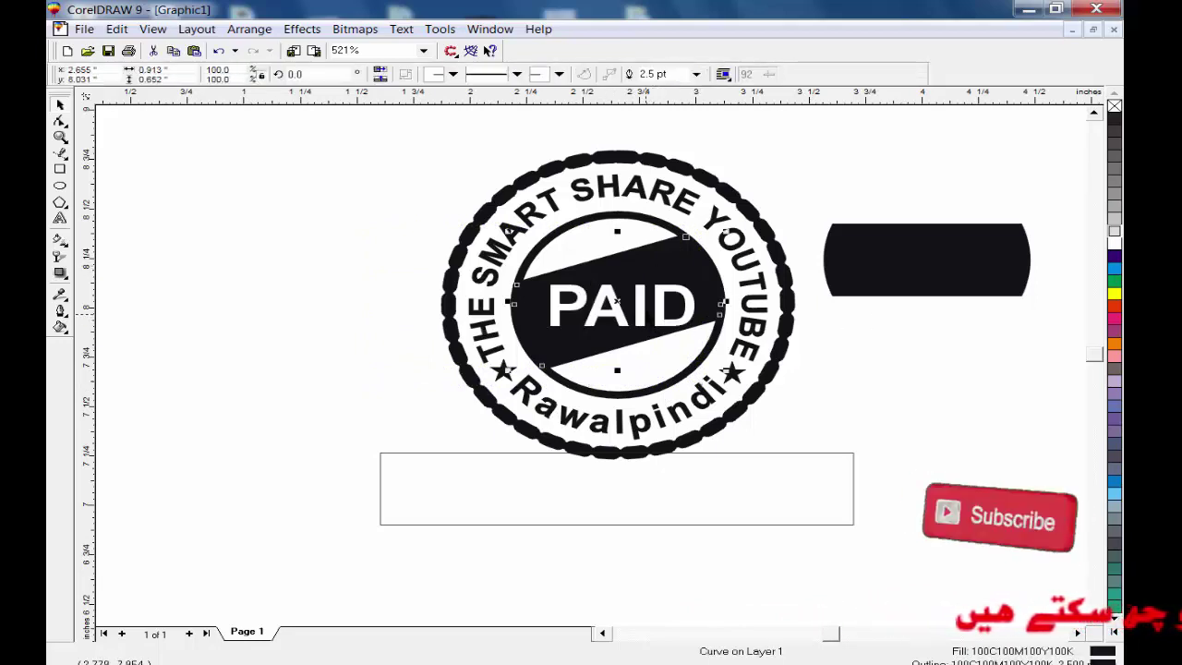
click(679, 314)
click(679, 312)
drag(698, 330, 715, 317)
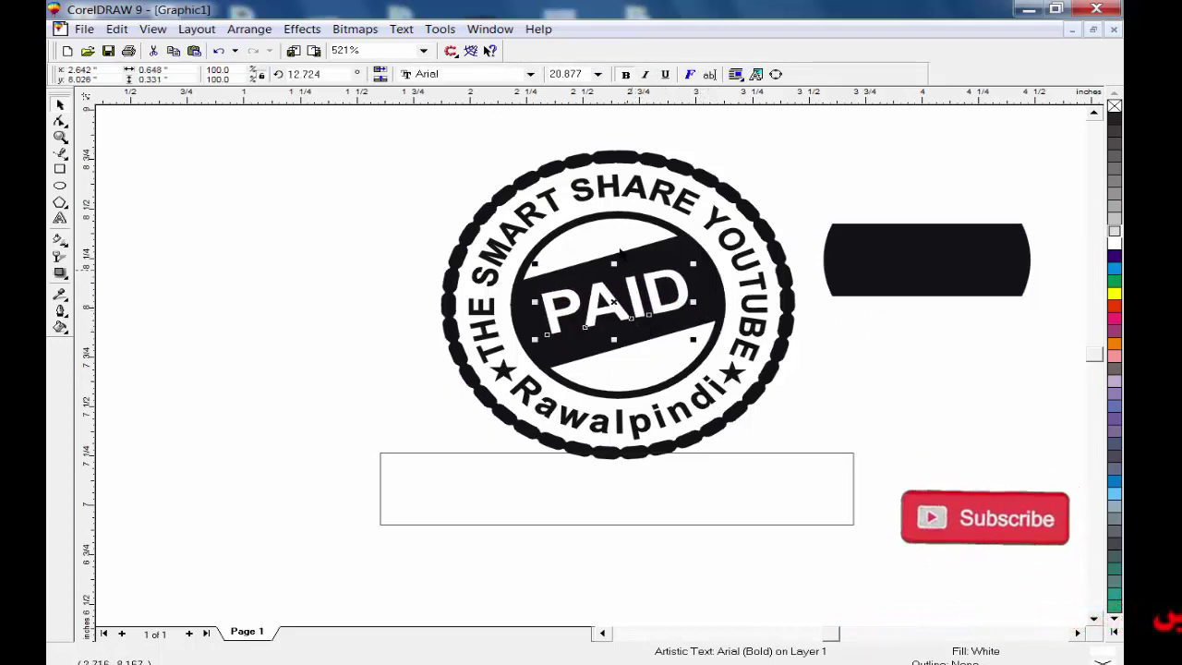
click(616, 363)
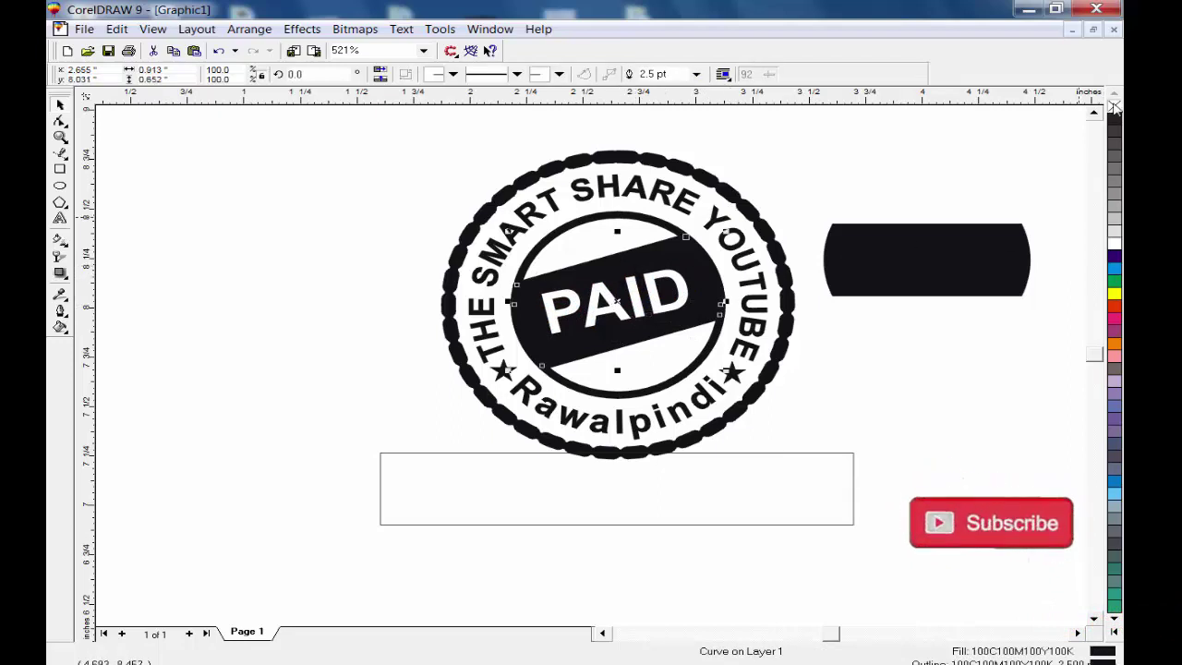
click(918, 193)
click(681, 282)
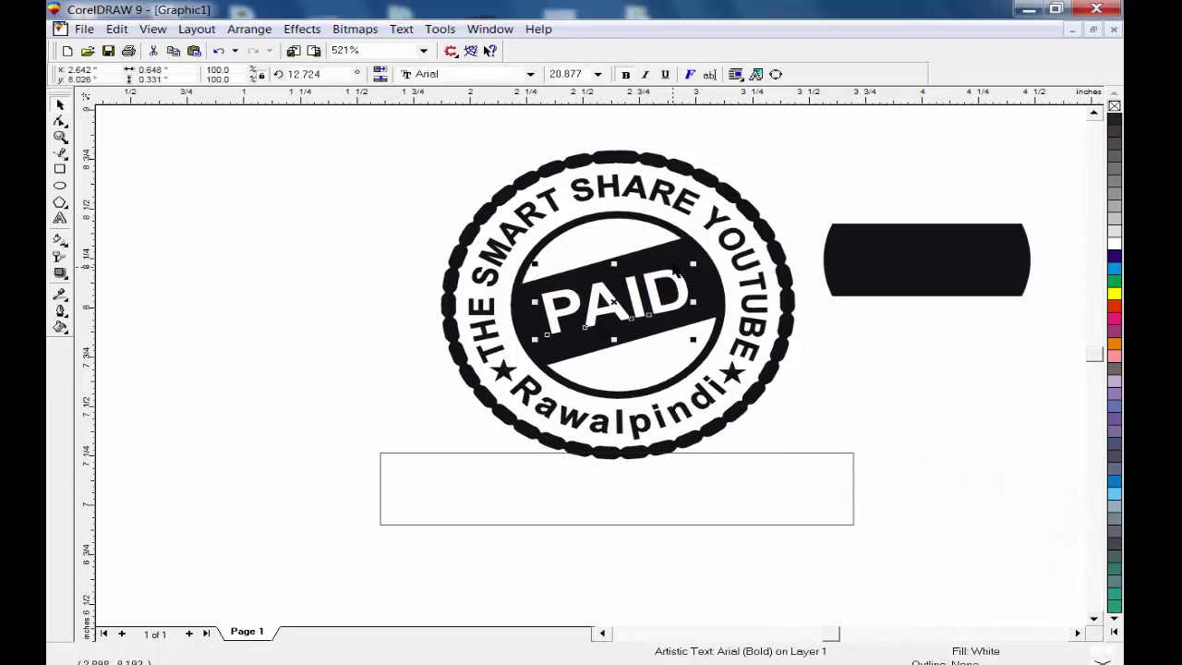
- Centre the PAID text on the slanted band and rotate it slightly further counterclockwise to match the band's slope
shift+click(678, 277)
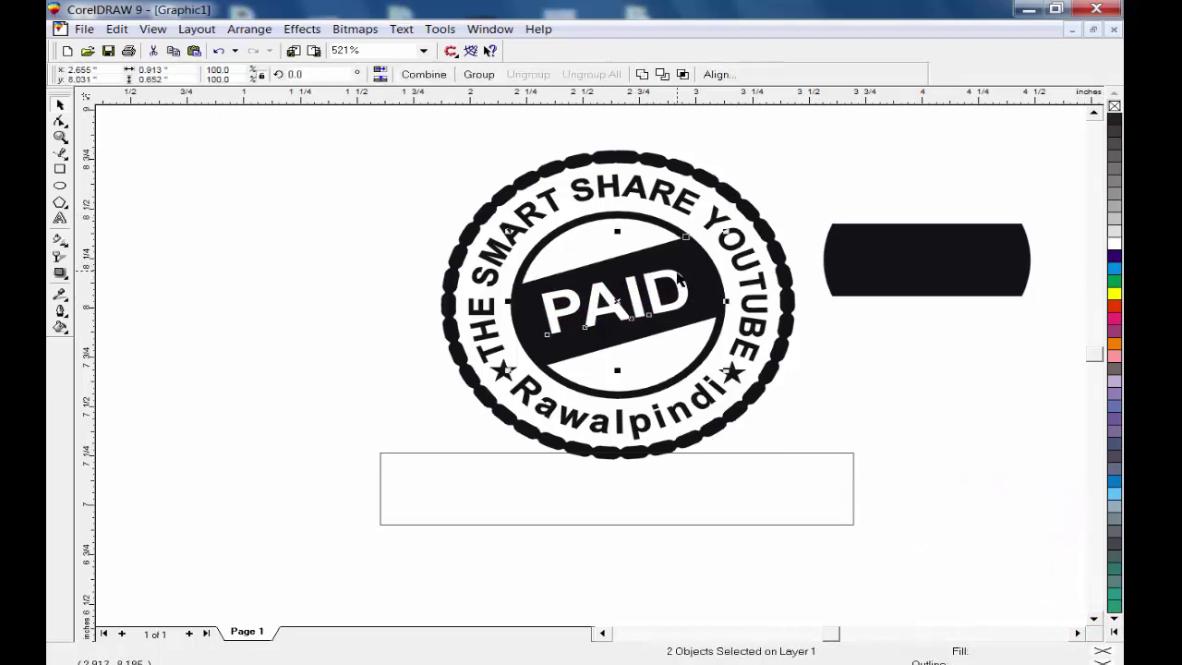
click(815, 396)
click(671, 307)
click(671, 308)
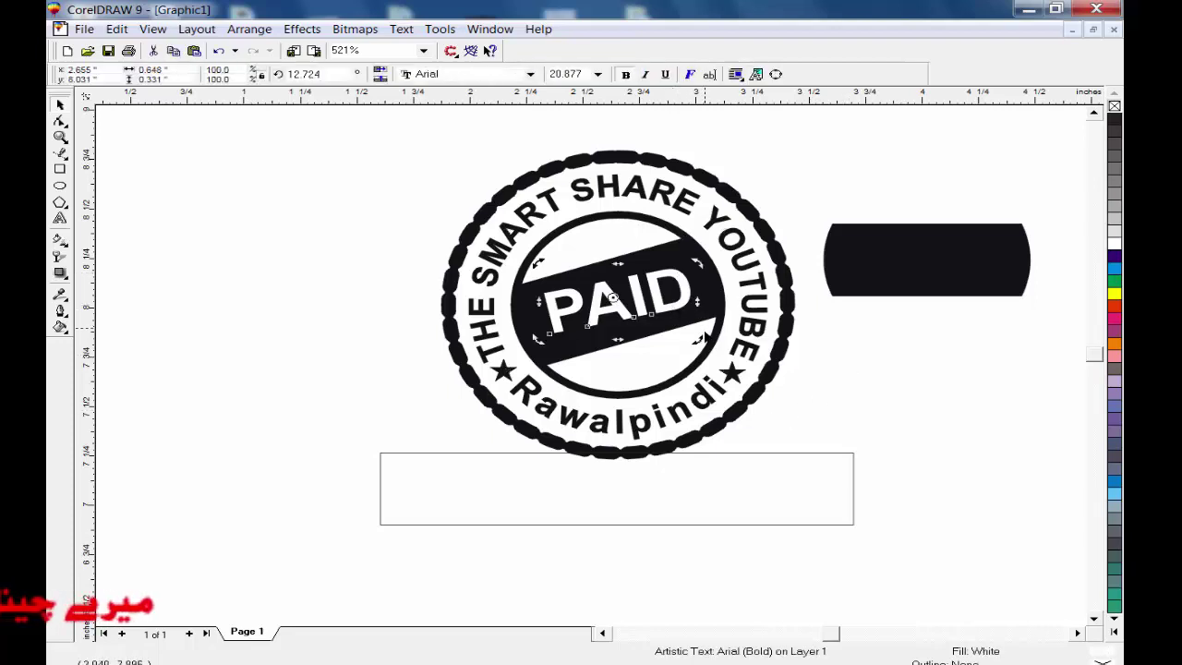
drag(698, 339, 703, 334)
click(896, 388)
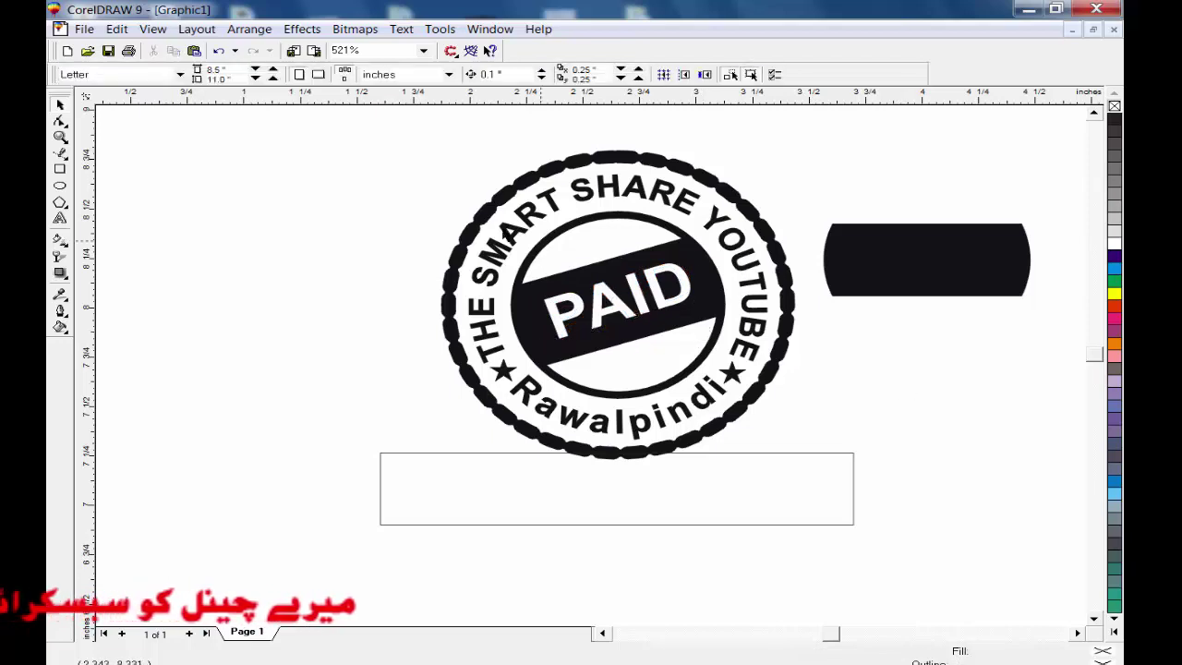
- Delete the empty outlined rectangle below the stamp
scroll(439, 192, down, 1)
click(797, 477)
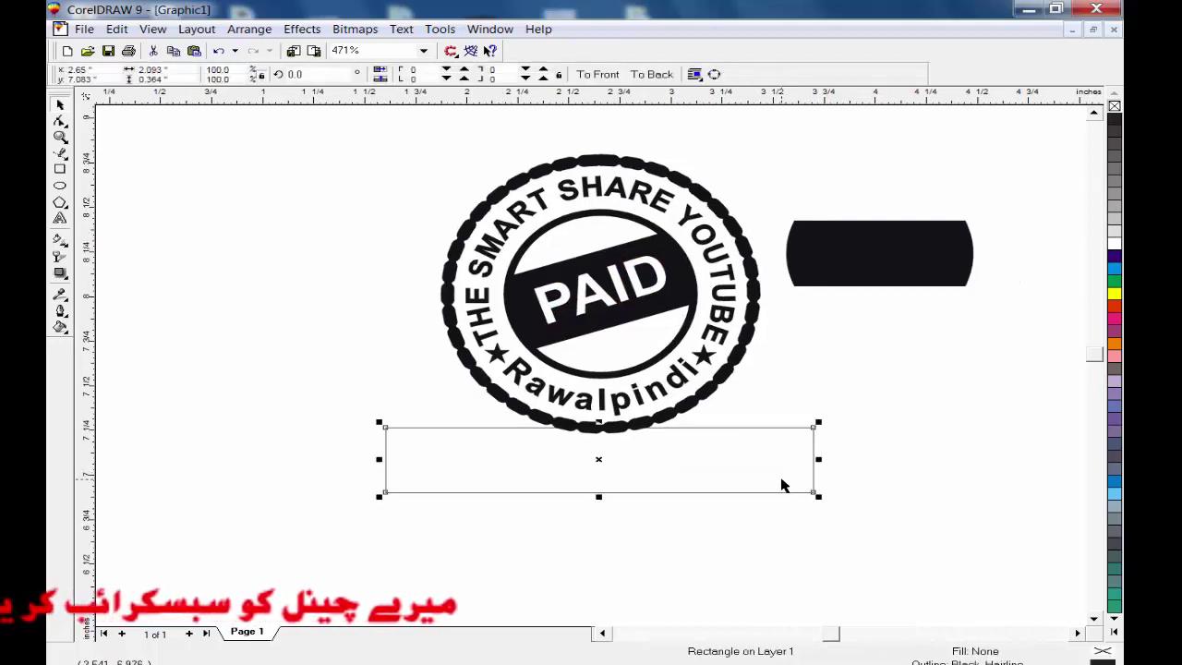
key(Delete)
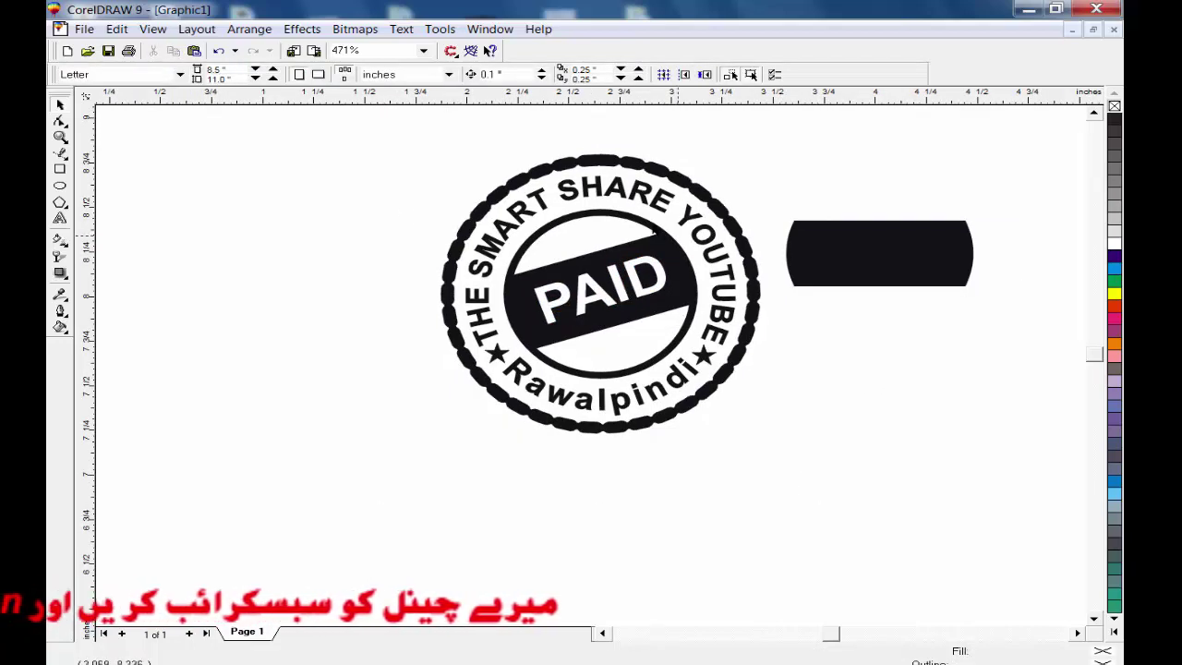
- Select the inner circle outline around the slanted PAID band
click(662, 236)
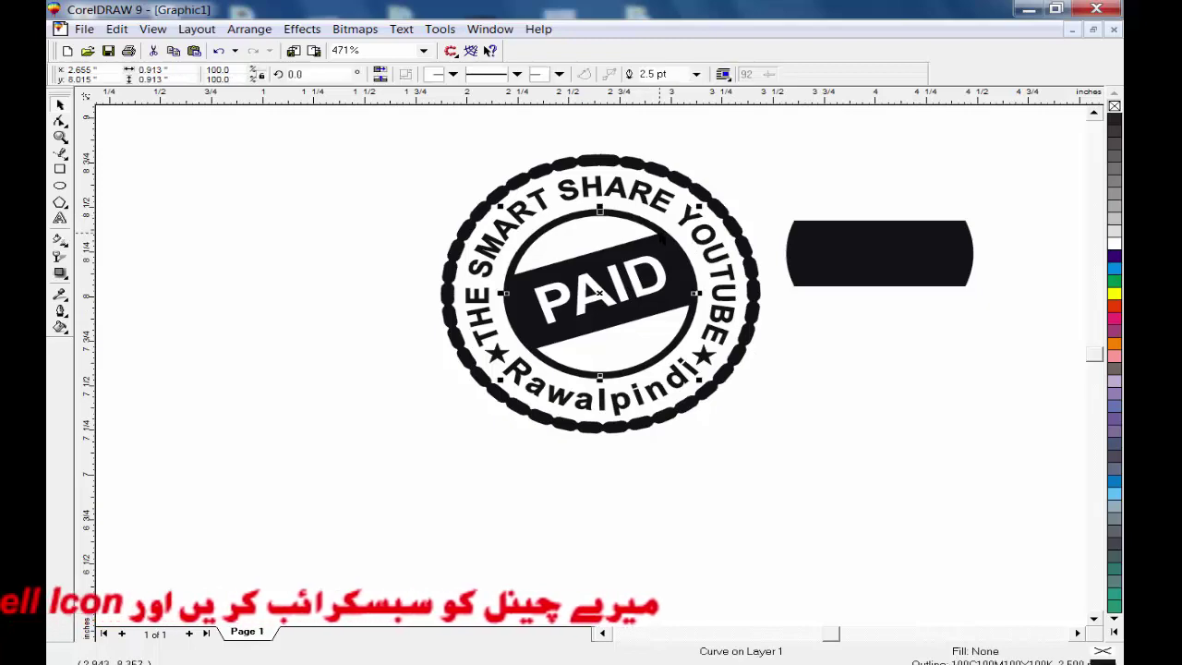